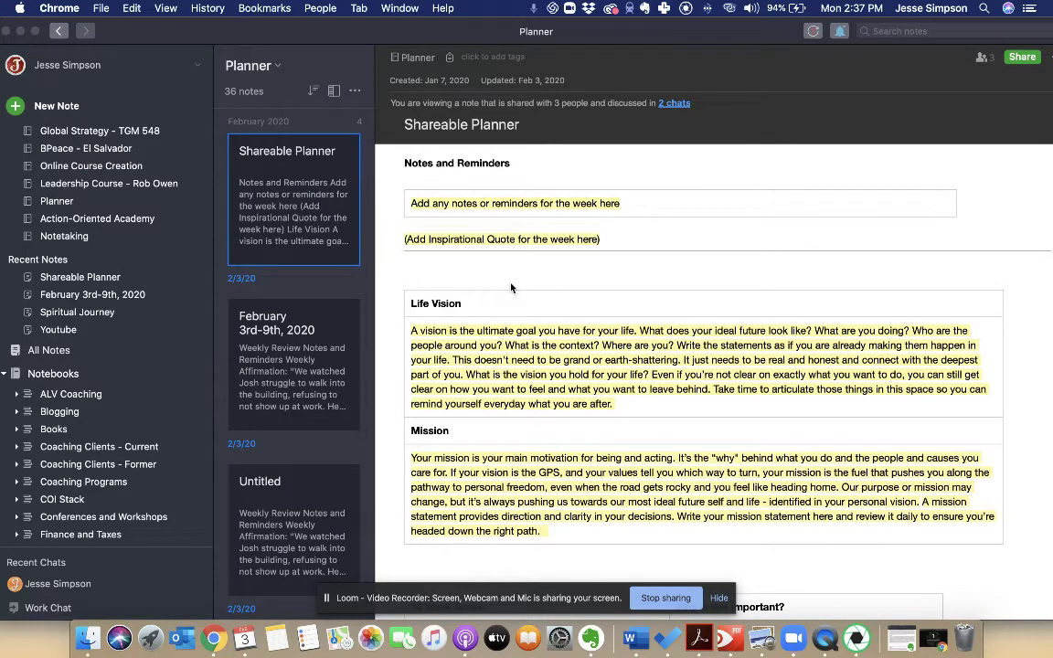
- Look through the Shareable Planner note and the sidebar's shortcuts and notebooks, and choose the Planner shortcut
{"action": "scroll", "coordinate": [511, 288], "scroll_direction": "down", "scroll_amount": 3}
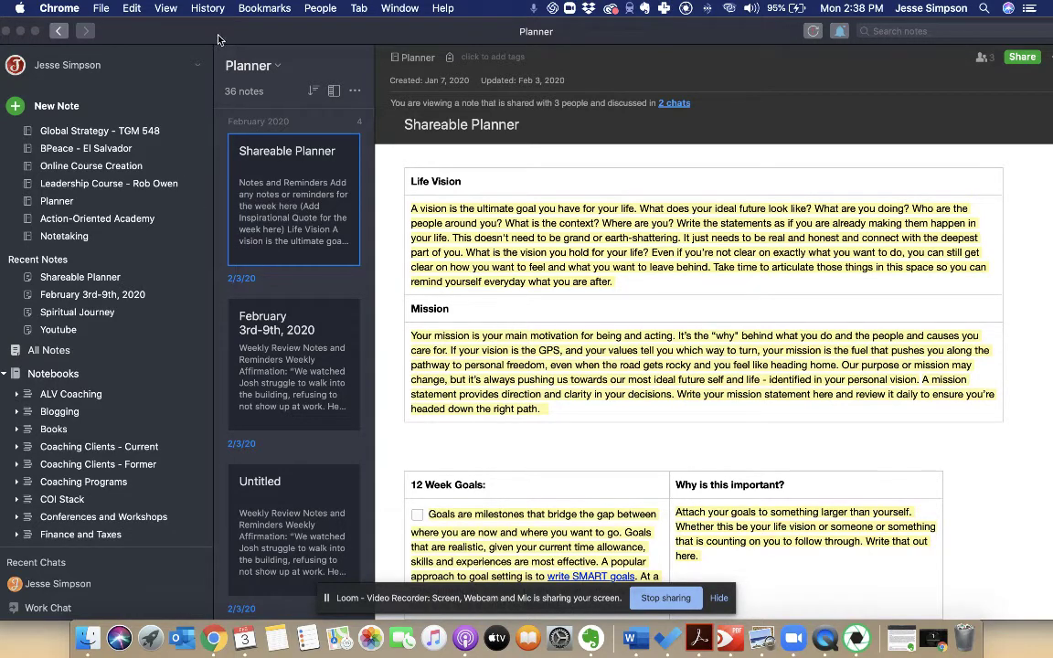
{"action": "left_click_drag", "start_coordinate": [193, 29], "coordinate": [205, 28]}
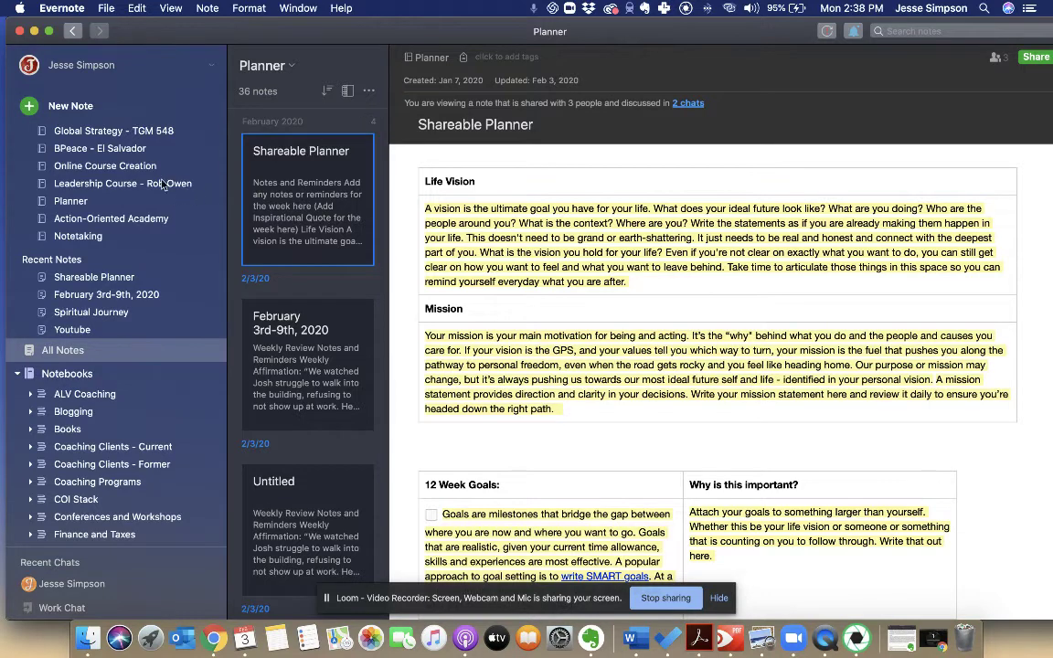
{"action": "scroll", "coordinate": [101, 300], "scroll_direction": "down", "scroll_amount": 1}
{"action": "scroll", "coordinate": [100, 300], "scroll_direction": "down", "scroll_amount": 5}
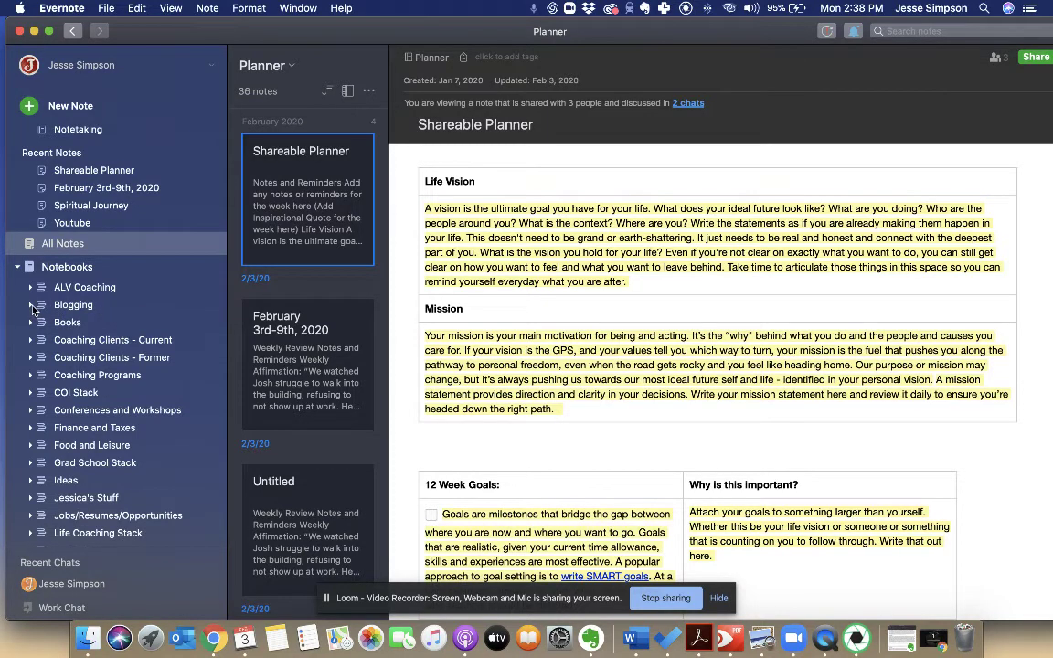
{"action": "scroll", "coordinate": [32, 311], "scroll_direction": "up", "scroll_amount": 7}
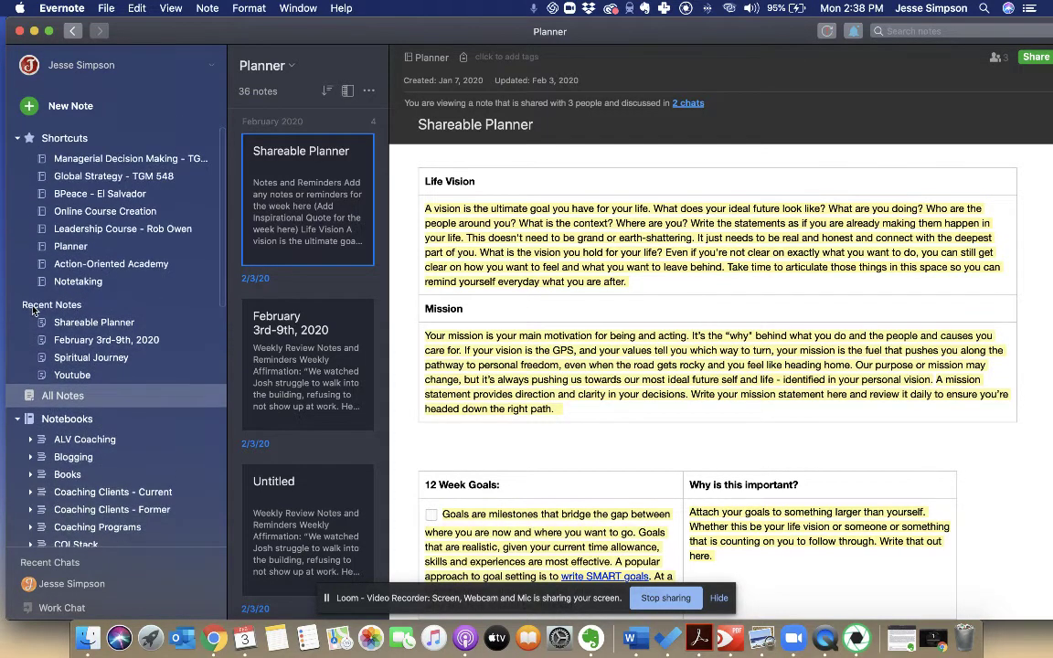
{"action": "left_click", "coordinate": [56, 248]}
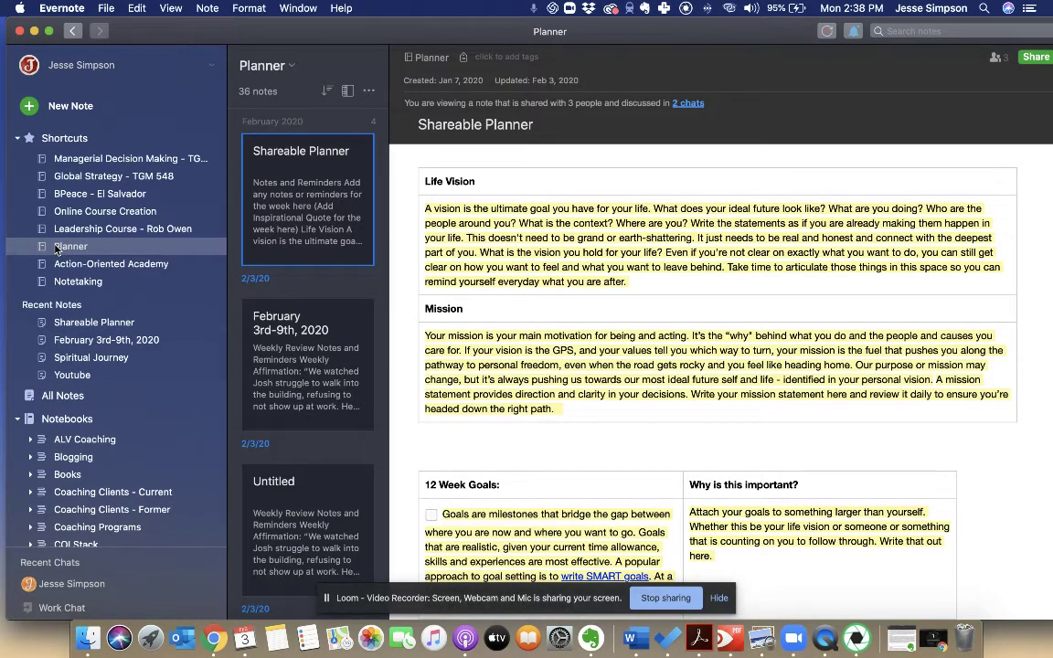
- Open the Managerial Decision Making - TGM 512 notebook and view its Module 2: Cost-Volume Profit Analysis note
{"action": "left_click", "coordinate": [91, 159]}
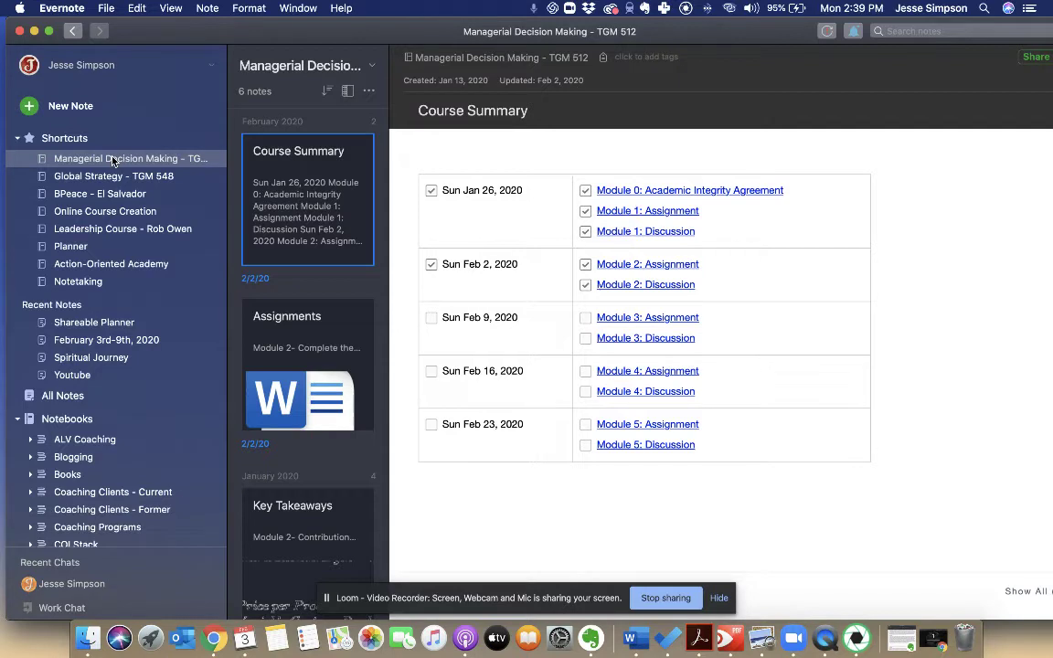
{"action": "scroll", "coordinate": [102, 211], "scroll_direction": "down", "scroll_amount": 1}
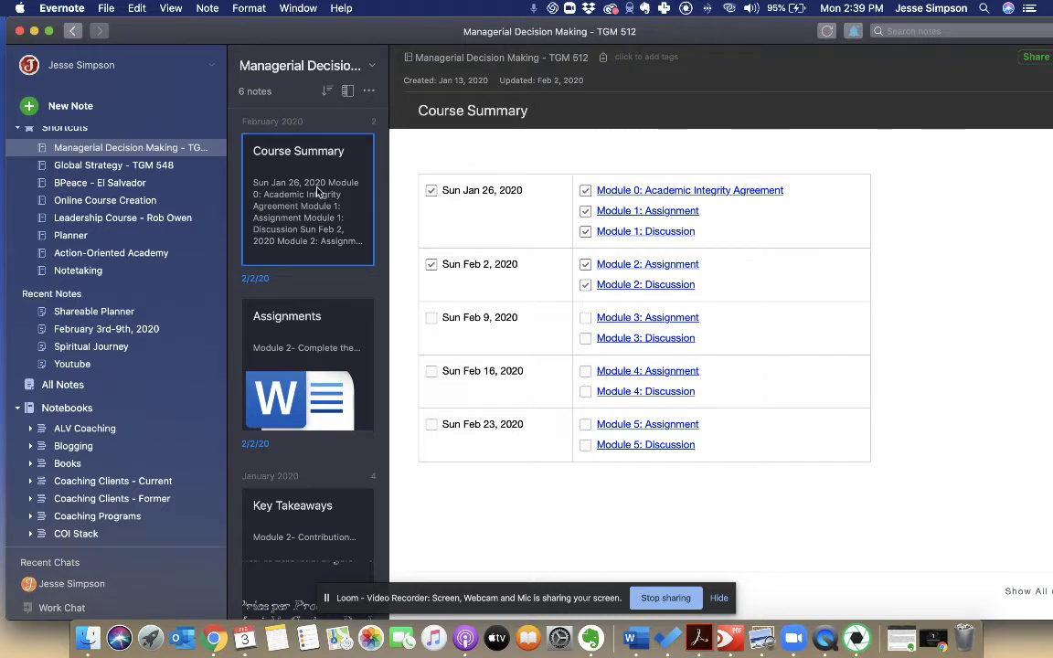
{"action": "scroll", "coordinate": [317, 192], "scroll_direction": "down", "scroll_amount": 10}
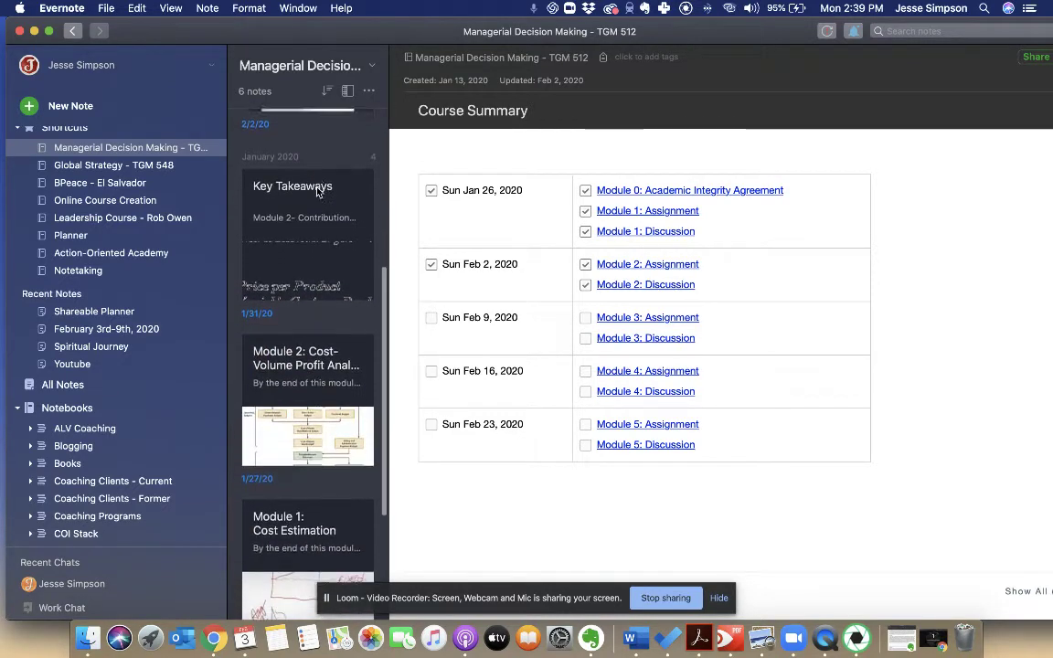
{"action": "left_click", "coordinate": [331, 347]}
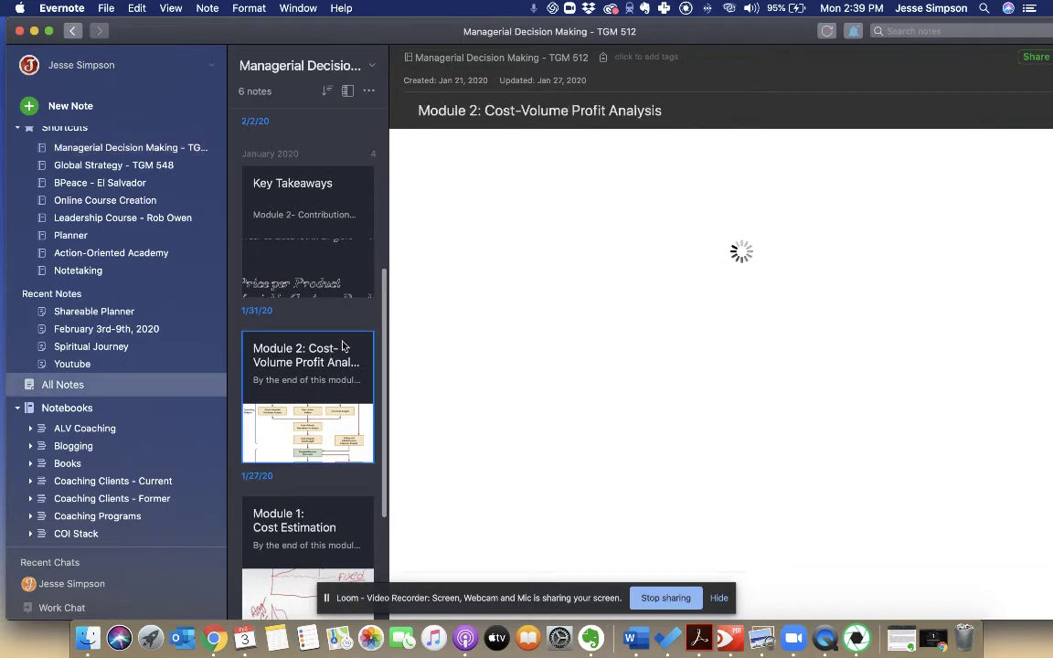
{"action": "scroll", "coordinate": [515, 340], "scroll_direction": "down", "scroll_amount": 15}
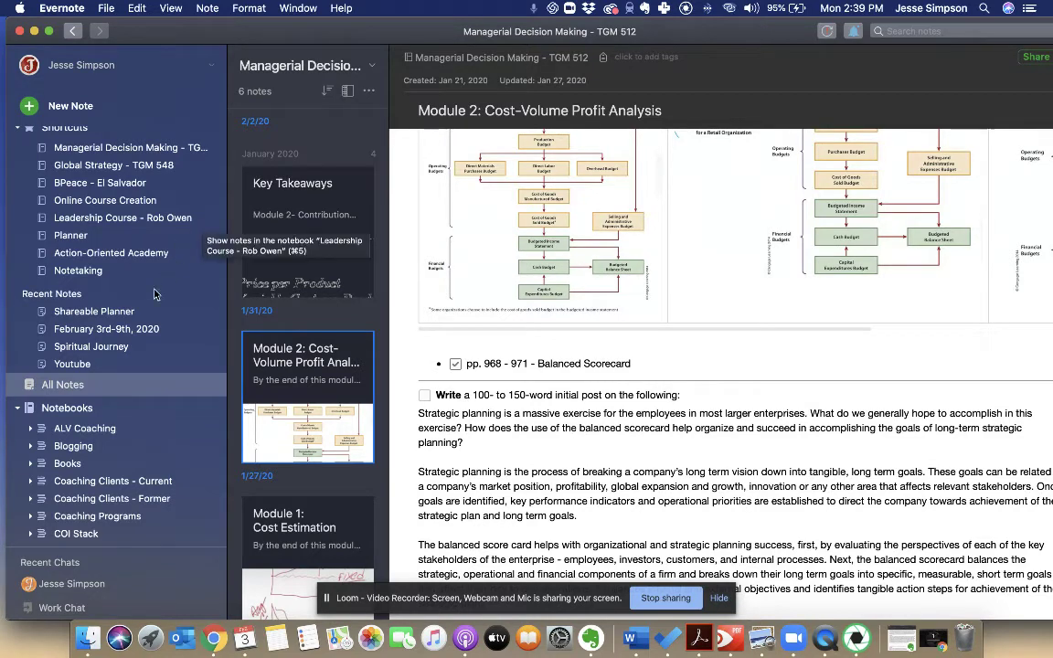
- Find the Grad School Stack among the notebooks and expand it to show the notebooks it contains
{"action": "scroll", "coordinate": [142, 311], "scroll_direction": "down", "scroll_amount": 2}
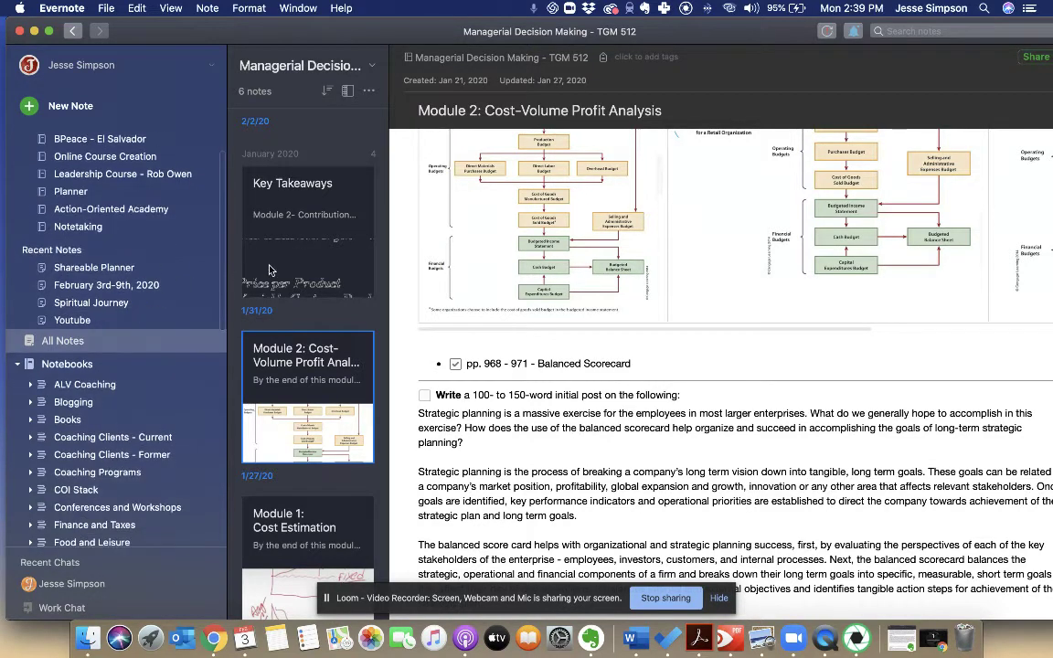
{"action": "scroll", "coordinate": [245, 242], "scroll_direction": "down", "scroll_amount": 5}
{"action": "scroll", "coordinate": [140, 319], "scroll_direction": "down", "scroll_amount": 5}
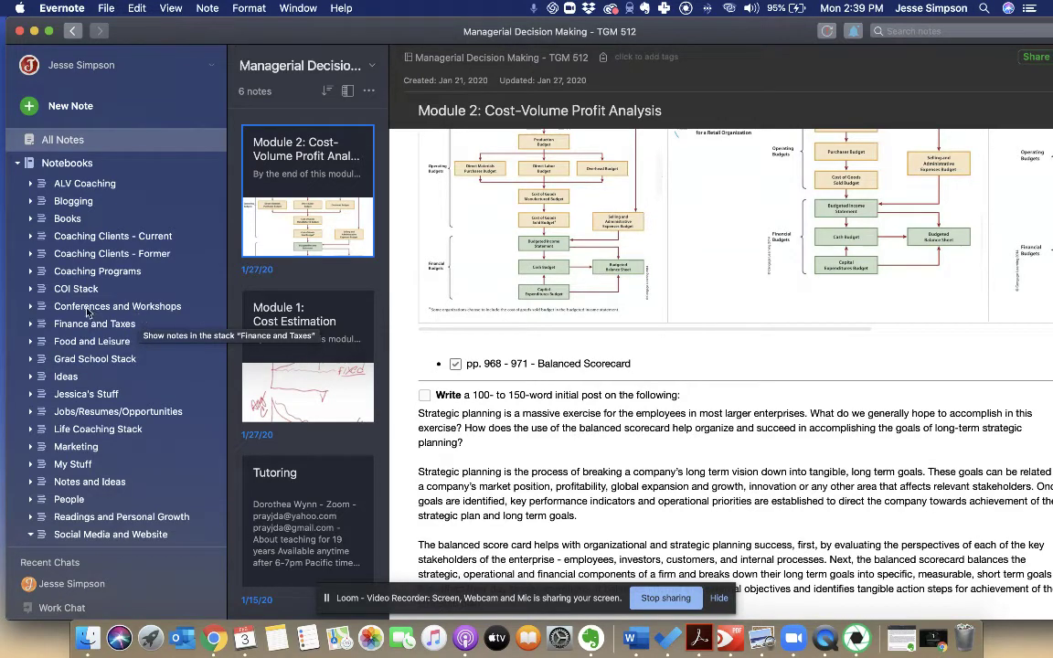
{"action": "scroll", "coordinate": [37, 302], "scroll_direction": "down", "scroll_amount": 3}
{"action": "left_click", "coordinate": [33, 298]}
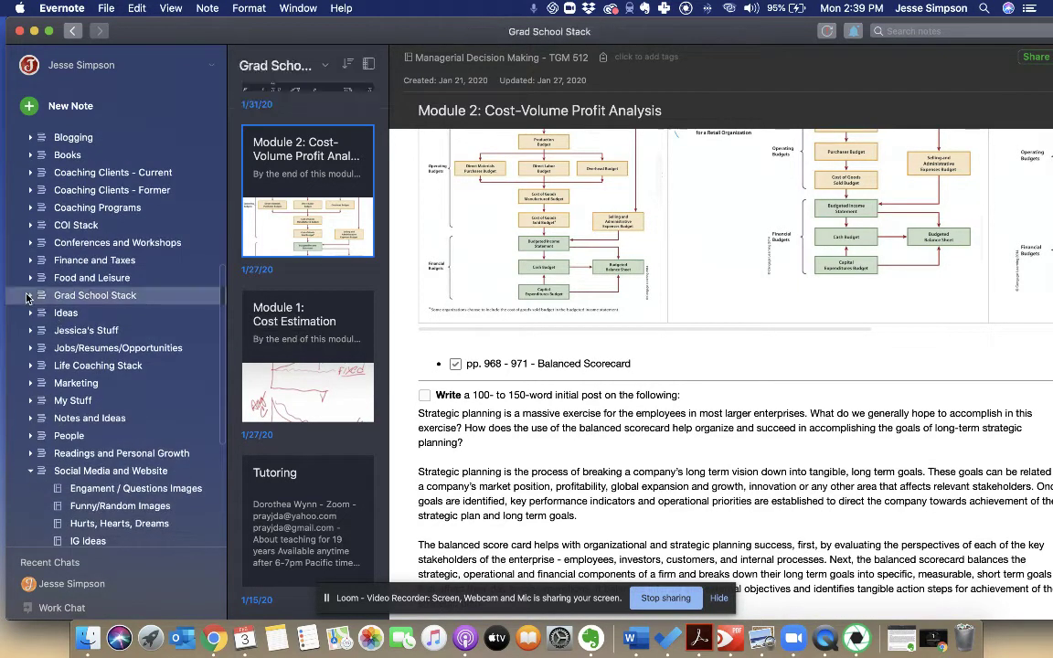
{"action": "left_click", "coordinate": [32, 296]}
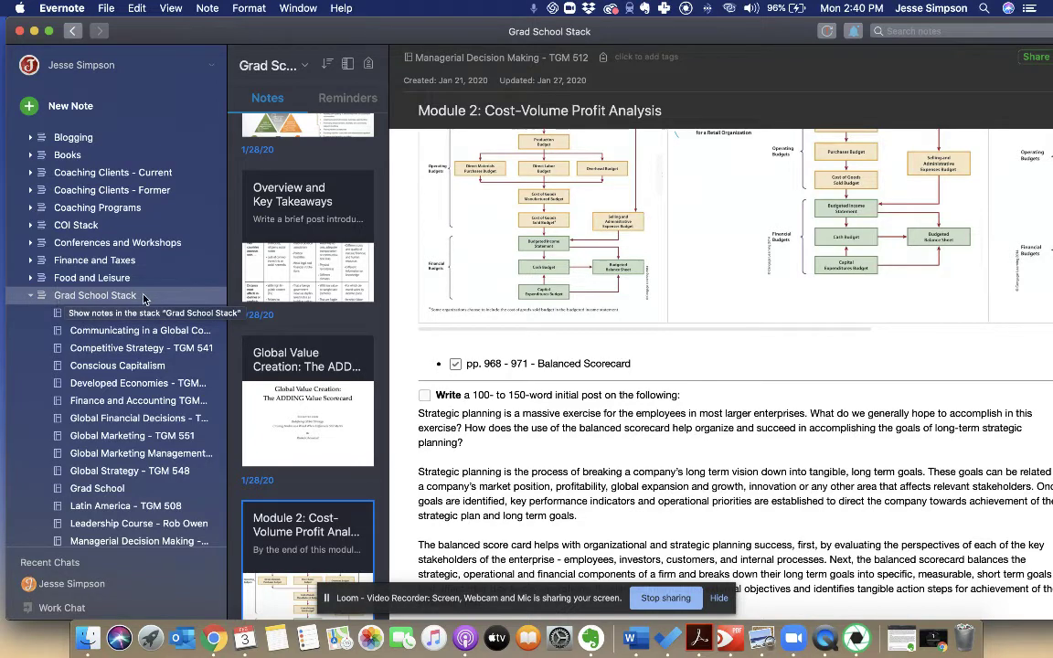
- Browse the stack's notebooks from Communicating in a Global Context to Developed Economies - TGM 509, and collapse the Grad School Stack
{"action": "left_click", "coordinate": [87, 333]}
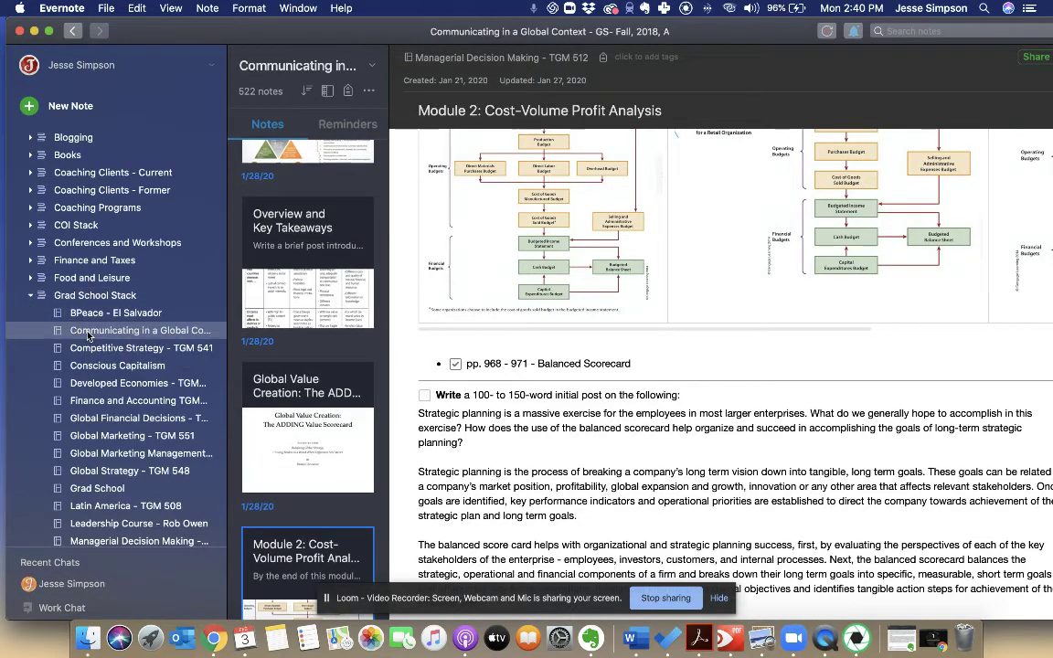
{"action": "left_click", "coordinate": [89, 348]}
{"action": "left_click", "coordinate": [90, 367]}
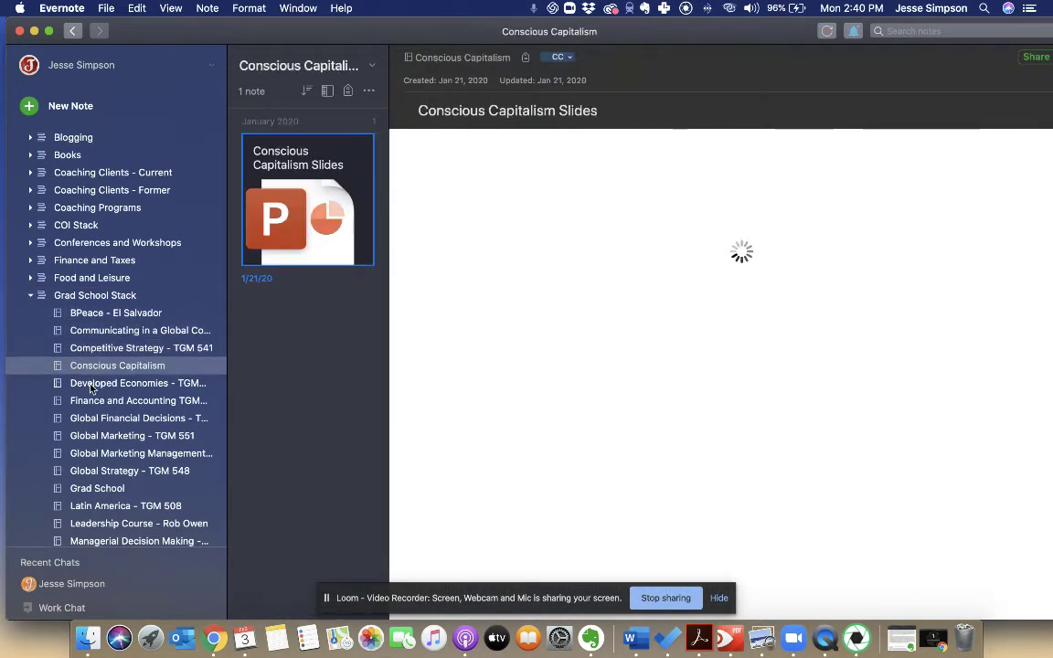
{"action": "left_click", "coordinate": [91, 384]}
{"action": "left_click", "coordinate": [30, 297]}
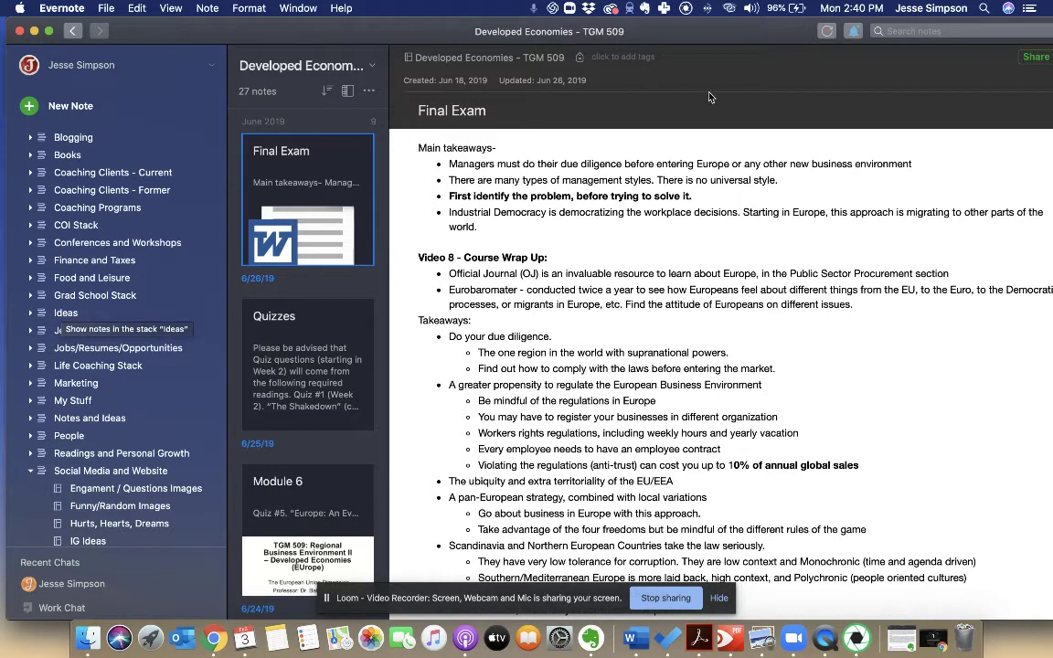
- Show the note search options, and open the Planner notebook's Shareable Planner note in a separate, repositioned window
{"action": "left_click", "coordinate": [917, 30]}
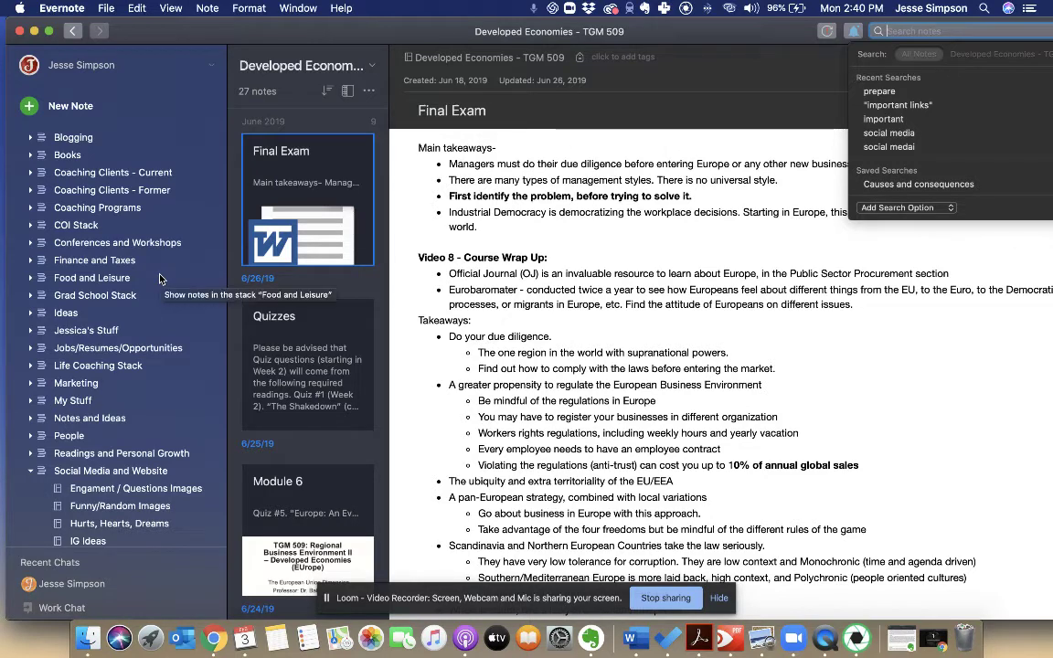
{"action": "scroll", "coordinate": [159, 278], "scroll_direction": "up", "scroll_amount": 5}
{"action": "scroll", "coordinate": [159, 278], "scroll_direction": "up", "scroll_amount": 2}
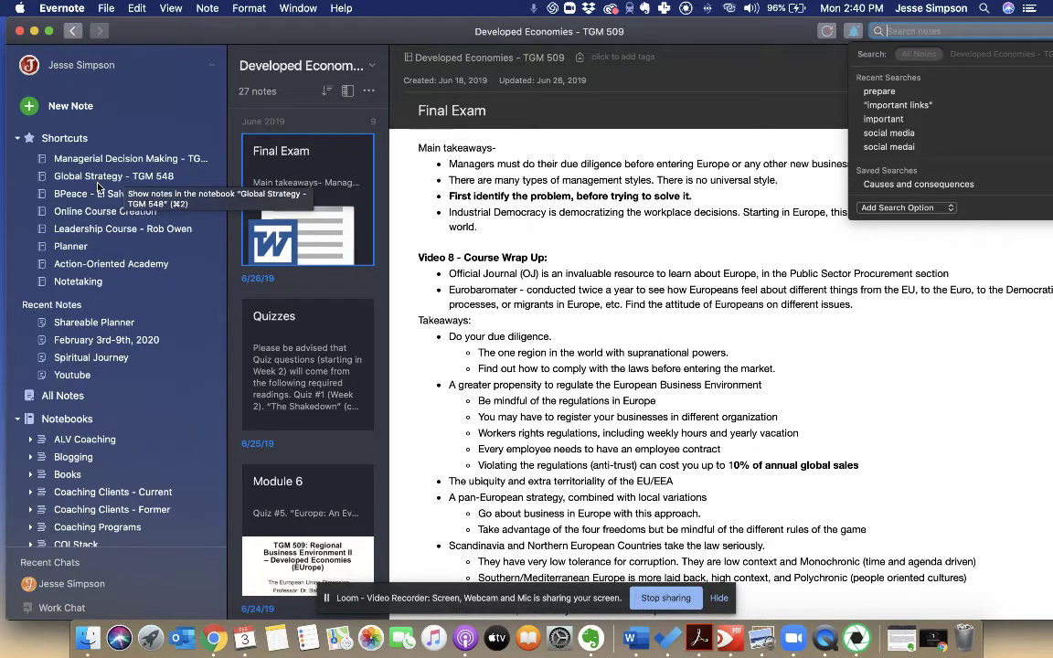
{"action": "left_click", "coordinate": [74, 246]}
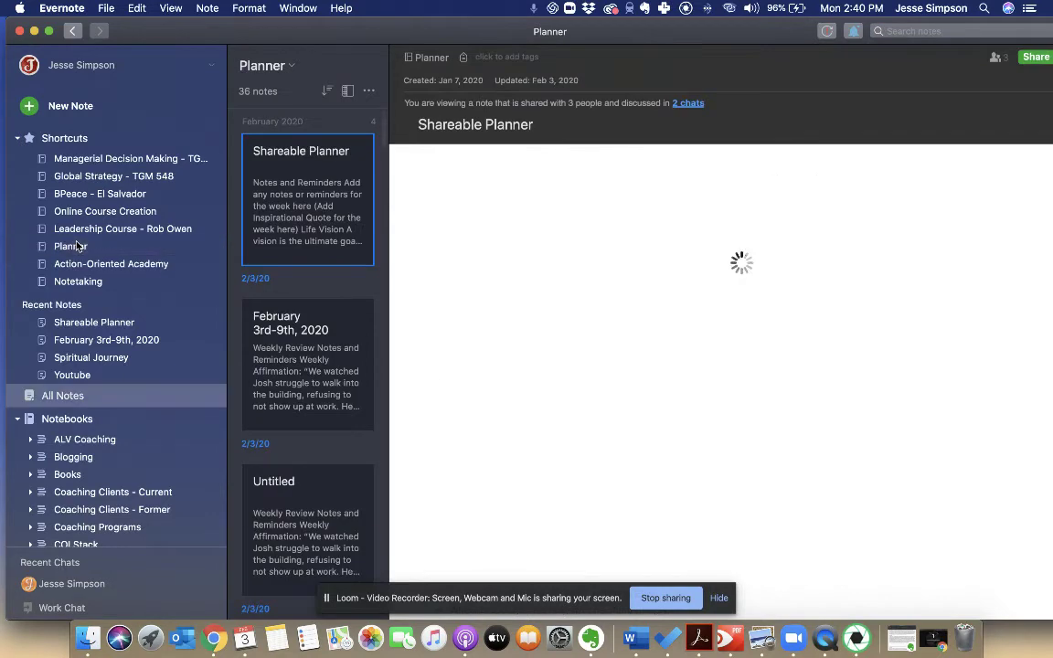
{"action": "double_click", "coordinate": [359, 204]}
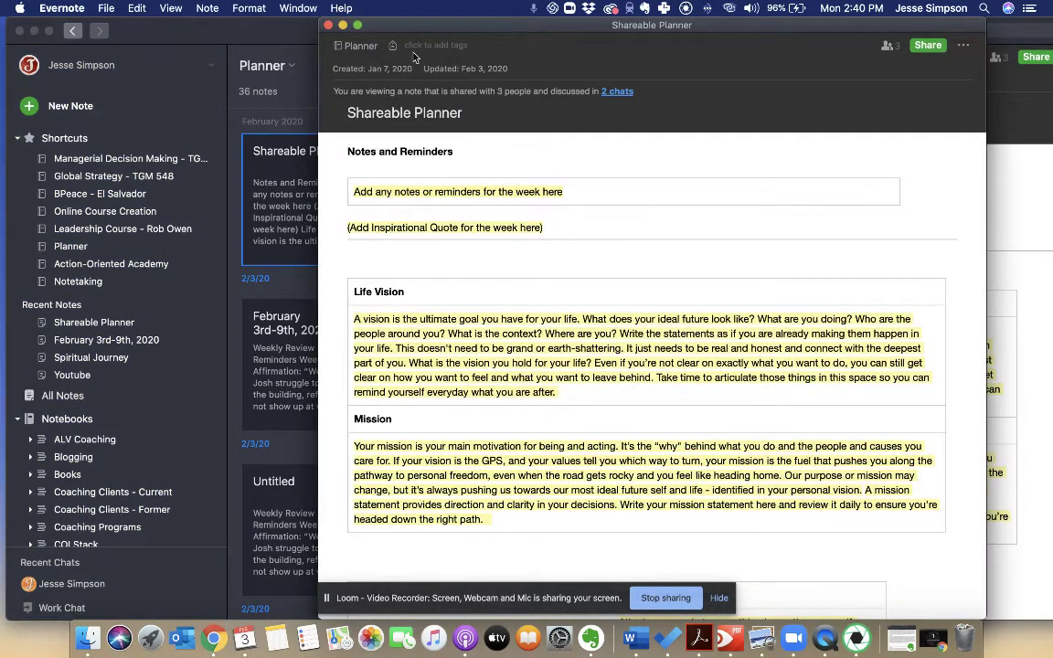
{"action": "left_click_drag", "start_coordinate": [475, 26], "coordinate": [326, 4]}
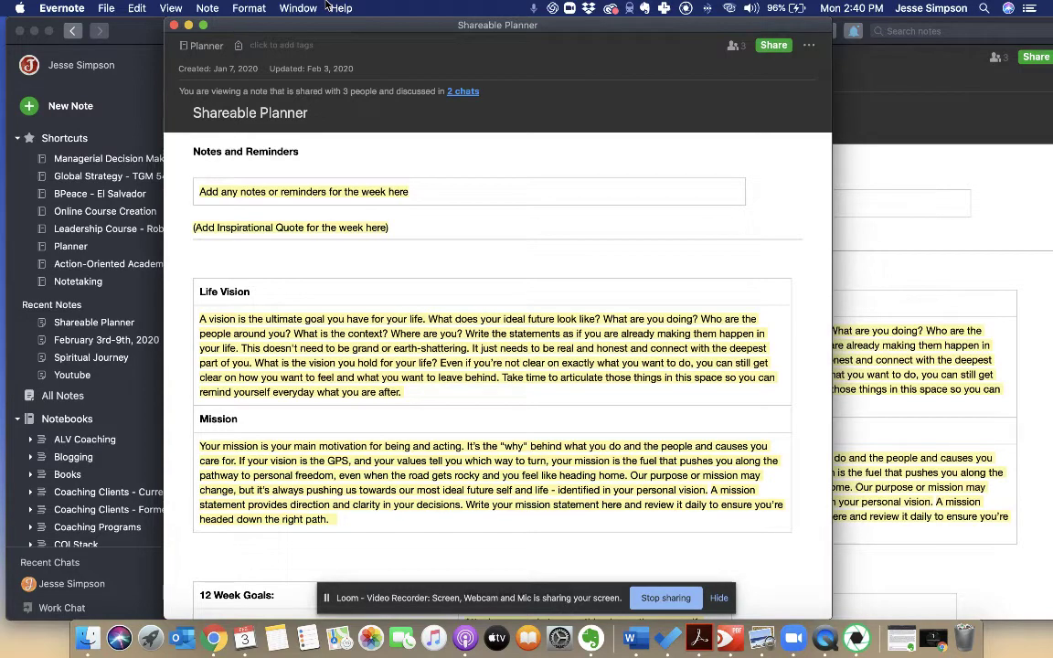
- Select the placeholder line "Add any notes or reminders for the week here" under Notes and Reminders to point it out
{"action": "left_click", "coordinate": [450, 383]}
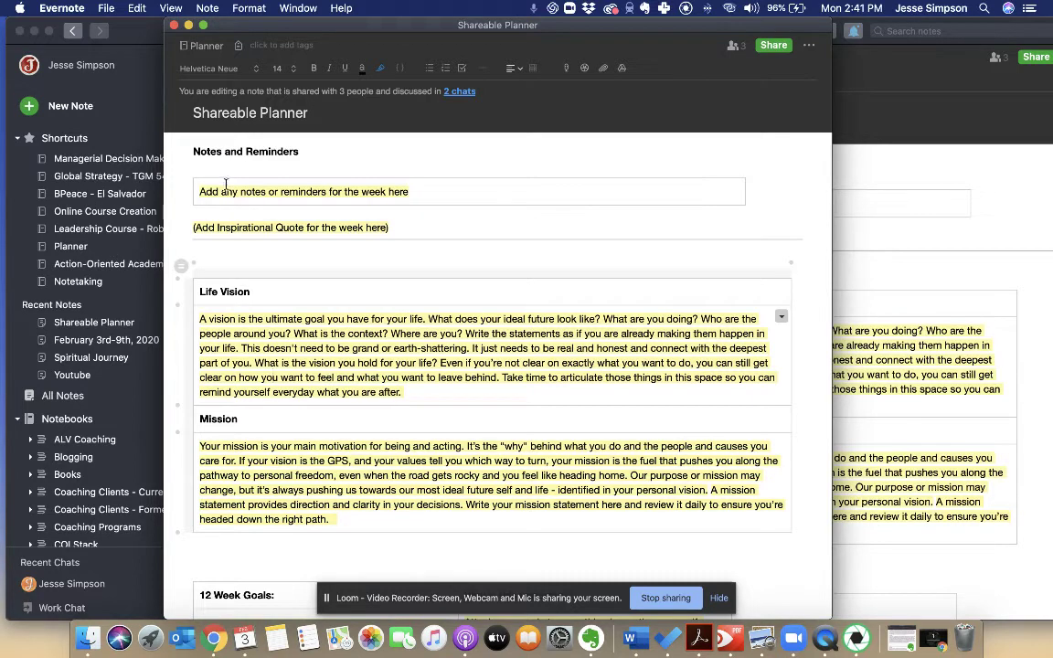
{"action": "left_click", "coordinate": [408, 193]}
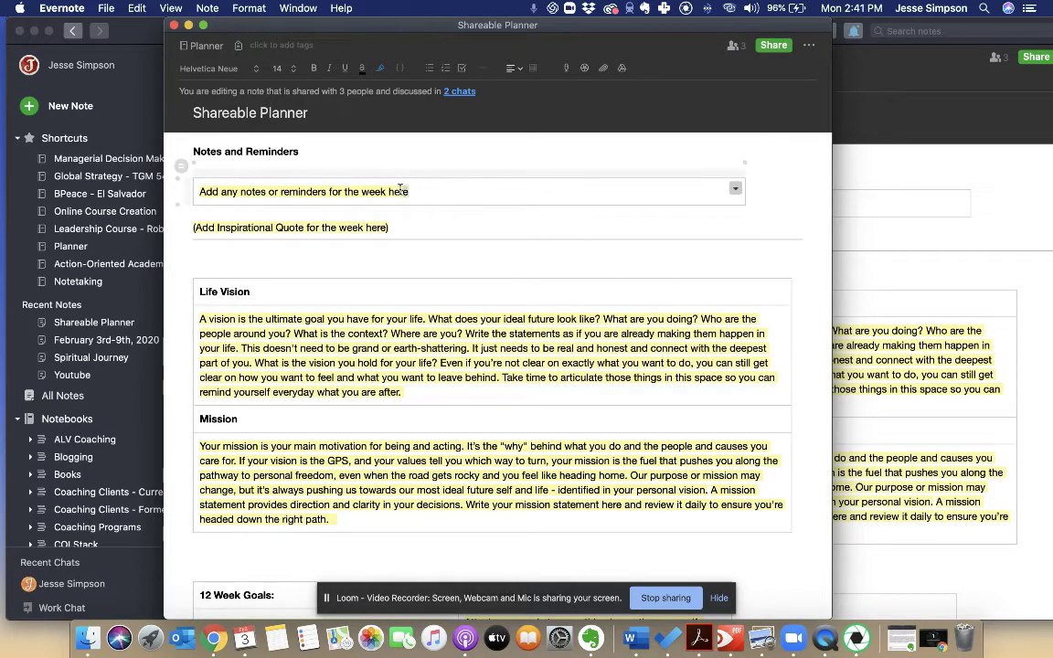
{"action": "scroll", "coordinate": [402, 274], "scroll_direction": "down", "scroll_amount": 3}
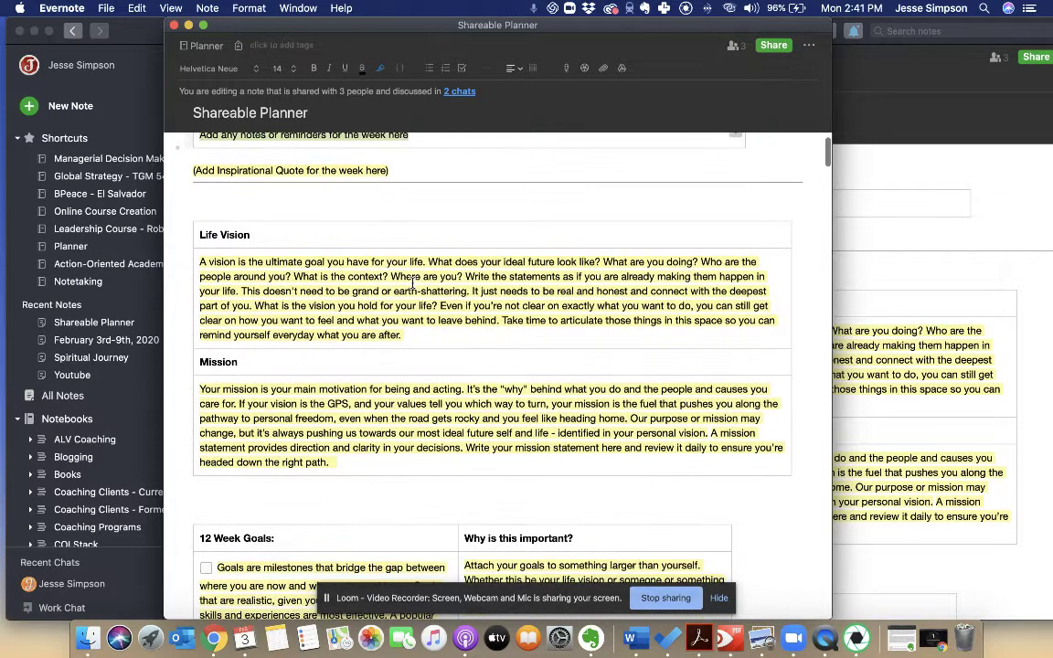
{"action": "scroll", "coordinate": [413, 283], "scroll_direction": "up", "scroll_amount": 3}
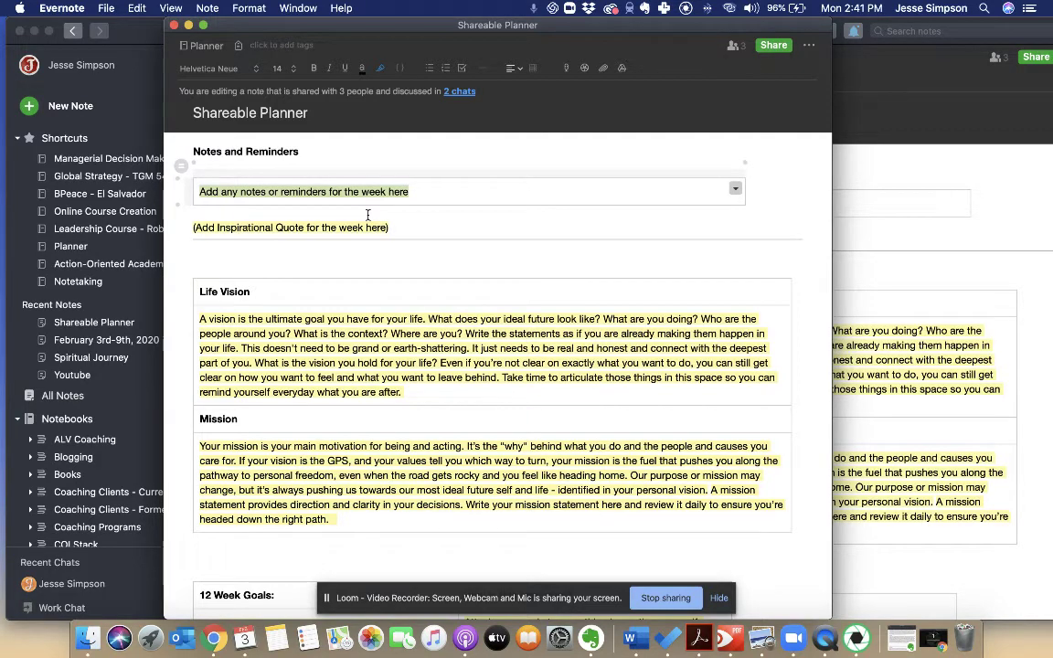
{"action": "left_click", "coordinate": [336, 193]}
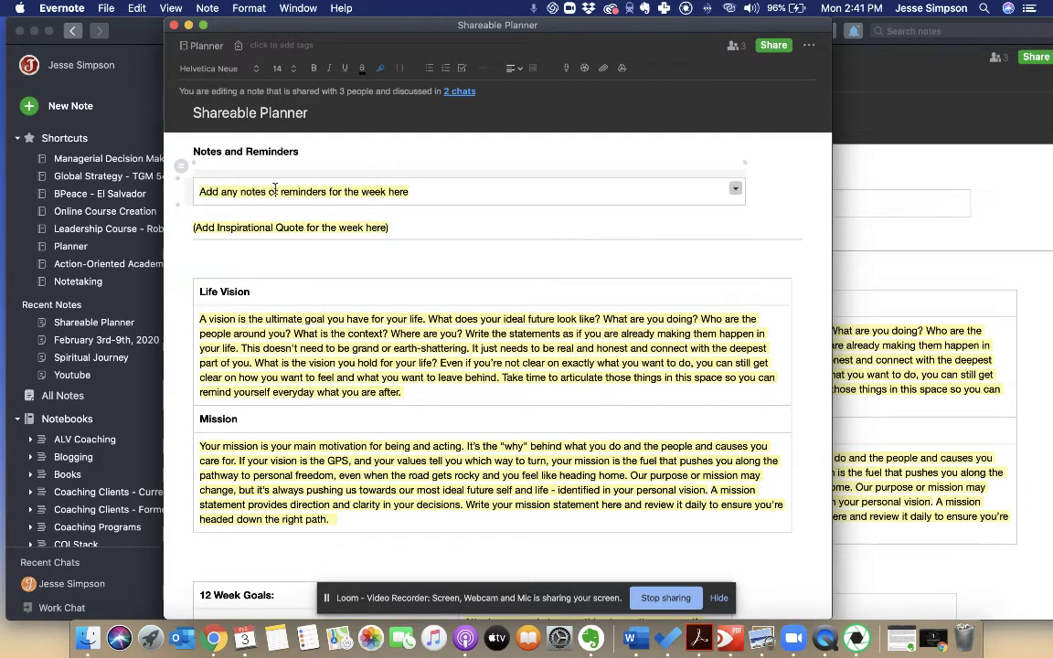
{"action": "left_click_drag", "start_coordinate": [408, 191], "coordinate": [199, 191]}
{"action": "left_click", "coordinate": [404, 191]}
{"action": "left_click_drag", "start_coordinate": [404, 191], "coordinate": [179, 188]}
{"action": "scroll", "coordinate": [389, 219], "scroll_direction": "down", "scroll_amount": 1}
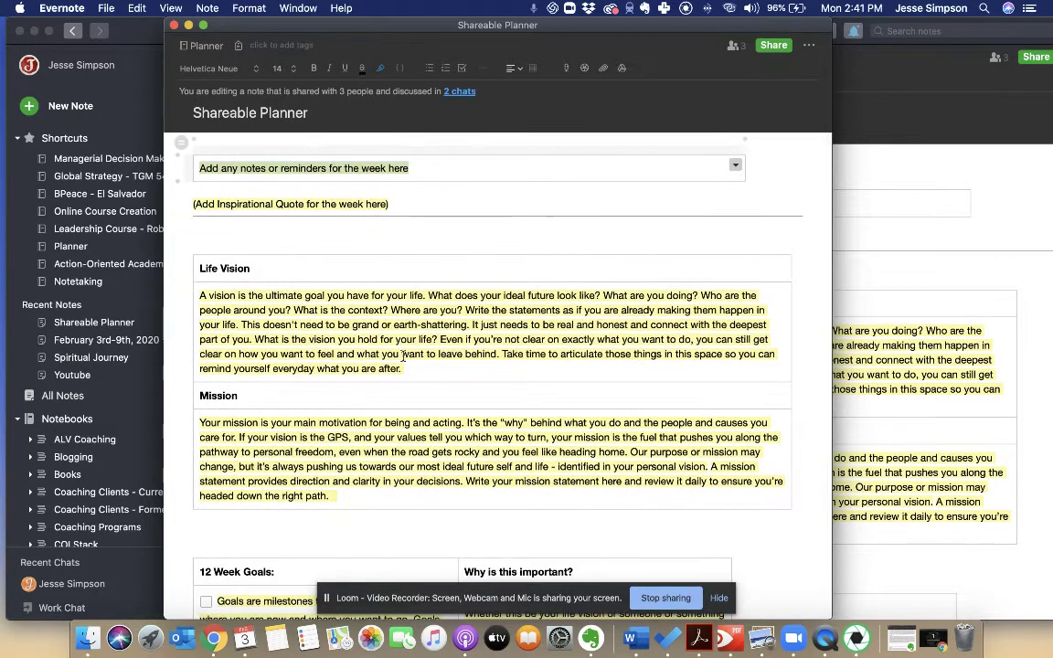
- Select the Life Vision description and the inspirational quote placeholder to point out these planner sections
{"action": "left_click_drag", "start_coordinate": [402, 369], "coordinate": [198, 295]}
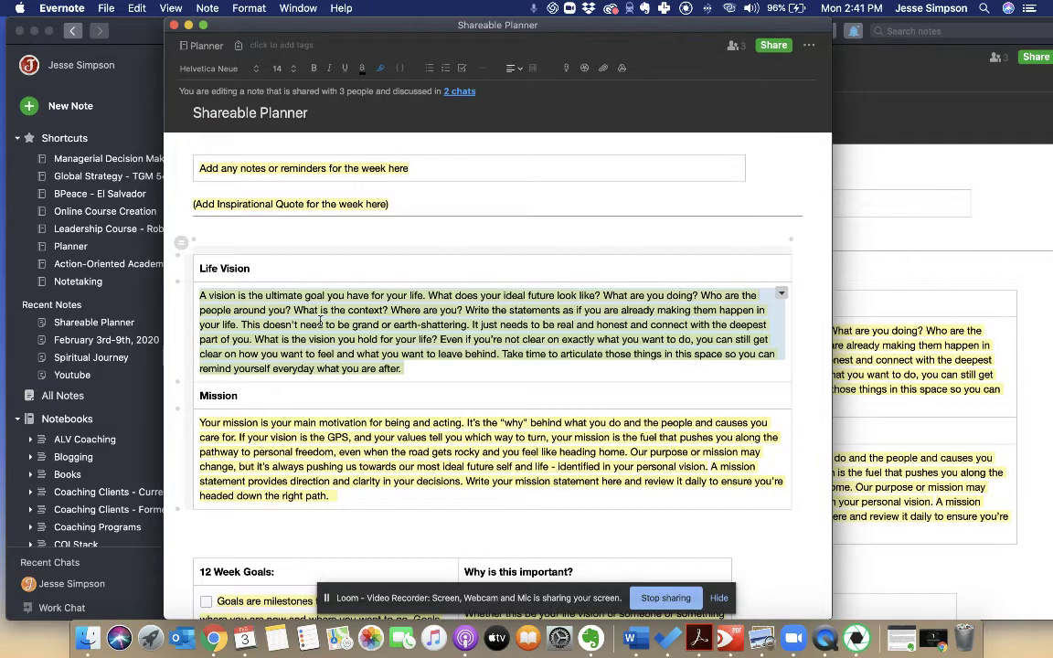
{"action": "left_click", "coordinate": [311, 208]}
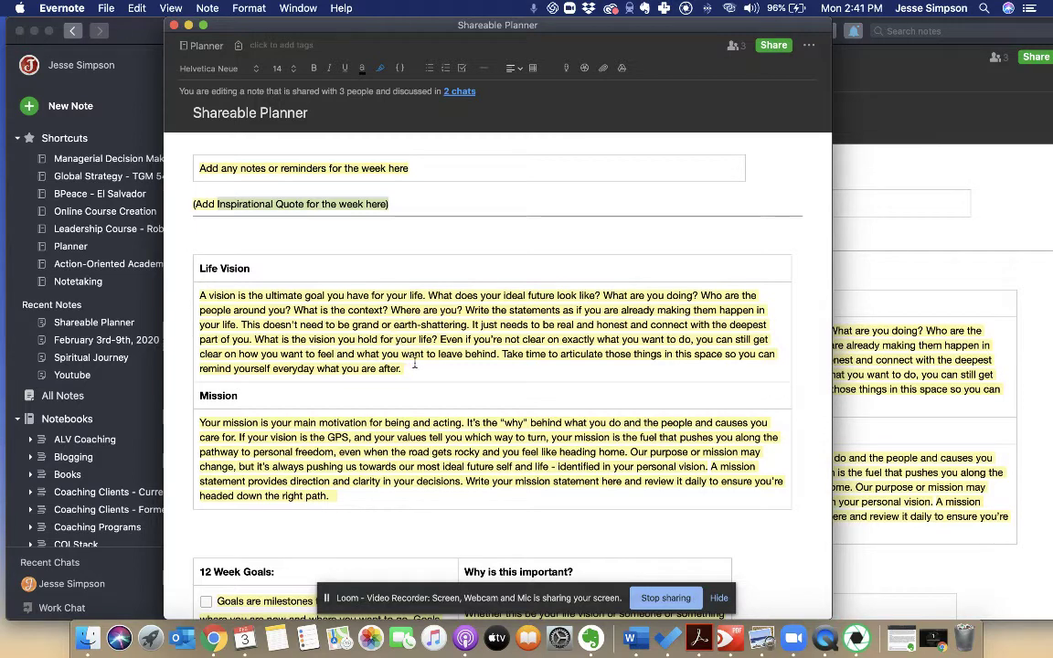
{"action": "left_click_drag", "start_coordinate": [416, 369], "coordinate": [315, 257]}
{"action": "scroll", "coordinate": [315, 257], "scroll_direction": "up", "scroll_amount": 1}
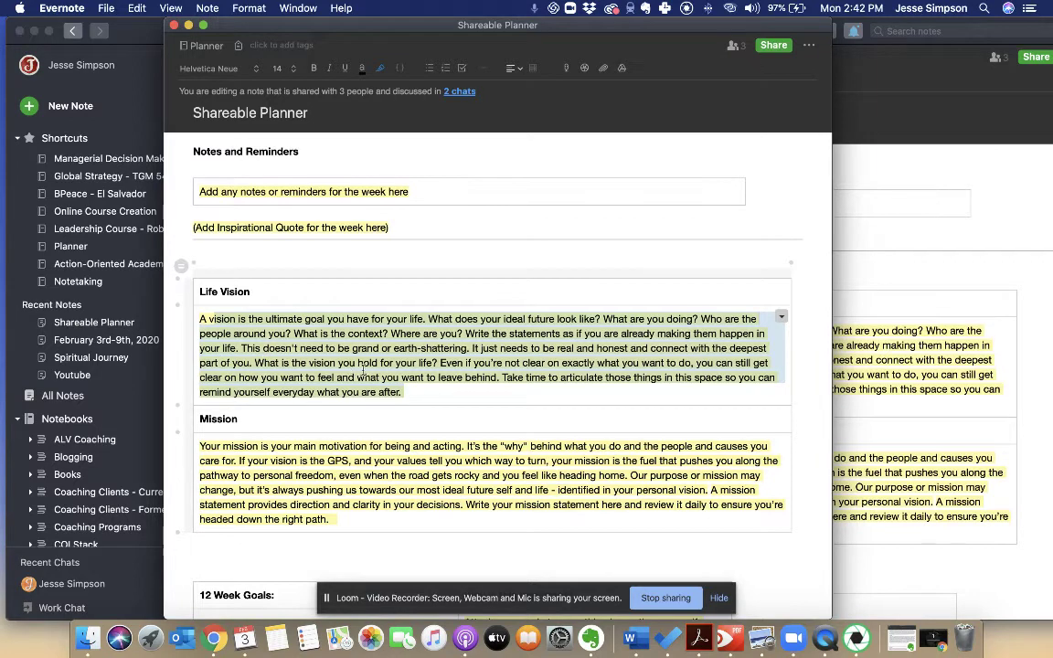
{"action": "left_click_drag", "start_coordinate": [379, 352], "coordinate": [194, 315]}
- Select the Mission heading and its description, followed by the 12 Week Goals heading, to point out these sections
{"action": "double_click", "coordinate": [205, 417]}
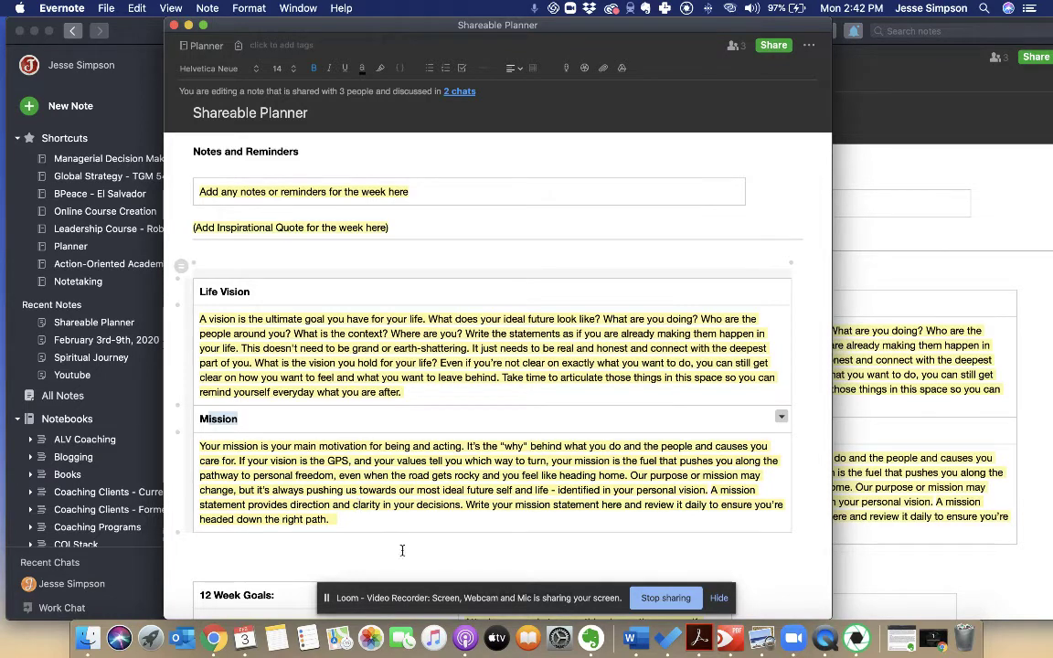
{"action": "left_click_drag", "start_coordinate": [331, 519], "coordinate": [287, 449]}
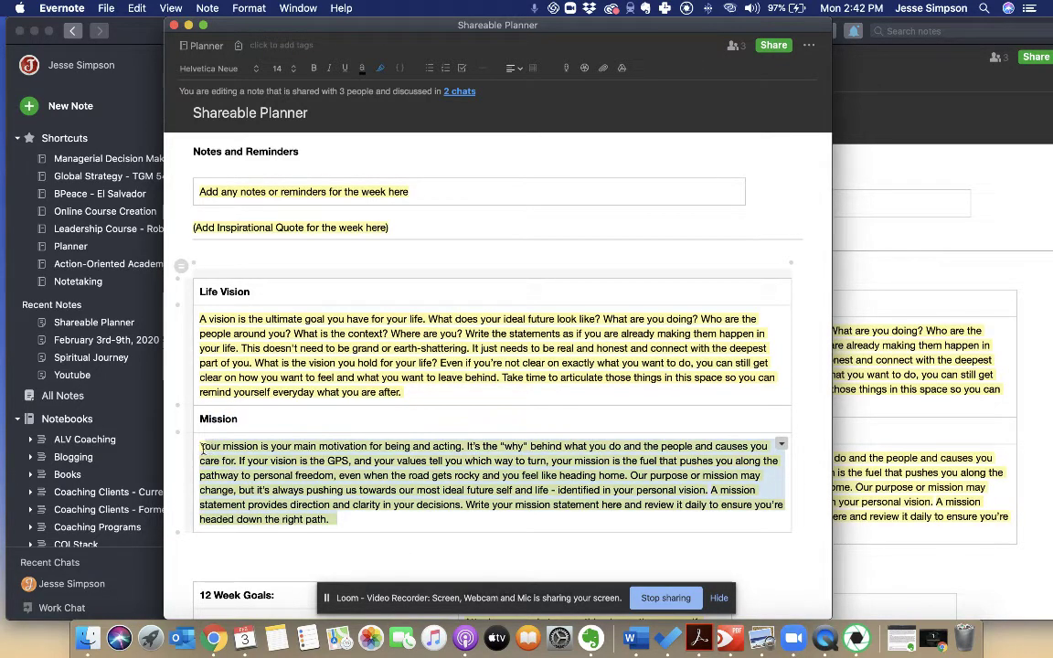
{"action": "scroll", "coordinate": [322, 459], "scroll_direction": "down", "scroll_amount": 5}
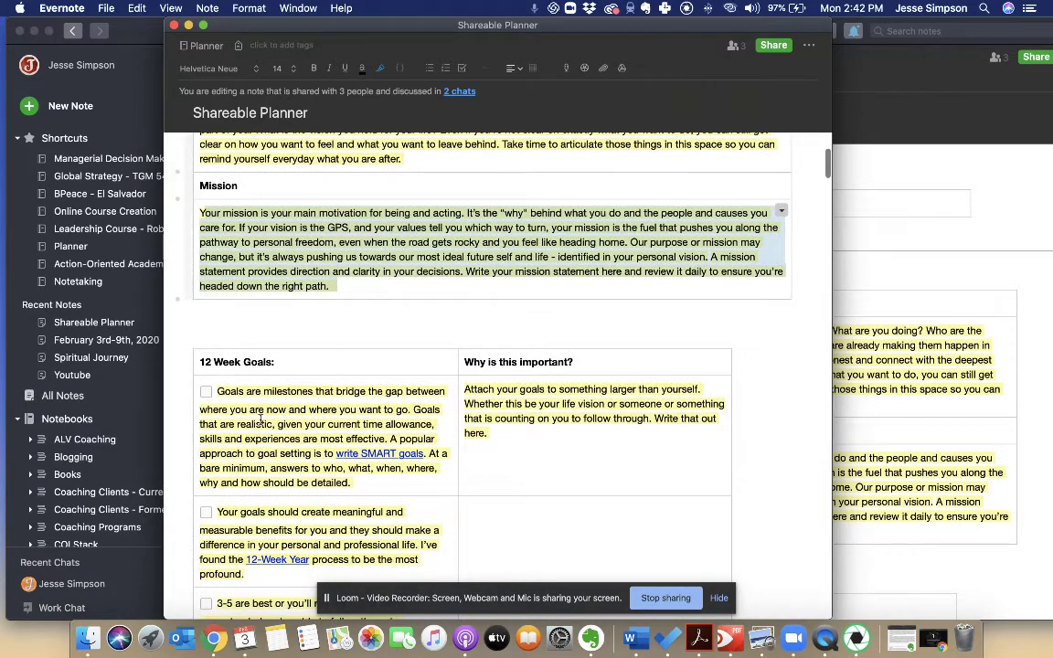
{"action": "left_click", "coordinate": [203, 362]}
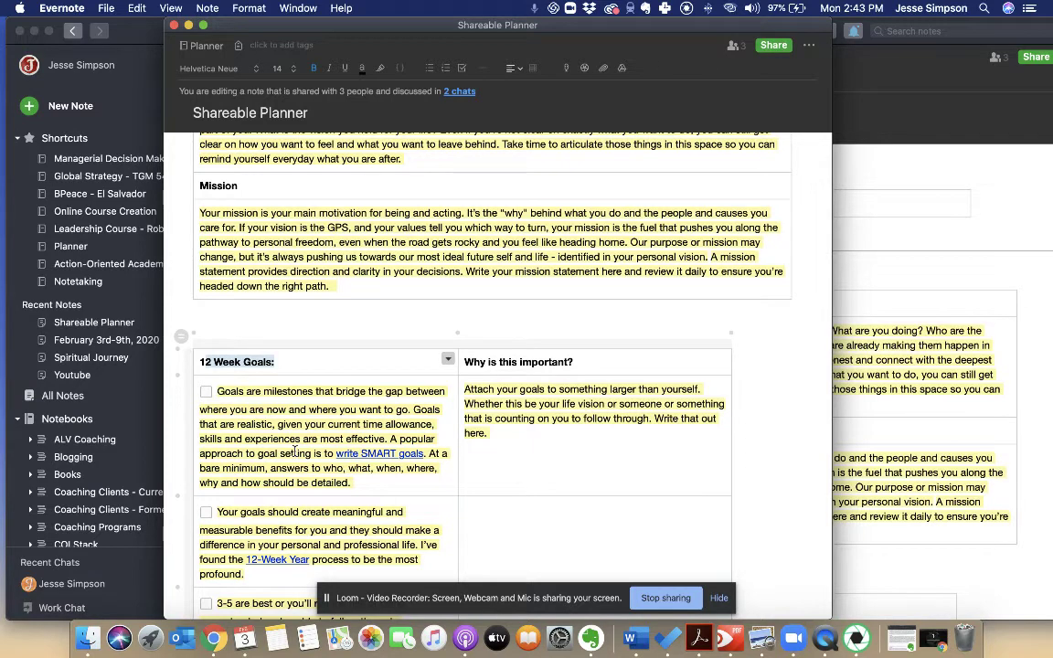
- Select the three filled goal entries under 12 Week Goals to point out the goal-setting guidance
{"action": "scroll", "coordinate": [251, 336], "scroll_direction": "down", "scroll_amount": 3}
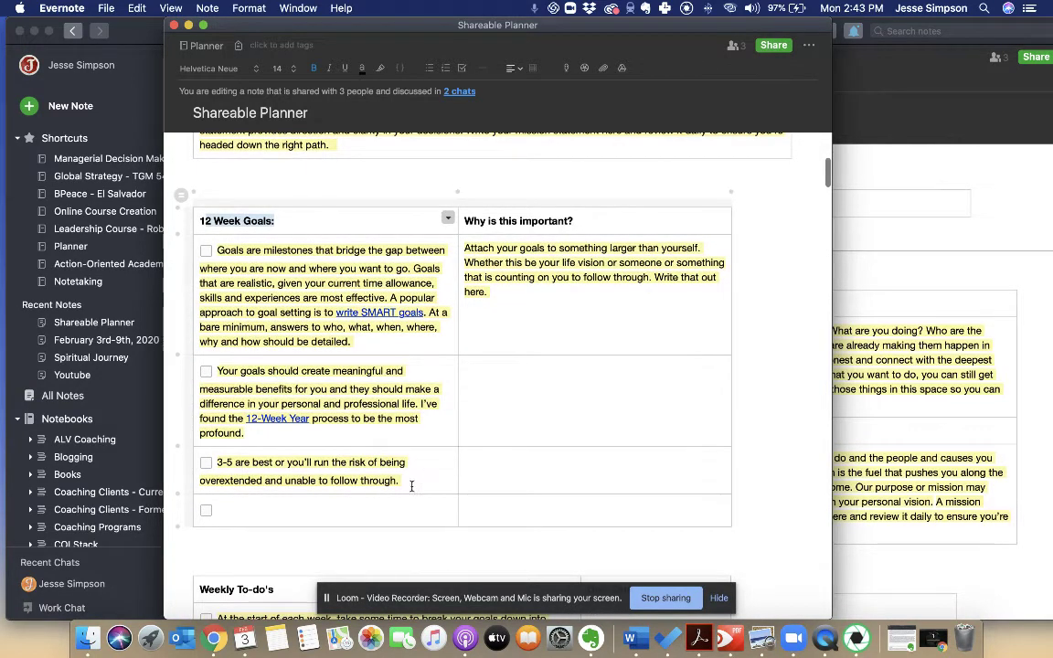
{"action": "left_click_drag", "start_coordinate": [338, 455], "coordinate": [208, 324]}
{"action": "scroll", "coordinate": [237, 274], "scroll_direction": "up", "scroll_amount": 3}
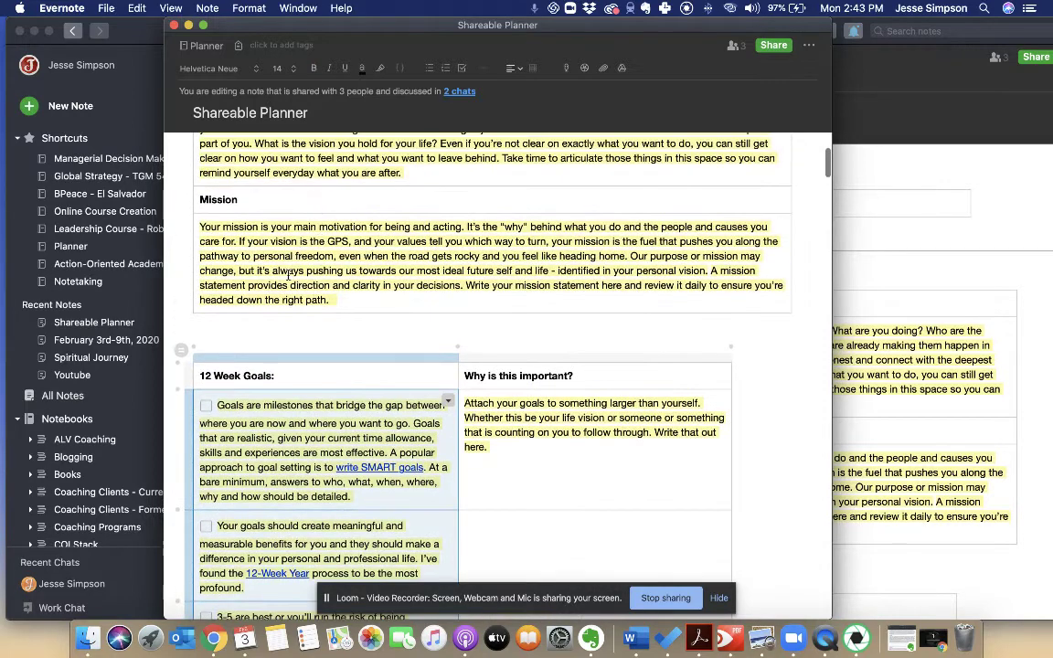
{"action": "scroll", "coordinate": [280, 368], "scroll_direction": "down", "scroll_amount": 4}
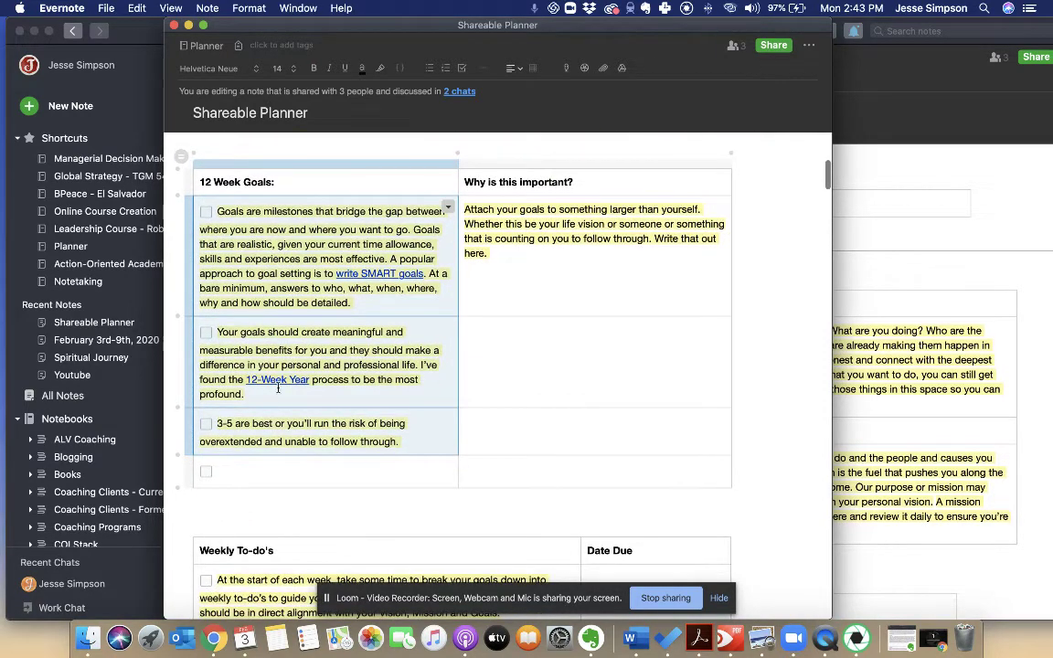
- Select the description under "Why is this important?" beside the first goal to point it out
{"action": "left_click", "coordinate": [556, 329]}
{"action": "left_click_drag", "start_coordinate": [535, 265], "coordinate": [521, 254]}
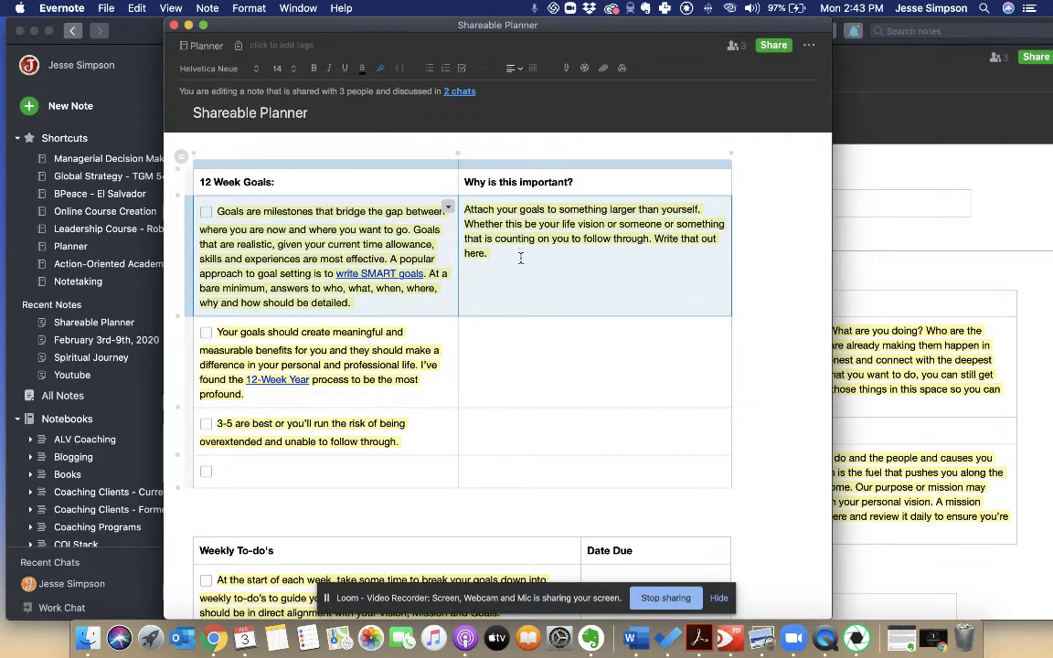
{"action": "left_click", "coordinate": [520, 198]}
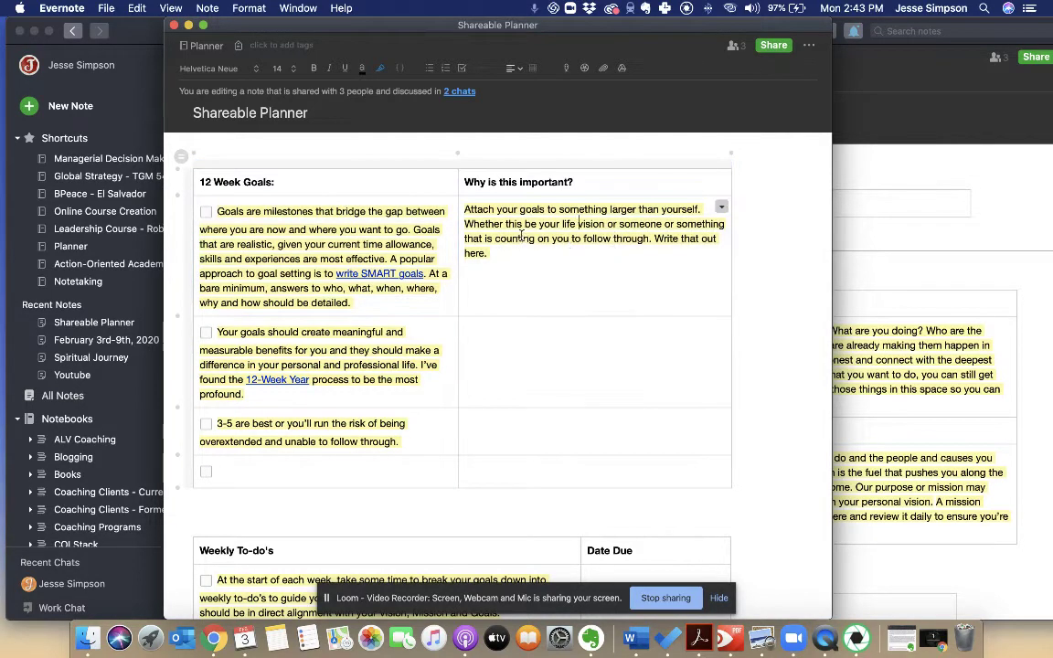
{"action": "left_click_drag", "start_coordinate": [499, 262], "coordinate": [465, 209]}
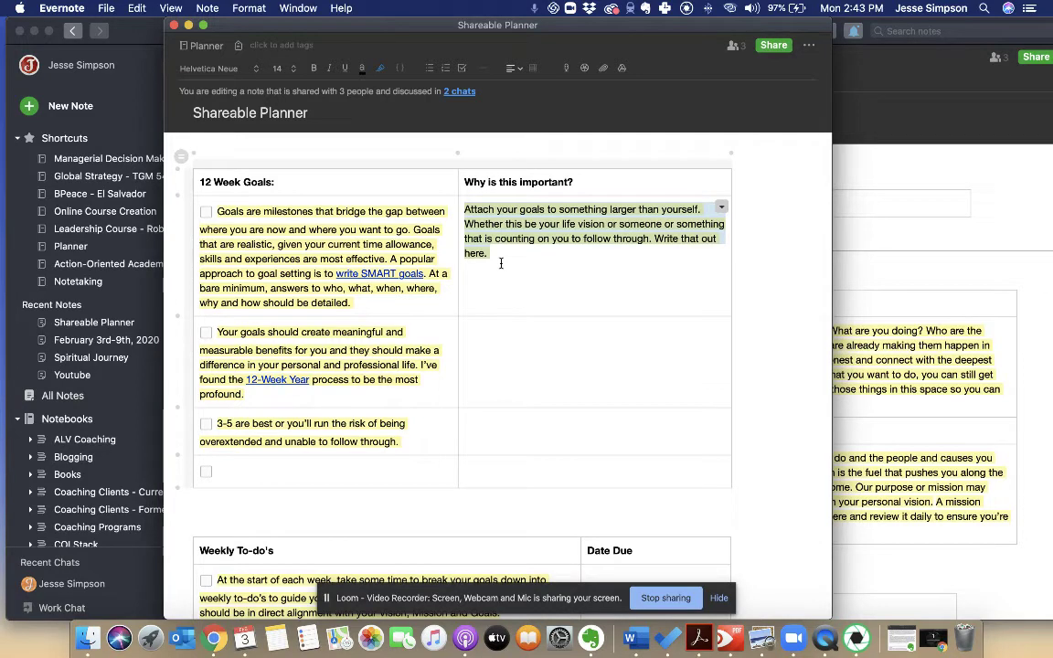
- Review the 12 Week Goals table again and select its "12 Week Goals:" heading to point it out
{"action": "scroll", "coordinate": [491, 257], "scroll_direction": "down", "scroll_amount": 2}
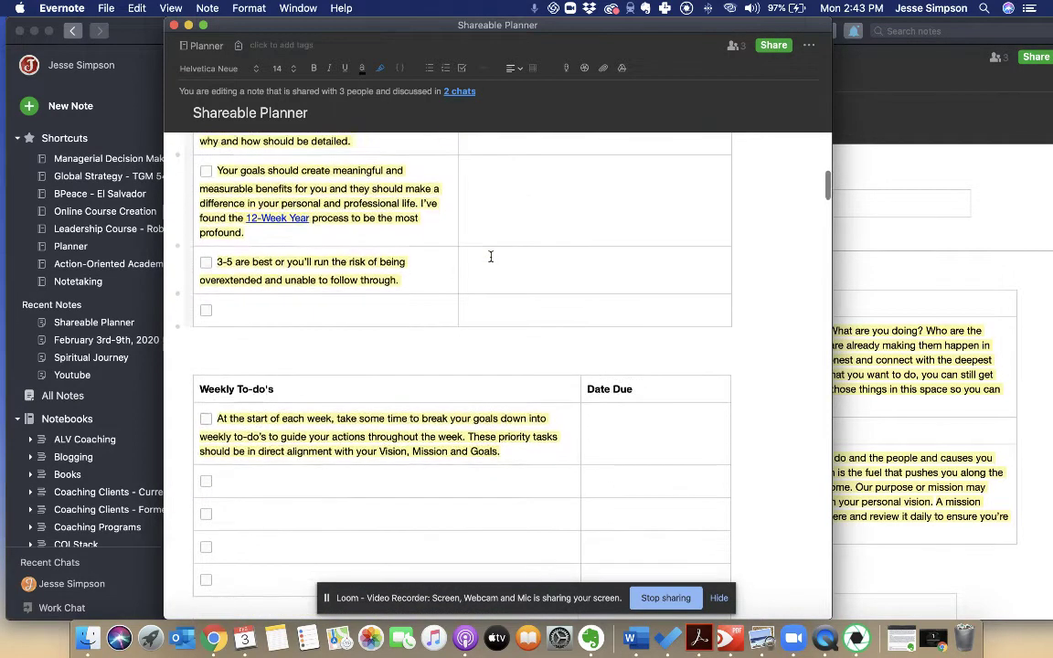
{"action": "scroll", "coordinate": [491, 257], "scroll_direction": "up", "scroll_amount": 2}
{"action": "scroll", "coordinate": [490, 257], "scroll_direction": "down", "scroll_amount": 2}
{"action": "scroll", "coordinate": [491, 257], "scroll_direction": "up", "scroll_amount": 4}
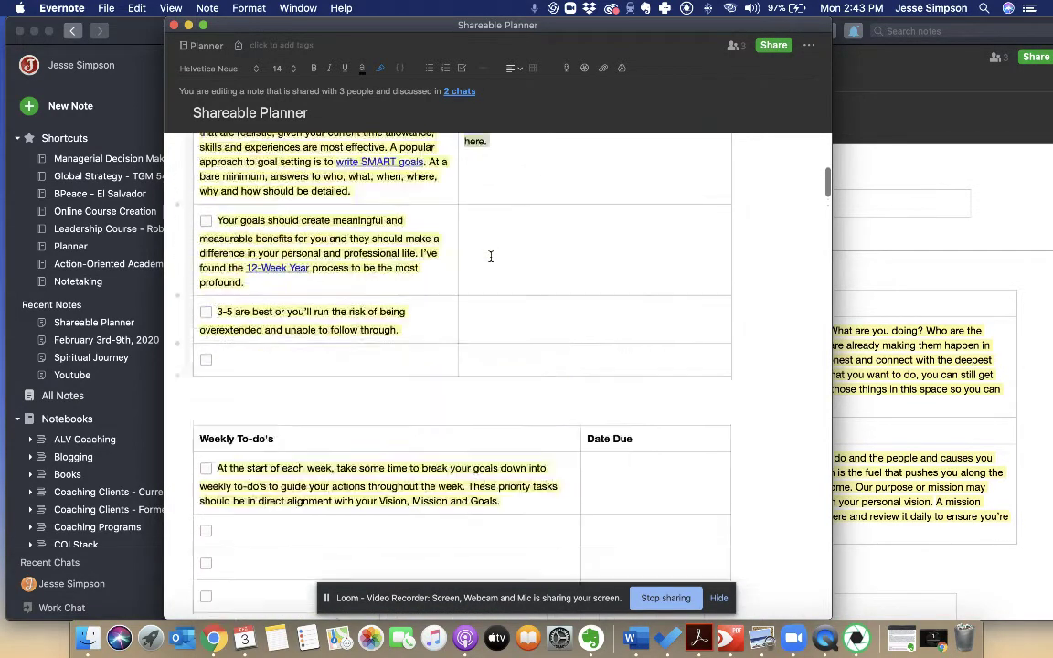
{"action": "left_click", "coordinate": [335, 247]}
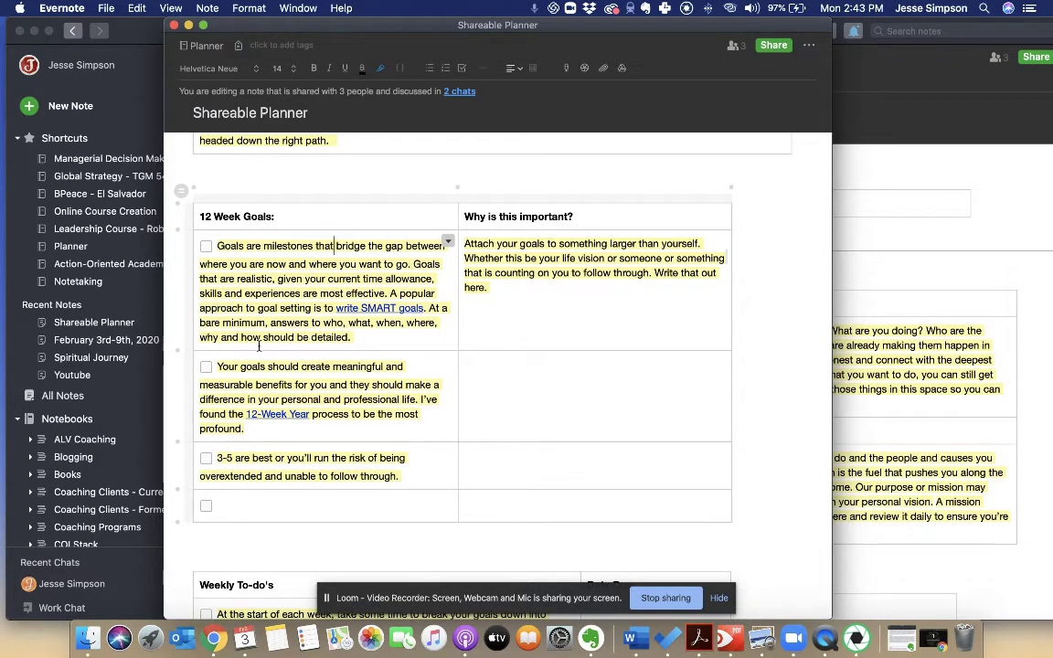
{"action": "scroll", "coordinate": [259, 345], "scroll_direction": "down", "scroll_amount": 1}
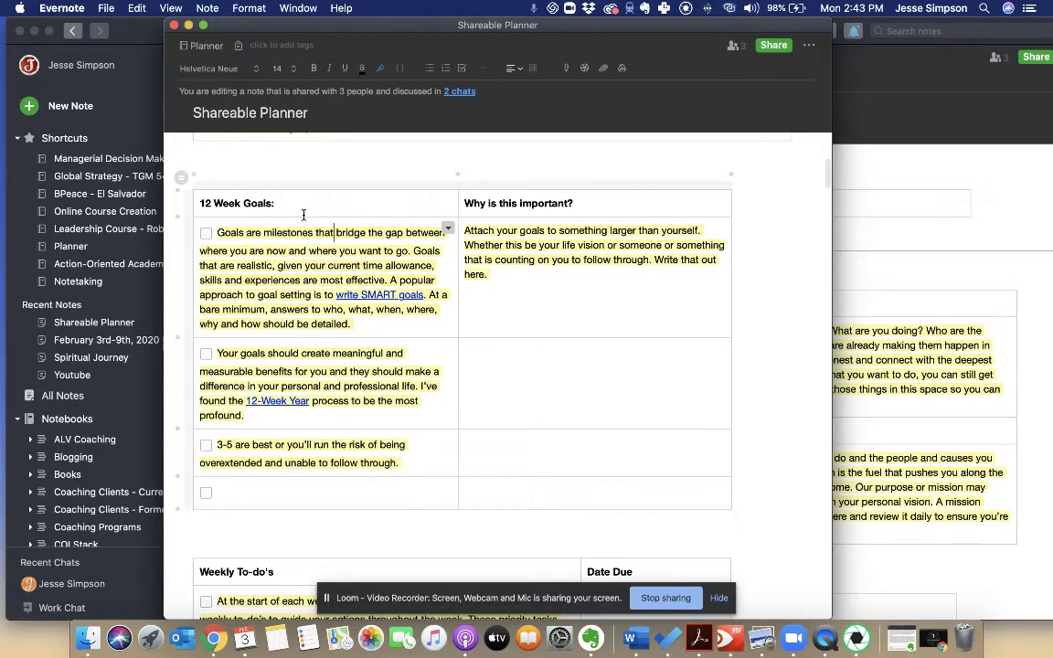
{"action": "left_click_drag", "start_coordinate": [203, 203], "coordinate": [326, 222]}
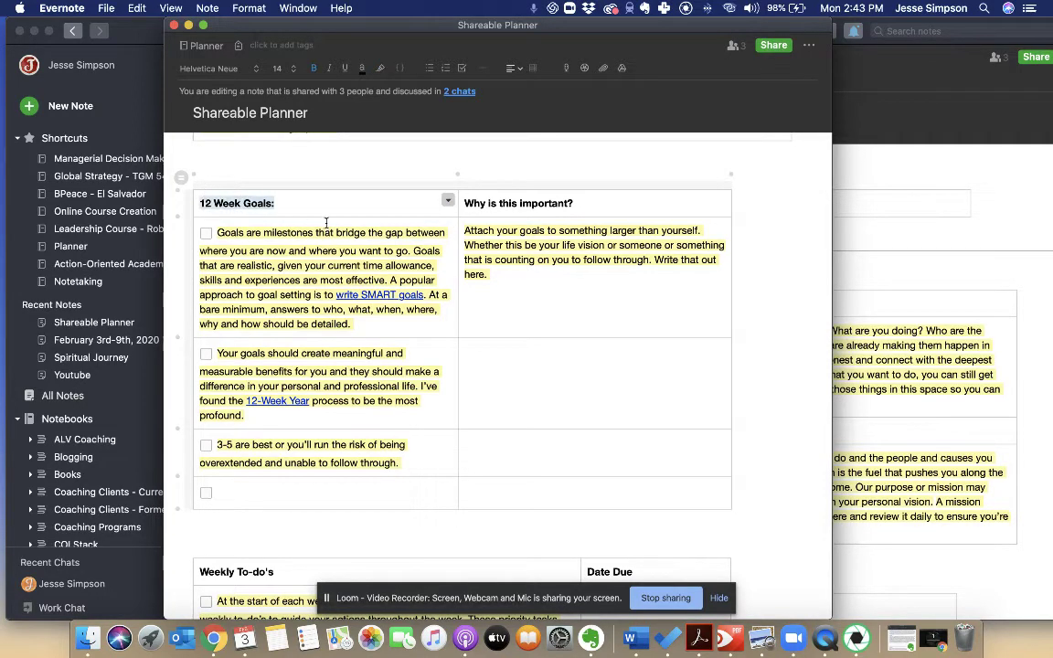
- Select the Weekly To-do's heading and its description, and place the cursor in the first Date Due cell to point out this table
{"action": "scroll", "coordinate": [327, 222], "scroll_direction": "down", "scroll_amount": 5}
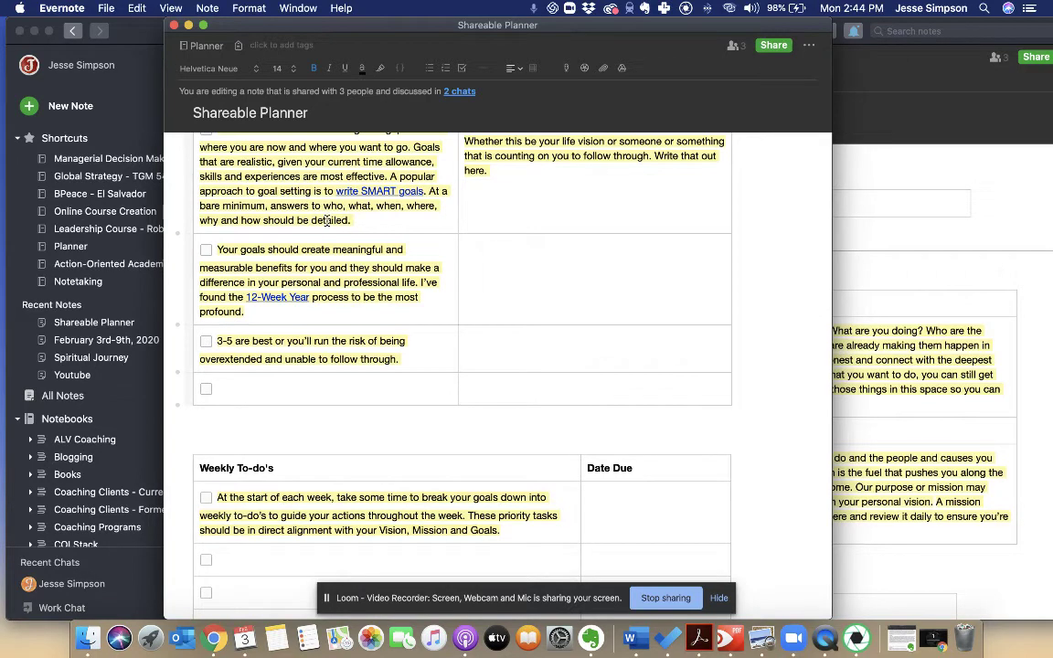
{"action": "scroll", "coordinate": [326, 222], "scroll_direction": "down", "scroll_amount": 3}
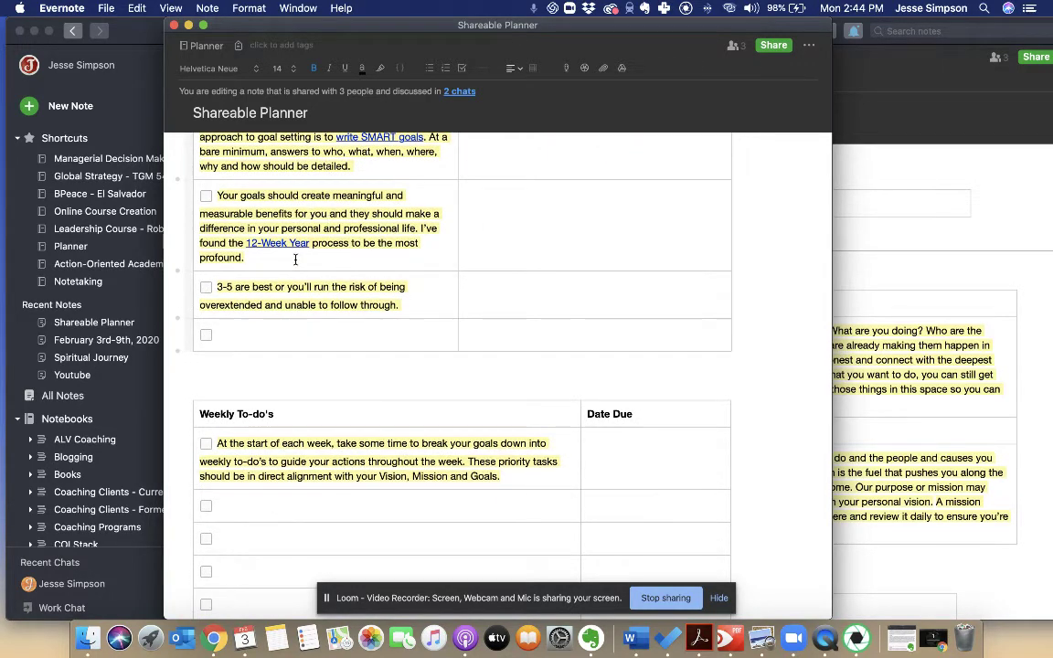
{"action": "scroll", "coordinate": [295, 260], "scroll_direction": "down", "scroll_amount": 6}
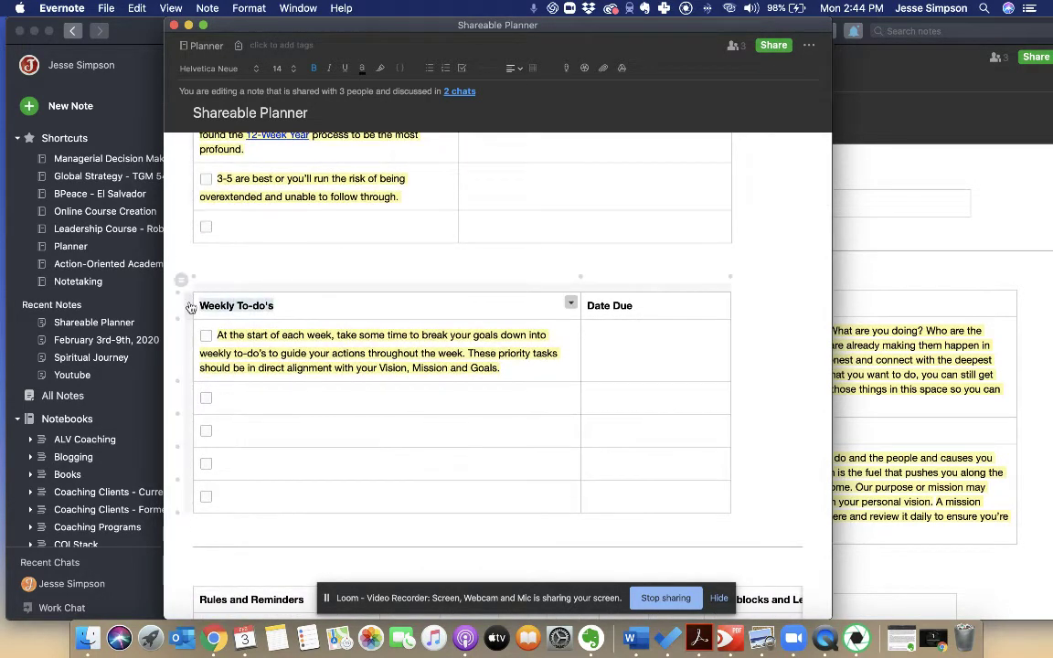
{"action": "left_click_drag", "start_coordinate": [190, 307], "coordinate": [266, 305]}
{"action": "triple_click", "coordinate": [262, 352]}
{"action": "left_click_drag", "start_coordinate": [262, 352], "coordinate": [207, 330]}
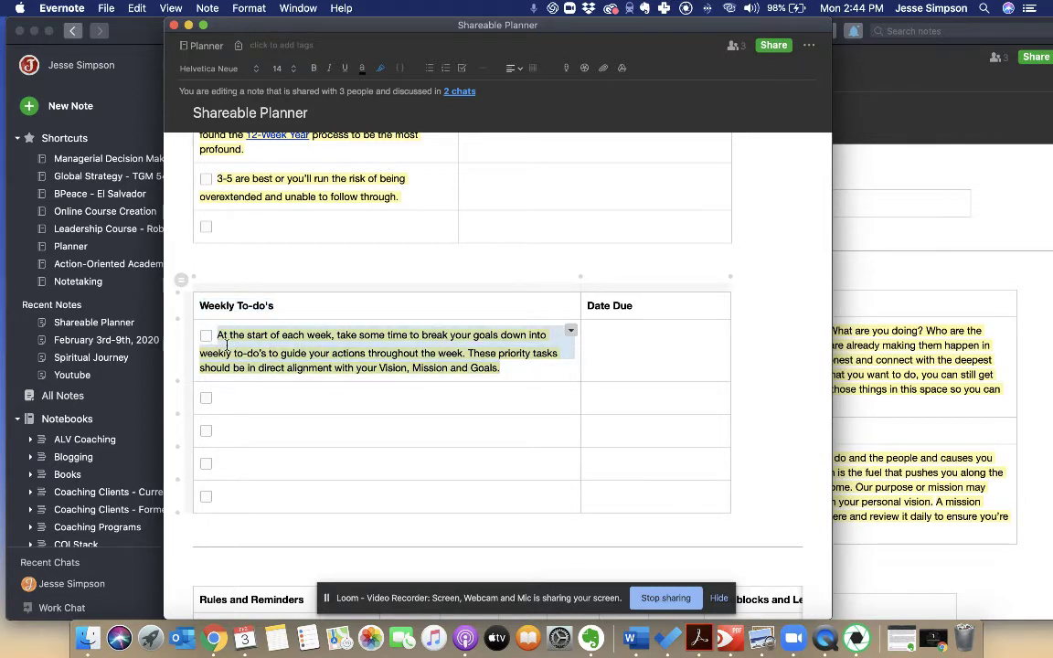
{"action": "left_click", "coordinate": [640, 333]}
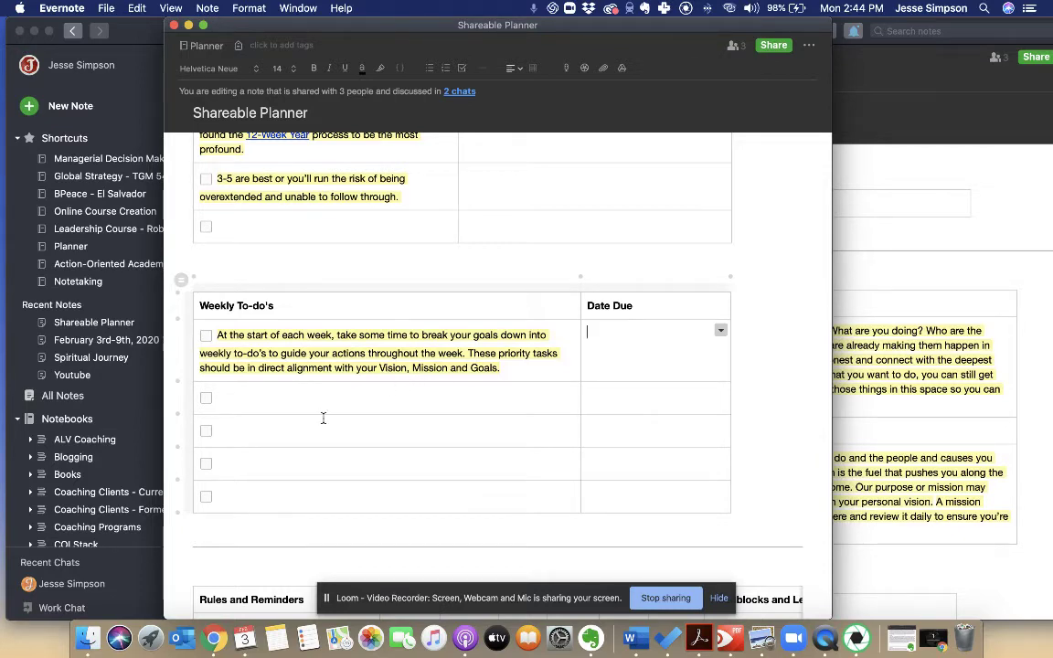
- Select the habit rows and the heading of the Rules and Reminders table, and place the cursor in the 14 Hour Fast cell
{"action": "scroll", "coordinate": [323, 418], "scroll_direction": "down", "scroll_amount": 2}
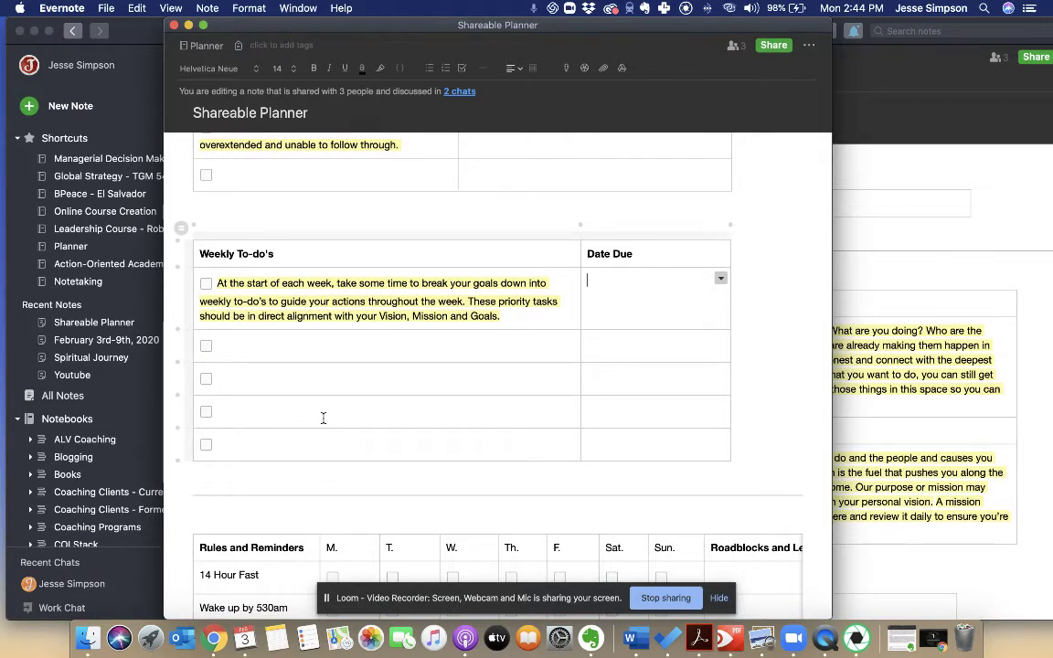
{"action": "scroll", "coordinate": [323, 418], "scroll_direction": "down", "scroll_amount": 3}
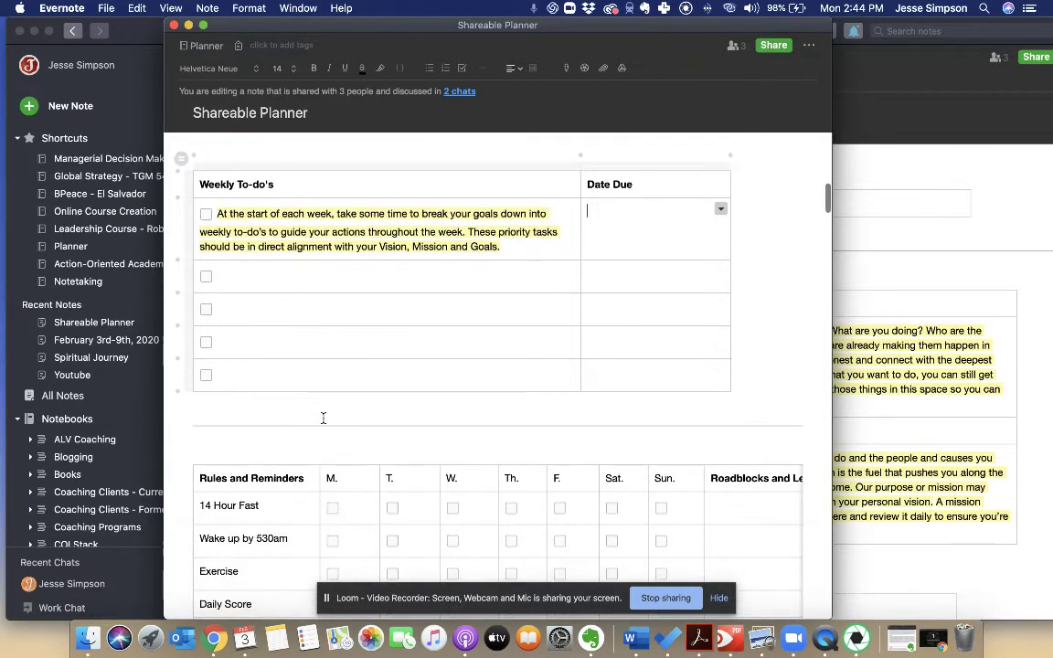
{"action": "scroll", "coordinate": [323, 418], "scroll_direction": "down", "scroll_amount": 1}
{"action": "scroll", "coordinate": [323, 417], "scroll_direction": "down", "scroll_amount": 5}
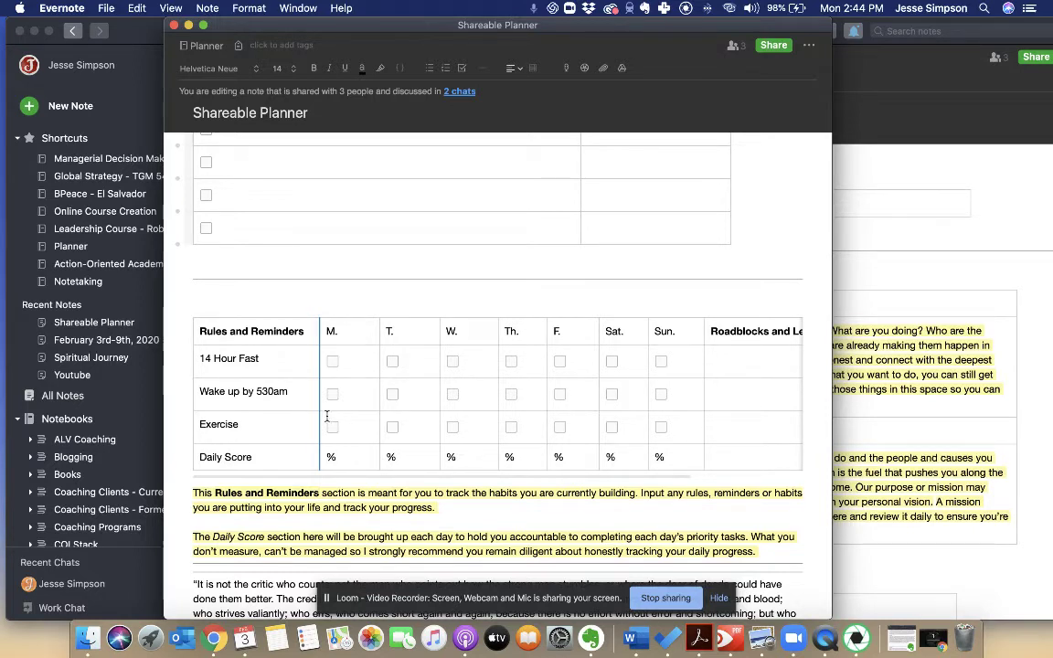
{"action": "left_click_drag", "start_coordinate": [209, 354], "coordinate": [578, 453]}
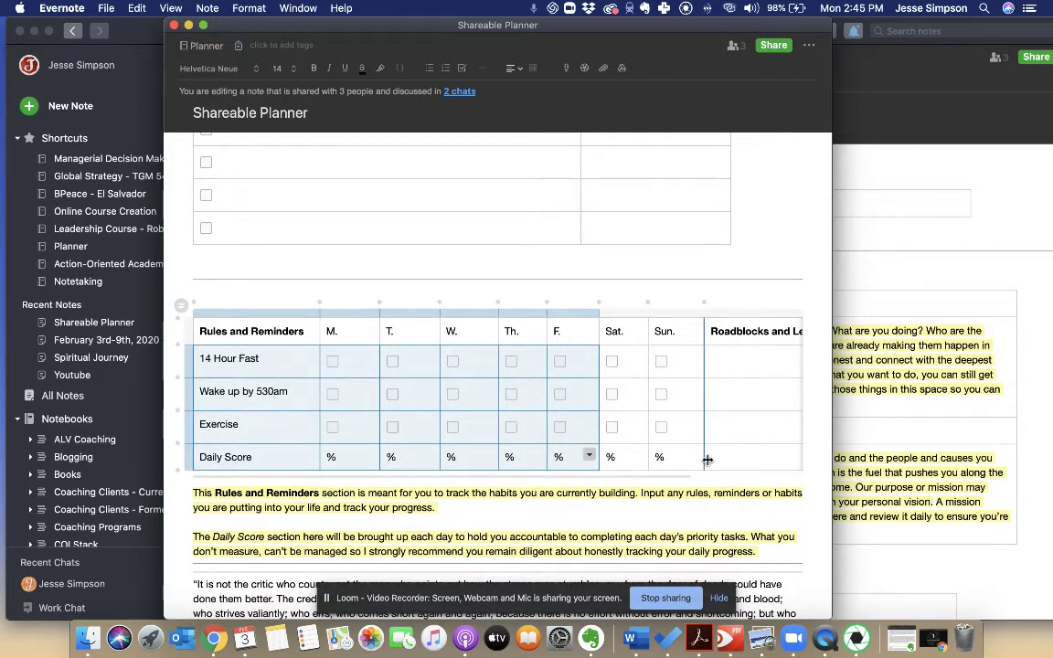
{"action": "left_click_drag", "start_coordinate": [659, 455], "coordinate": [318, 331]}
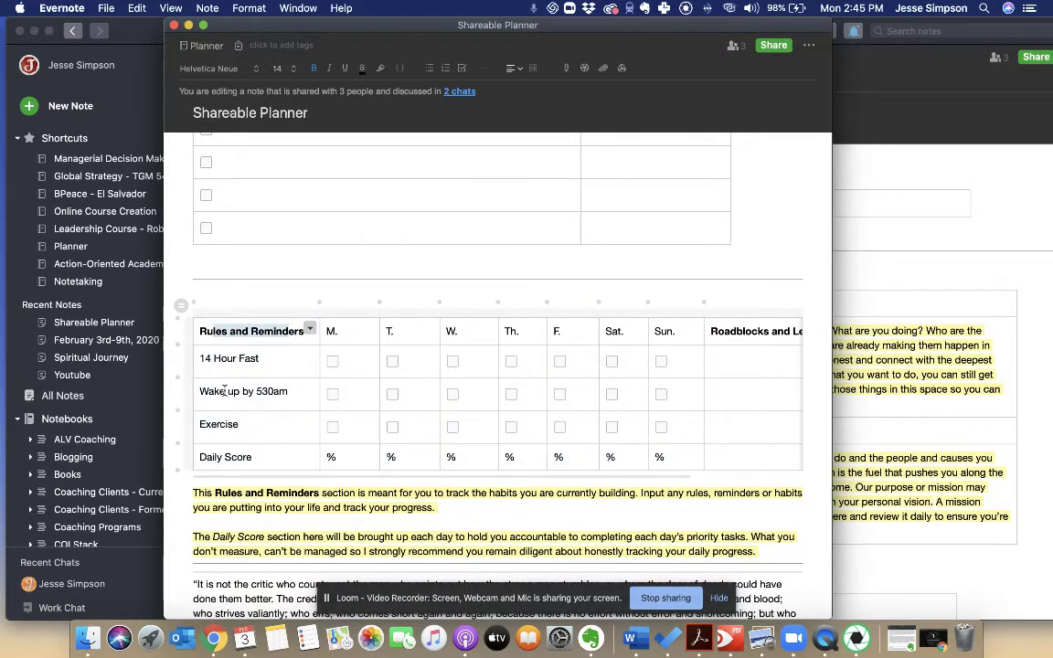
{"action": "left_click", "coordinate": [250, 359]}
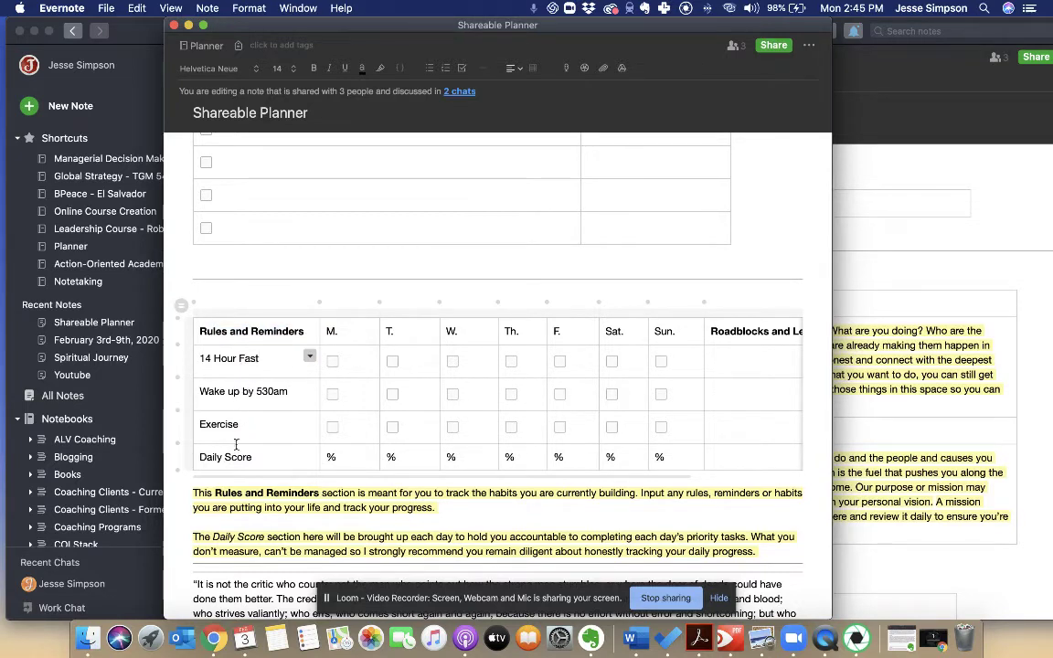
- Tick the Monday, Tuesday and Wednesday checkboxes for 14 Hour Fast as a demonstration, and clear all three again
{"action": "left_click", "coordinate": [332, 361]}
{"action": "left_click", "coordinate": [392, 361]}
{"action": "left_click", "coordinate": [453, 361]}
{"action": "left_click", "coordinate": [332, 361]}
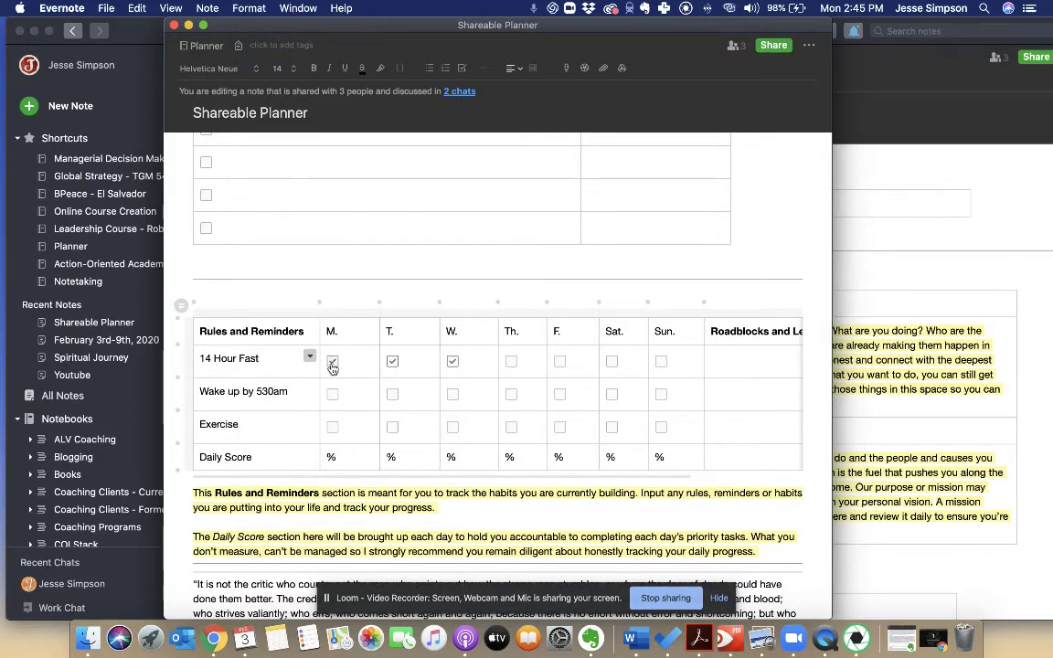
{"action": "left_click", "coordinate": [392, 361]}
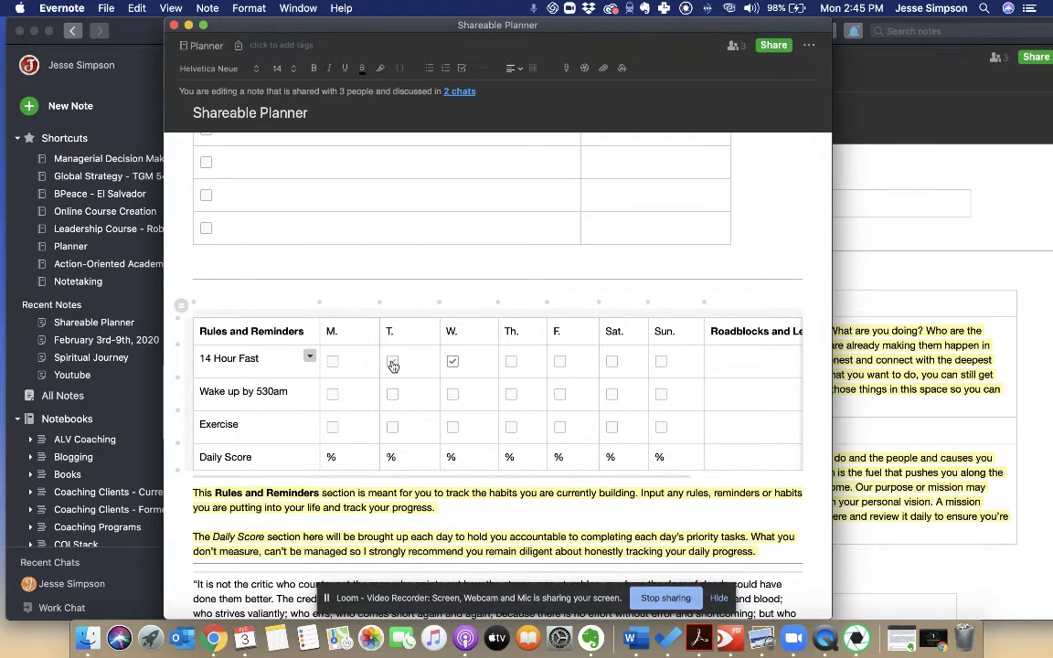
{"action": "left_click", "coordinate": [452, 361]}
- Show the Roadblocks and Lessons Learned column, and select the Daily Score row across the weekdays to point it out
{"action": "scroll", "coordinate": [607, 393], "scroll_direction": "right", "scroll_amount": 2}
{"action": "scroll", "coordinate": [610, 393], "scroll_direction": "right", "scroll_amount": 2}
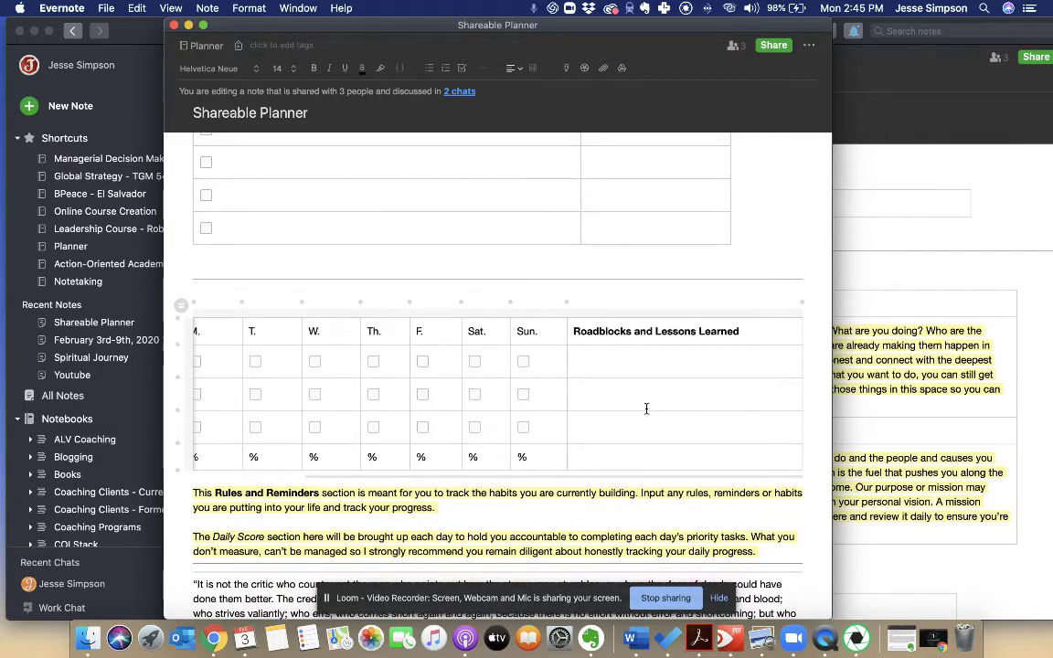
{"action": "scroll", "coordinate": [646, 409], "scroll_direction": "left", "scroll_amount": 4}
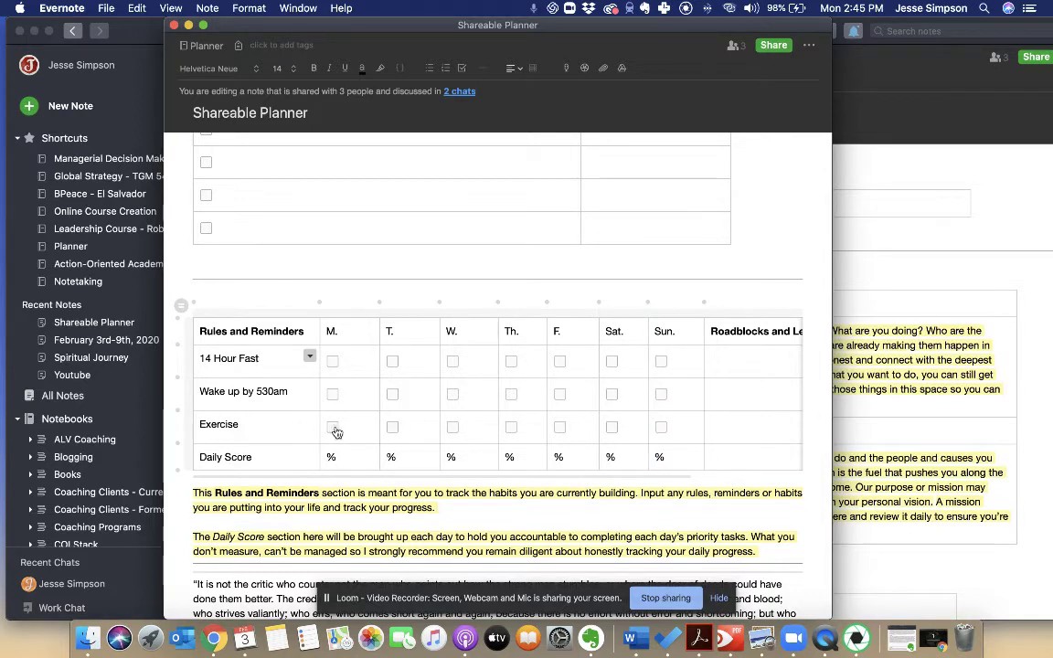
{"action": "left_click_drag", "start_coordinate": [223, 468], "coordinate": [665, 457]}
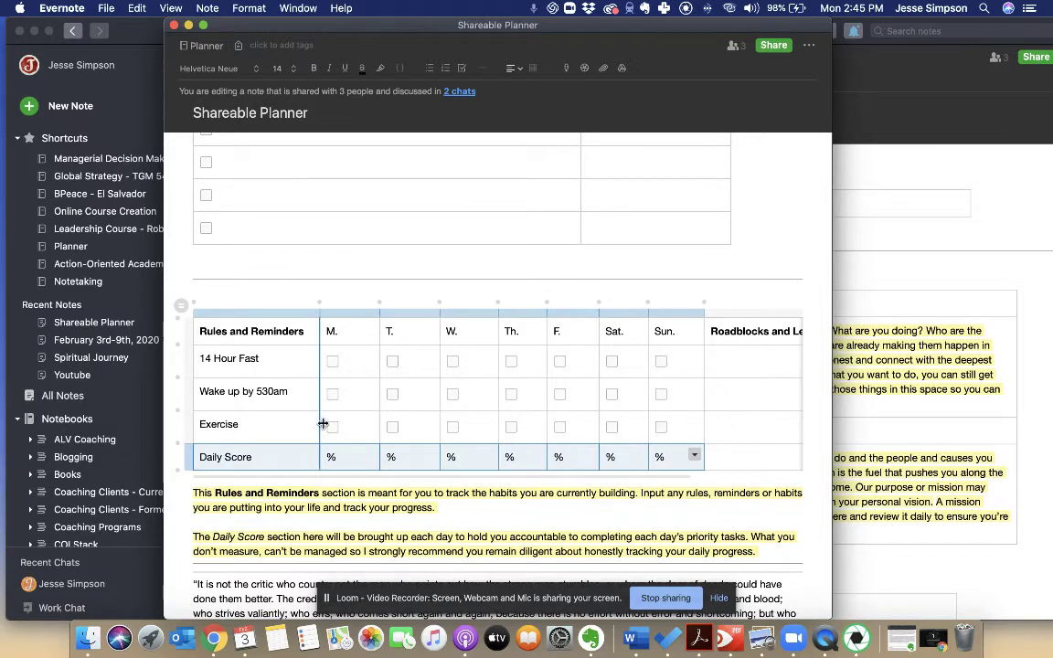
{"action": "left_click", "coordinate": [477, 422], "text": "shift"}
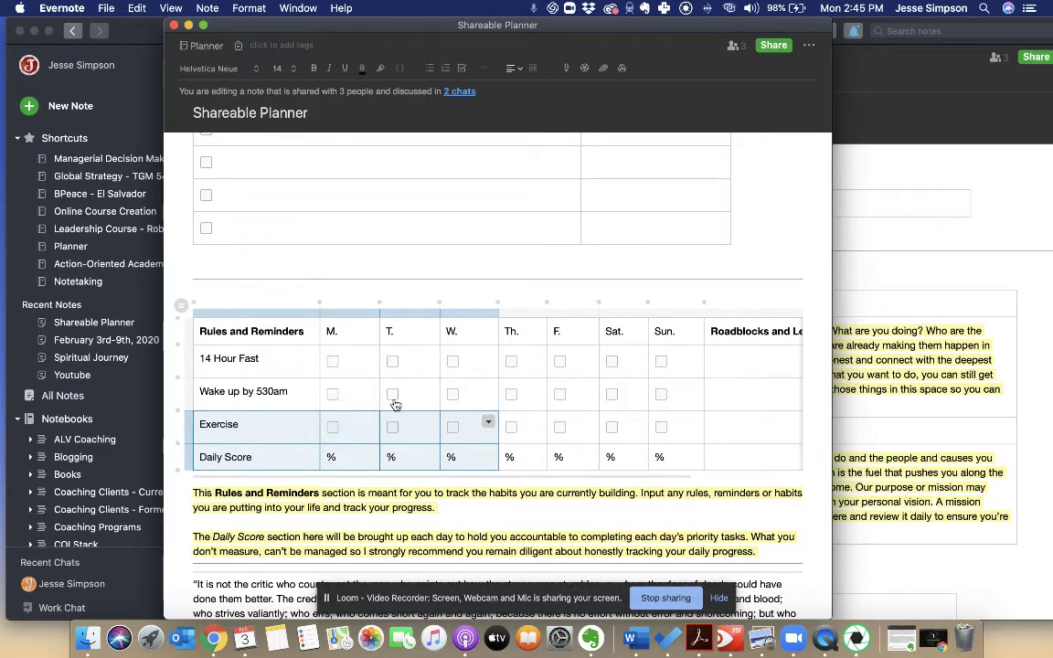
- Insert two blank rows below Exercise in the Rules and Reminders table as a demonstration, and delete both rows again
{"action": "left_click", "coordinate": [243, 385]}
{"action": "left_click", "coordinate": [178, 444]}
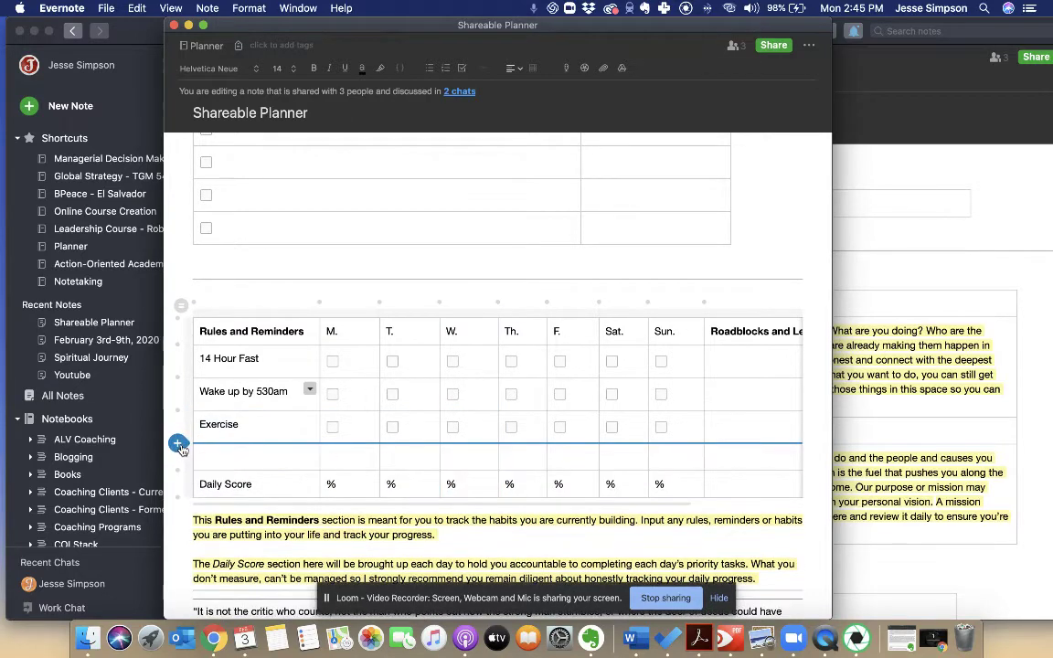
{"action": "left_click", "coordinate": [178, 444]}
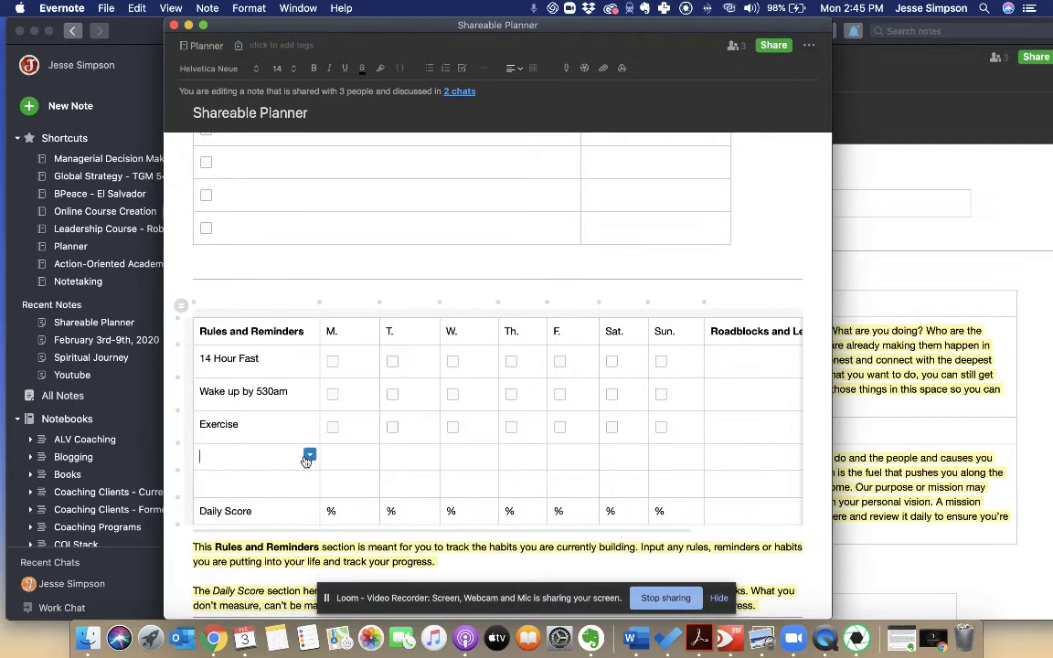
{"action": "left_click", "coordinate": [310, 455]}
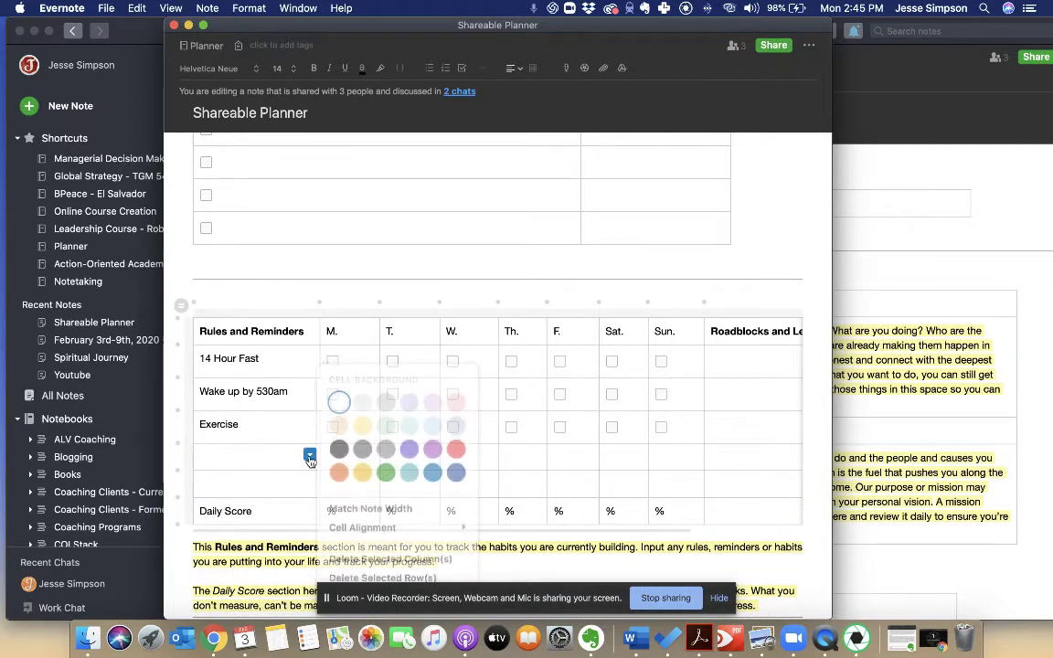
{"action": "left_click", "coordinate": [408, 577]}
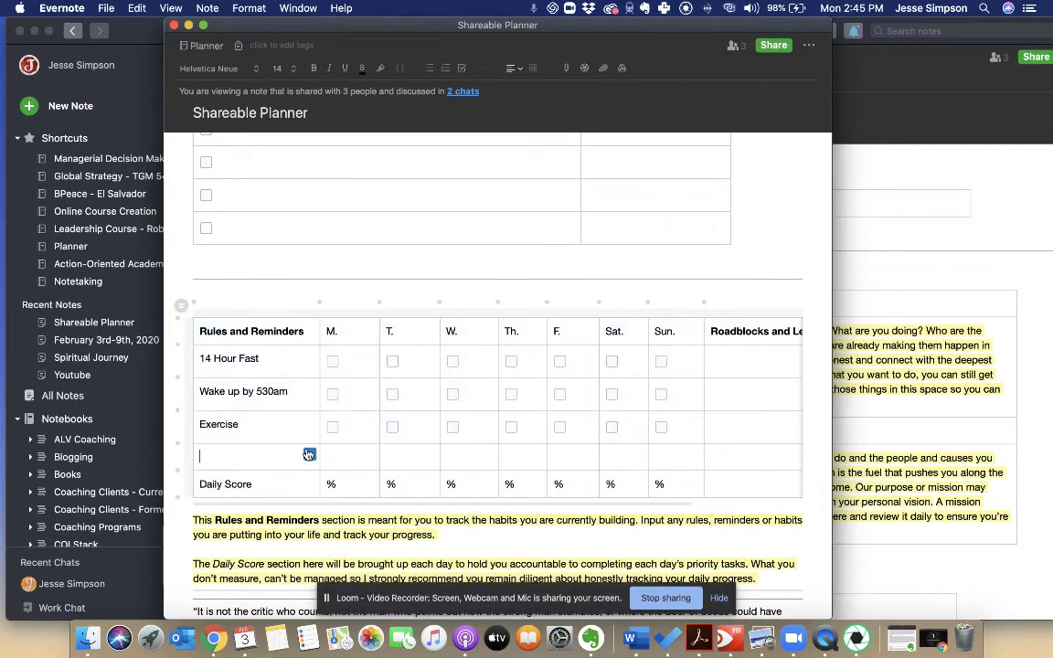
{"action": "left_click", "coordinate": [310, 454]}
{"action": "left_click", "coordinate": [393, 579]}
- Select the whole Theodore Roosevelt quote below the Rules and Reminders section, including its speech attribution, to point it out
{"action": "scroll", "coordinate": [388, 459], "scroll_direction": "down", "scroll_amount": 2}
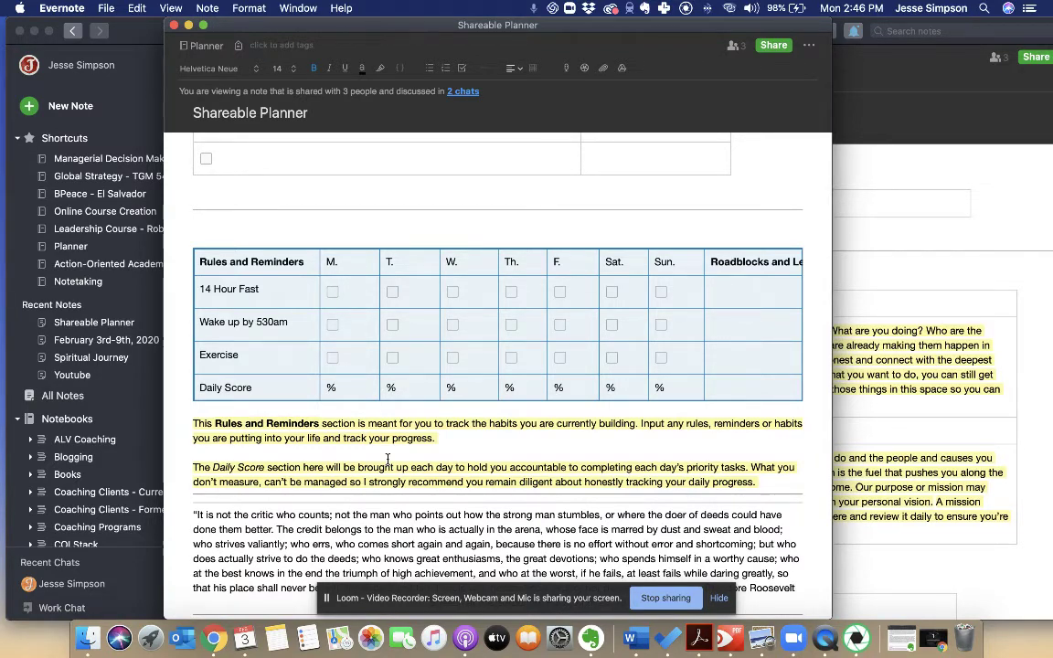
{"action": "scroll", "coordinate": [388, 460], "scroll_direction": "down", "scroll_amount": 3}
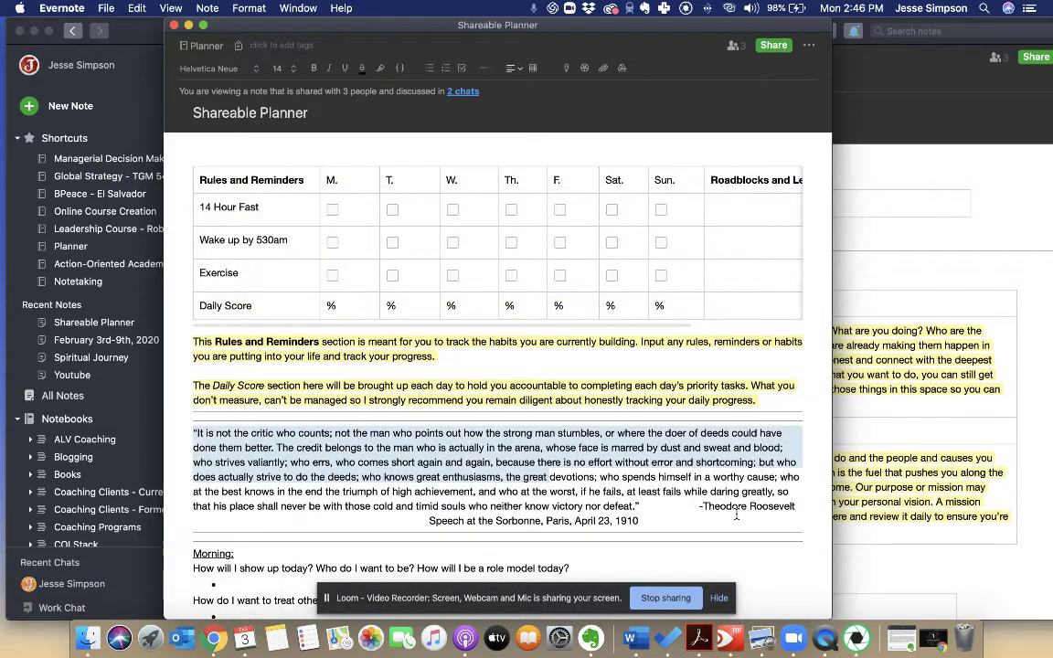
{"action": "left_click_drag", "start_coordinate": [638, 521], "coordinate": [206, 434]}
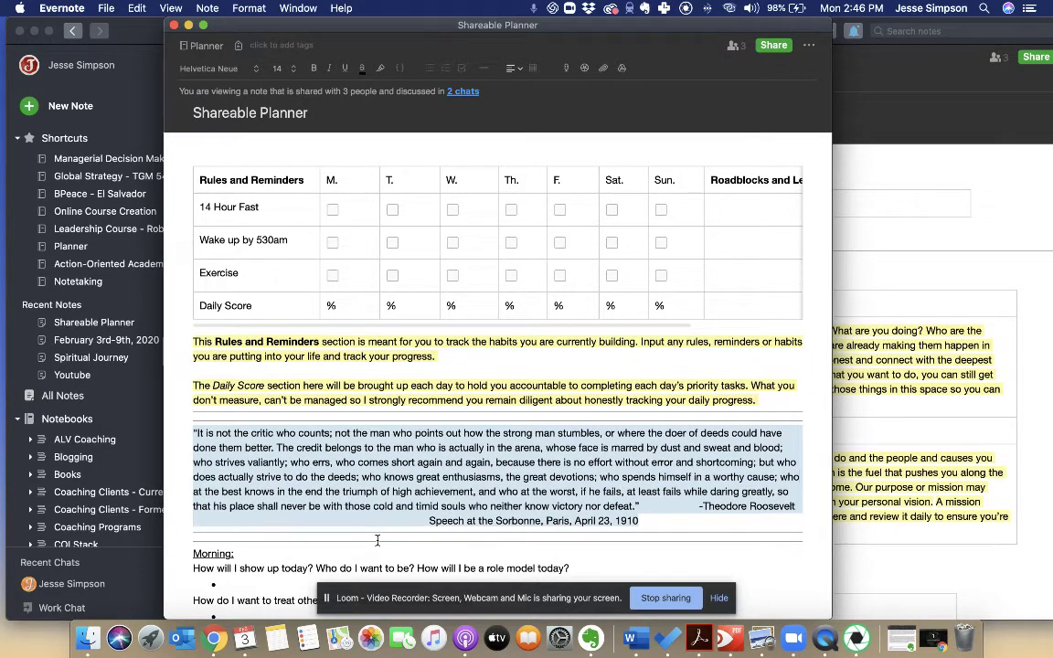
- Show the Morning section below the quote and select its questions to point them out, including how to show up today
{"action": "scroll", "coordinate": [376, 540], "scroll_direction": "down", "scroll_amount": 5}
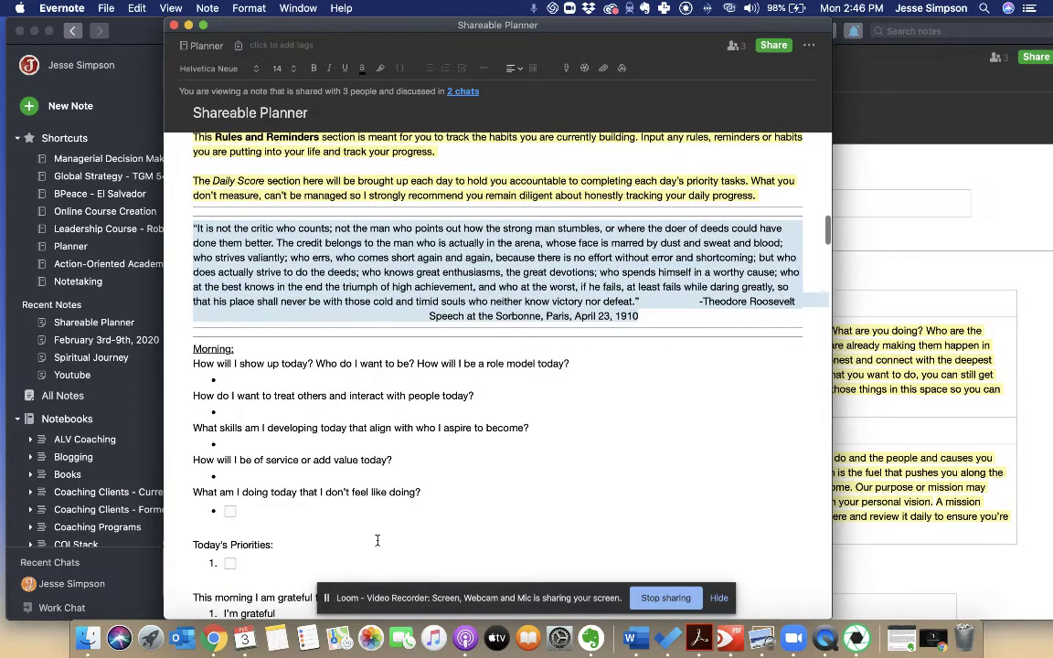
{"action": "scroll", "coordinate": [376, 540], "scroll_direction": "down", "scroll_amount": 2}
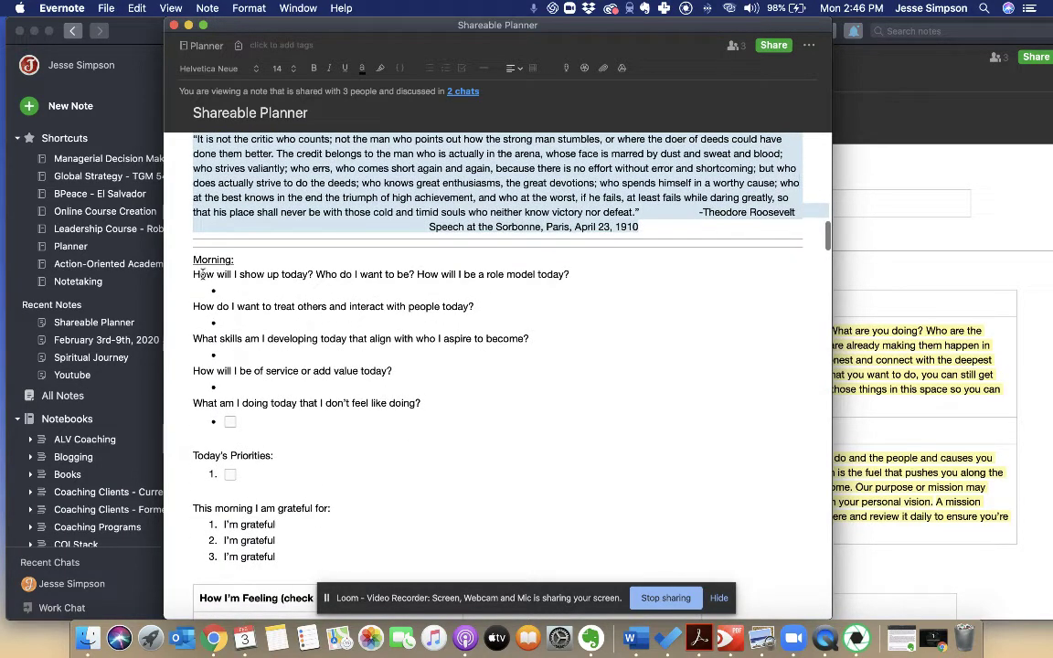
{"action": "left_click_drag", "start_coordinate": [194, 248], "coordinate": [425, 404]}
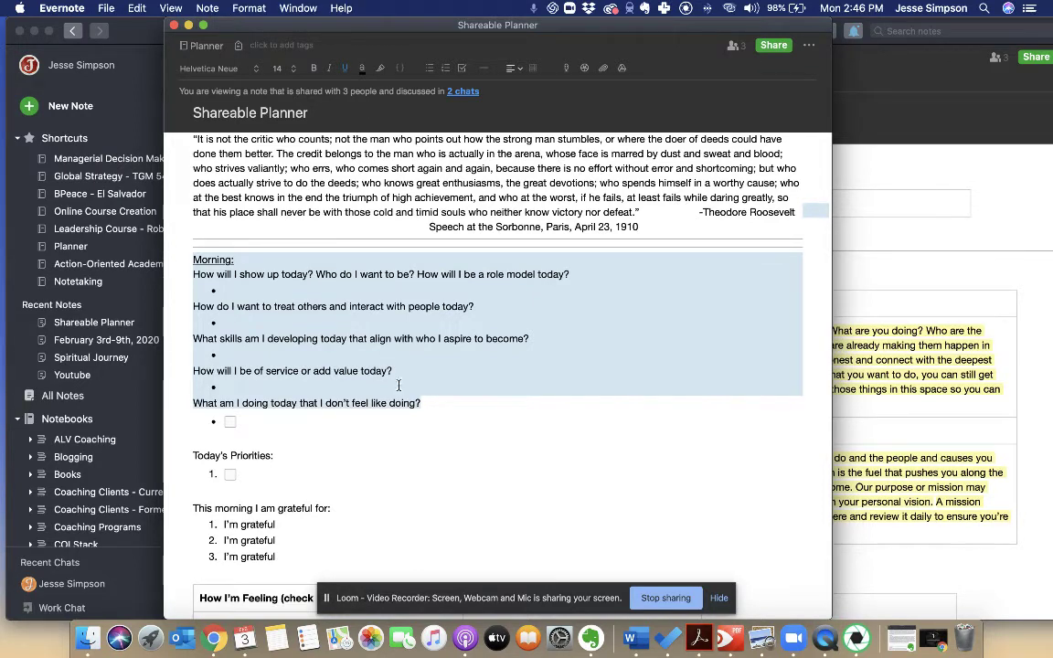
{"action": "left_click", "coordinate": [311, 340]}
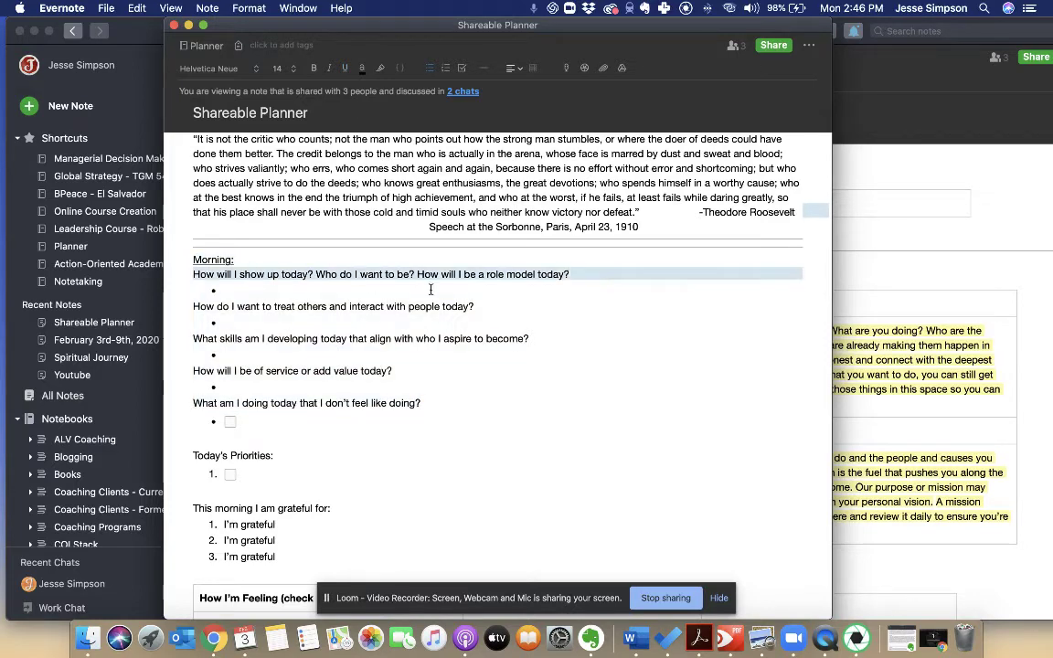
{"action": "left_click", "coordinate": [555, 306]}
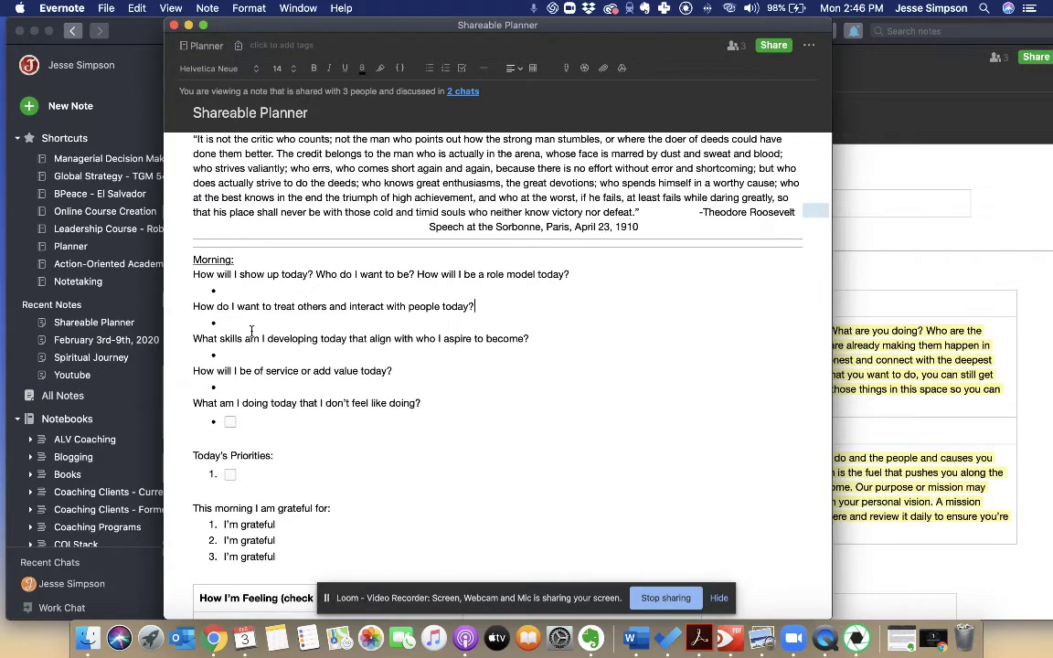
- Show the Today's Priorities section, and select the "This morning I am grateful for" list to point it out
{"action": "scroll", "coordinate": [252, 331], "scroll_direction": "down", "scroll_amount": 3}
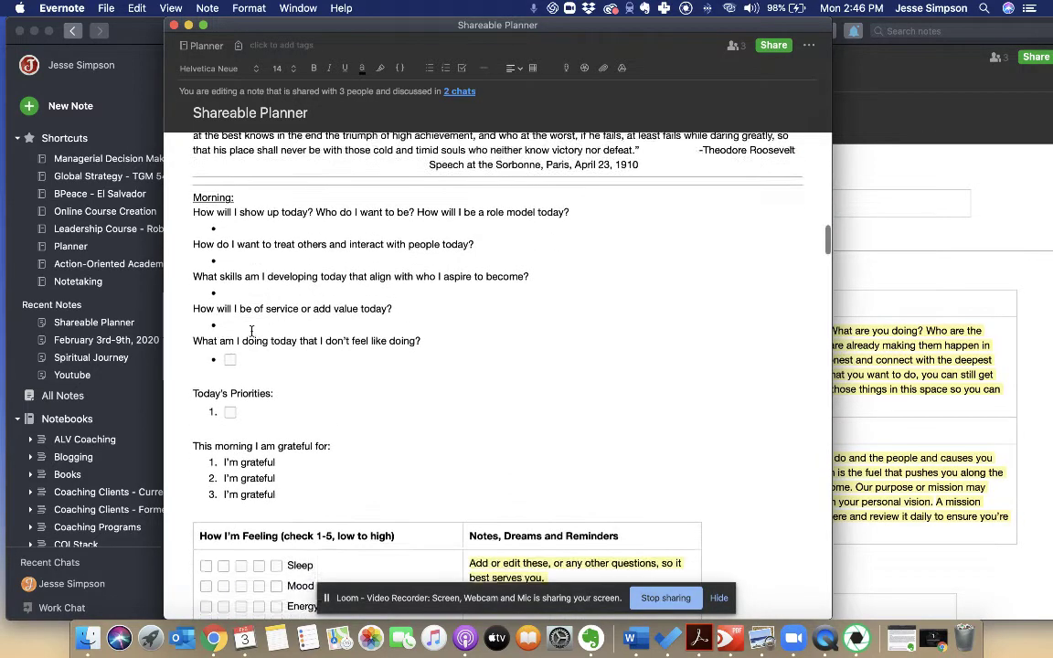
{"action": "scroll", "coordinate": [372, 358], "scroll_direction": "down", "scroll_amount": 2}
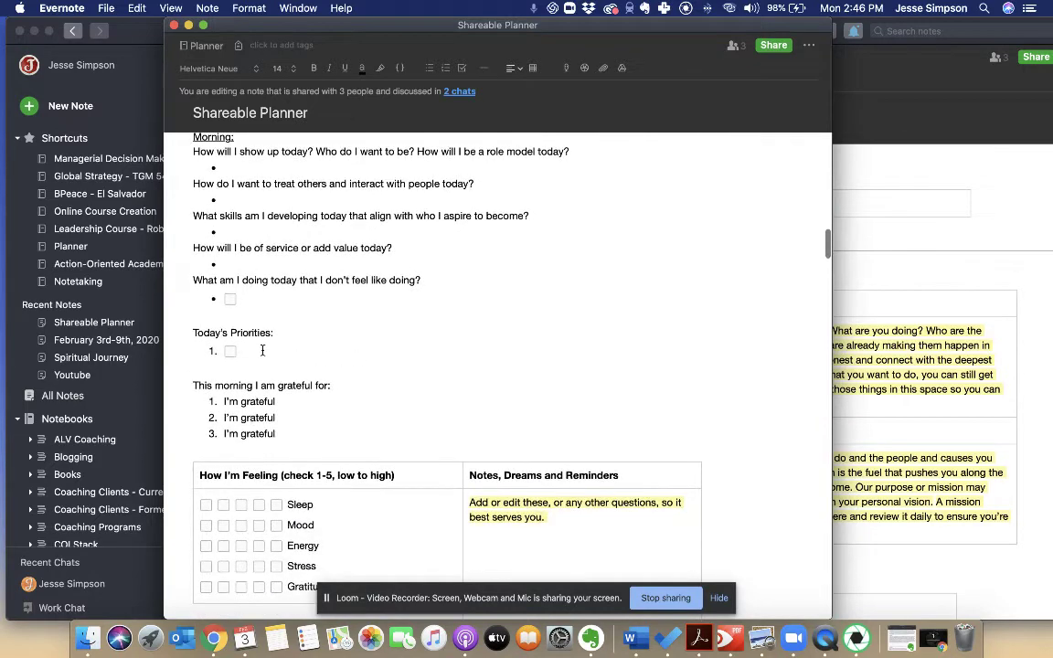
{"action": "scroll", "coordinate": [265, 349], "scroll_direction": "down", "scroll_amount": 2}
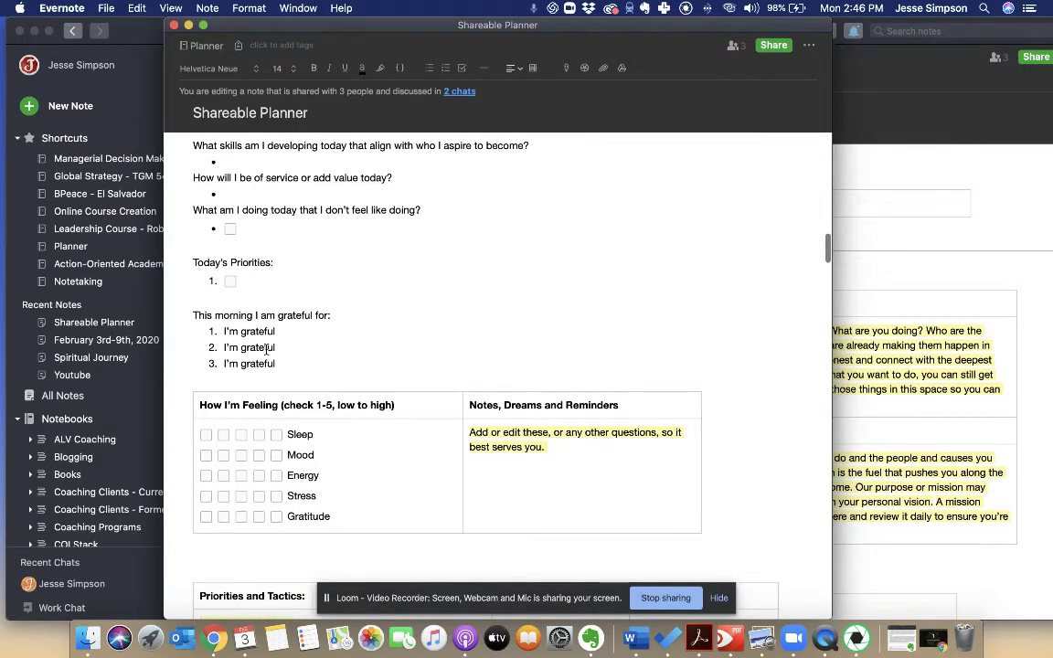
{"action": "scroll", "coordinate": [296, 313], "scroll_direction": "down", "scroll_amount": 2}
{"action": "scroll", "coordinate": [296, 313], "scroll_direction": "down", "scroll_amount": 3}
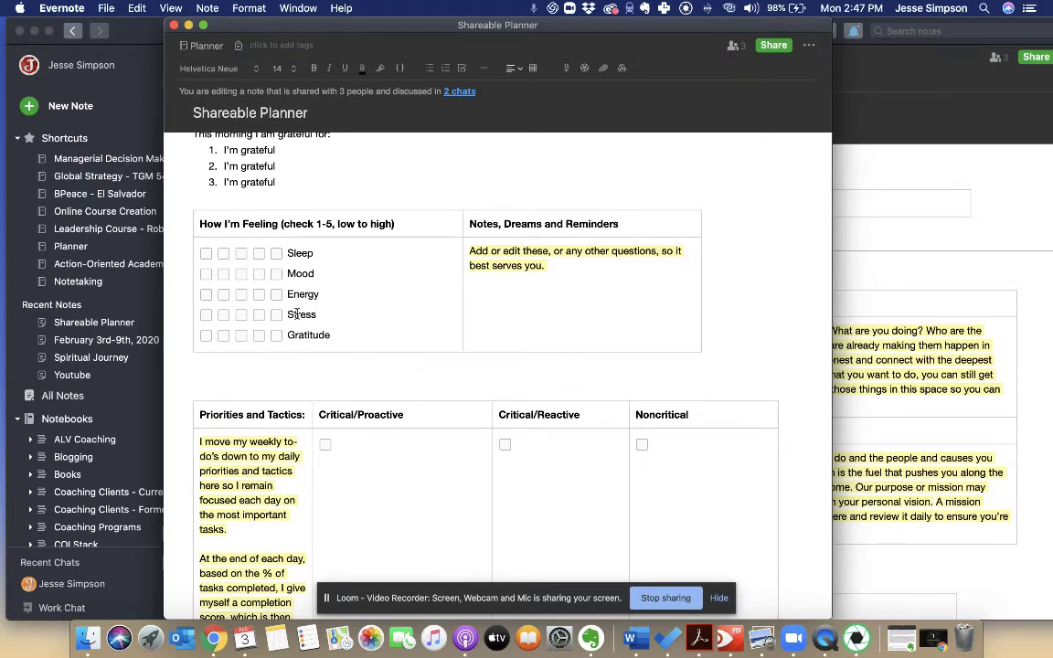
{"action": "scroll", "coordinate": [297, 314], "scroll_direction": "down", "scroll_amount": 1}
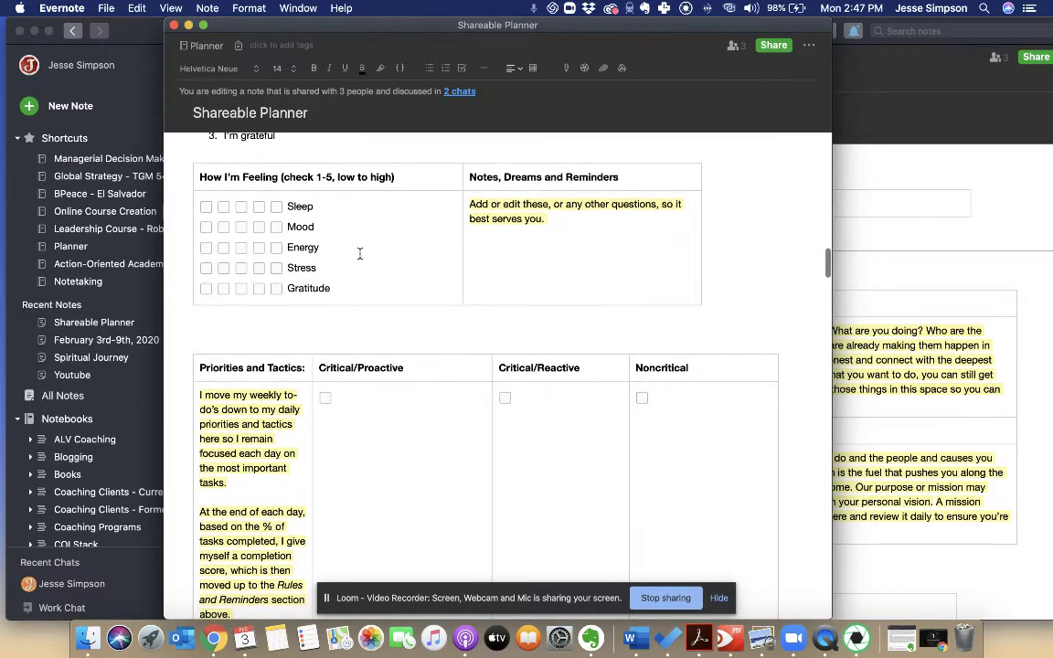
{"action": "scroll", "coordinate": [329, 229], "scroll_direction": "up", "scroll_amount": 1}
{"action": "left_click_drag", "start_coordinate": [276, 187], "coordinate": [308, 190]}
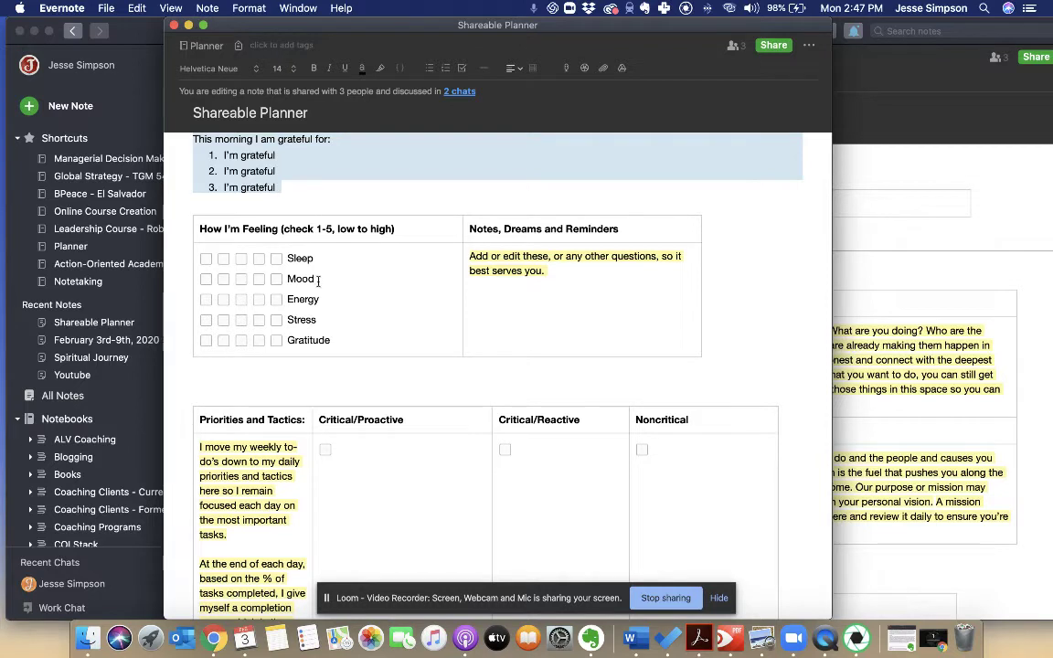
- Select the Sleep to Gratitude rating rows in the How I'm Feeling table to point them out, and remove the stray dash after Sleep
{"action": "left_click_drag", "start_coordinate": [360, 334], "coordinate": [203, 263]}
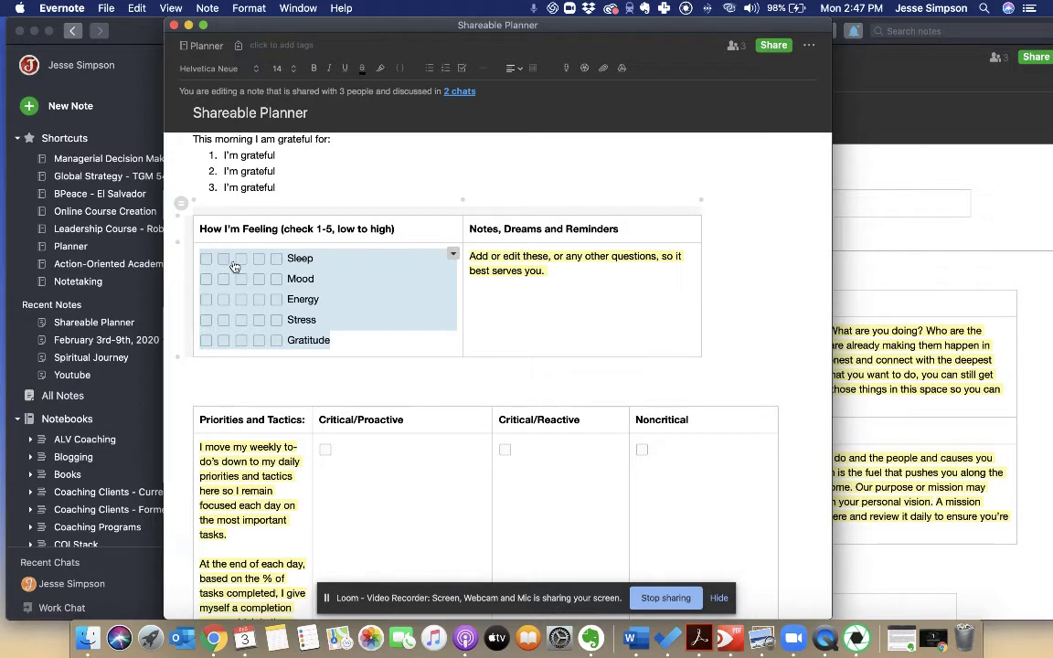
{"action": "left_click", "coordinate": [319, 258]}
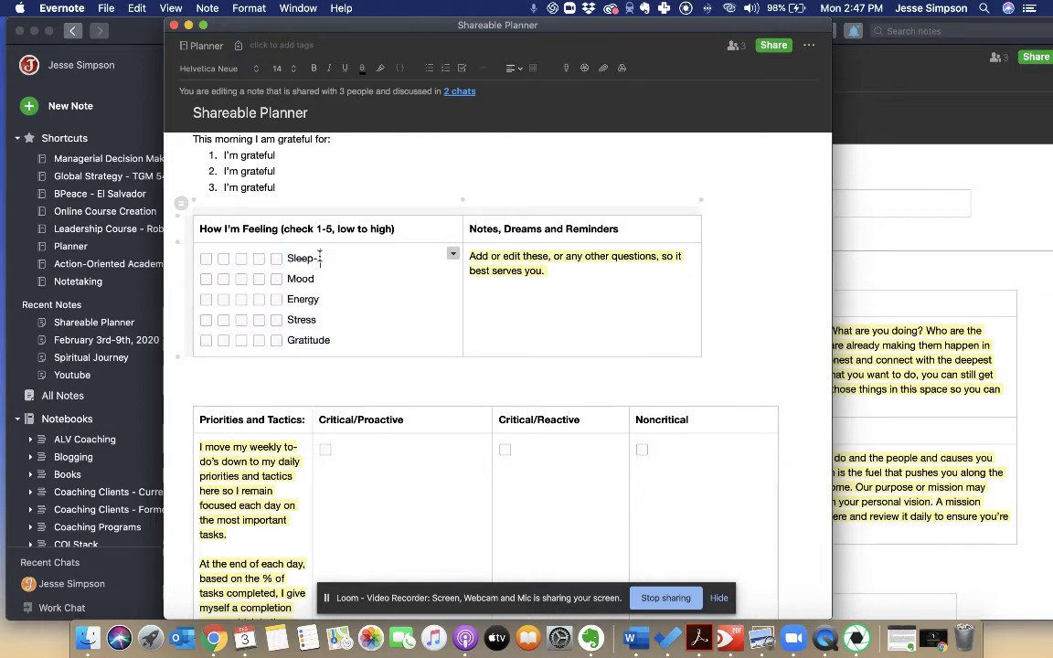
{"action": "key", "text": "BackSpace"}
{"action": "scroll", "coordinate": [340, 350], "scroll_direction": "down", "scroll_amount": 2}
{"action": "left_click_drag", "start_coordinate": [353, 270], "coordinate": [199, 206]}
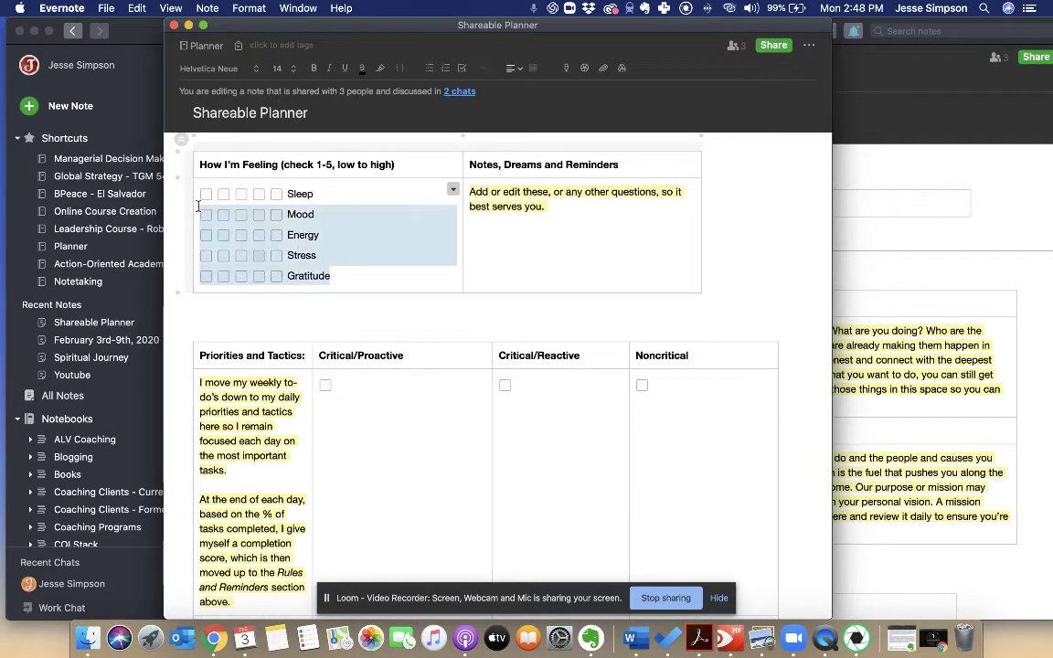
- Show the Priorities and Tactics table, and select its Critical/Proactive and Critical/Reactive headings to point them out
{"action": "scroll", "coordinate": [364, 317], "scroll_direction": "down", "scroll_amount": 3}
{"action": "scroll", "coordinate": [353, 306], "scroll_direction": "down", "scroll_amount": 2}
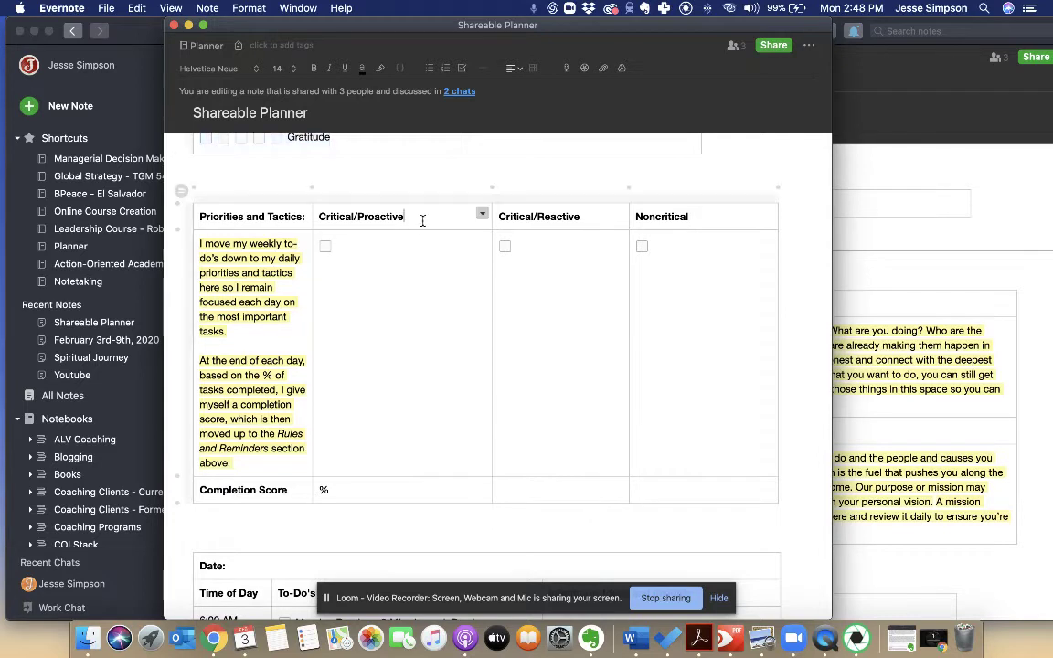
{"action": "left_click_drag", "start_coordinate": [423, 218], "coordinate": [291, 218]}
{"action": "left_click_drag", "start_coordinate": [578, 220], "coordinate": [536, 218]}
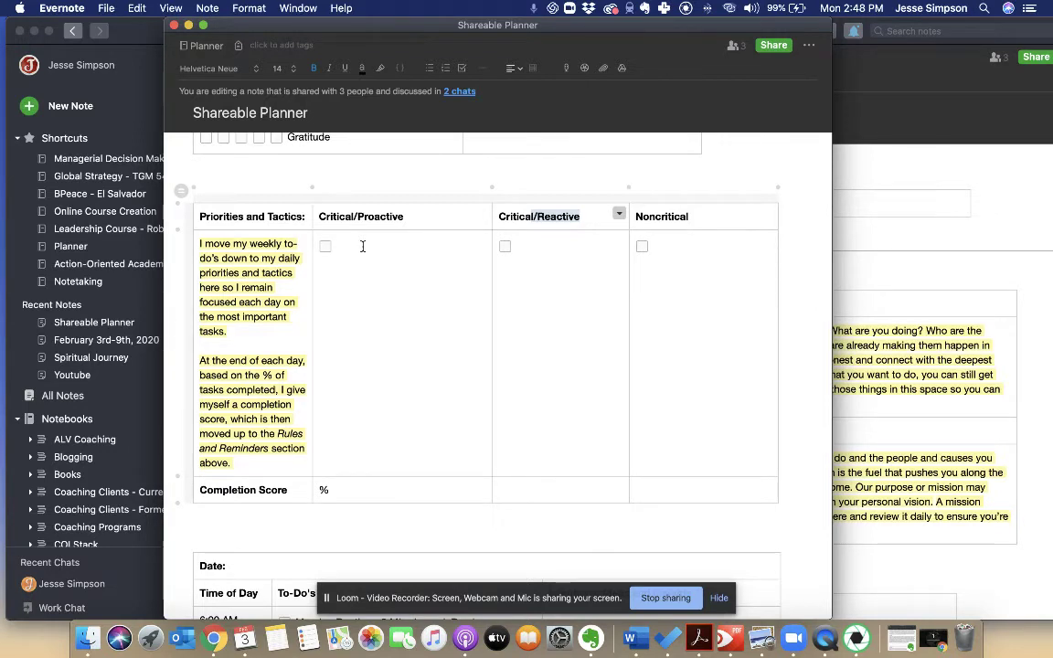
{"action": "left_click", "coordinate": [540, 250]}
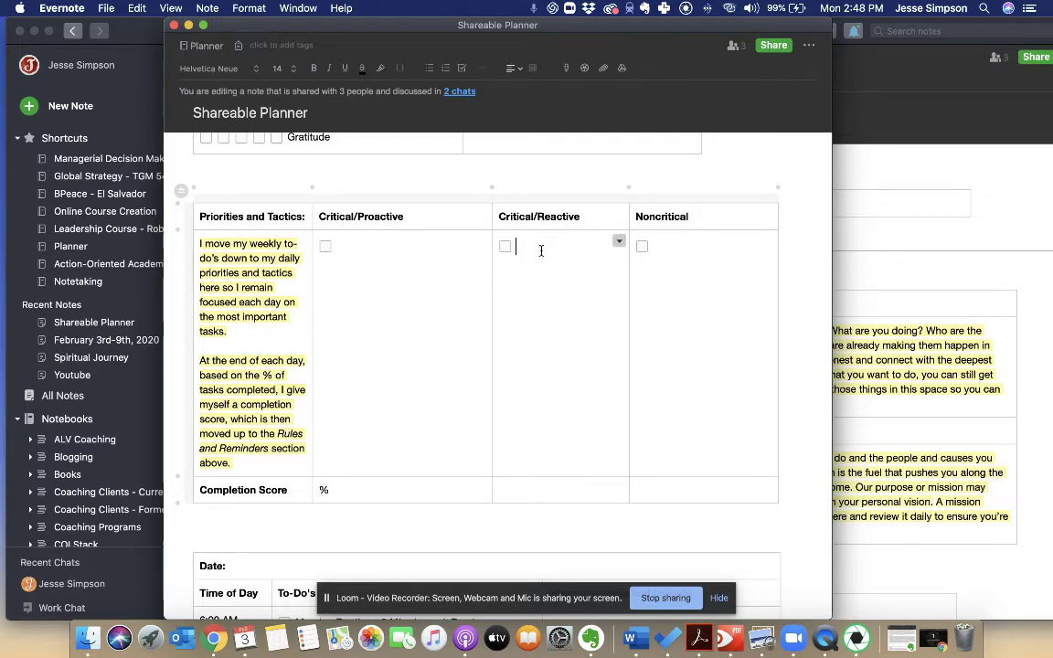
- Select the two critical task columns in the Priorities and Tactics table, and the Completion Score cells below, to point them out
{"action": "scroll", "coordinate": [540, 249], "scroll_direction": "down", "scroll_amount": 3}
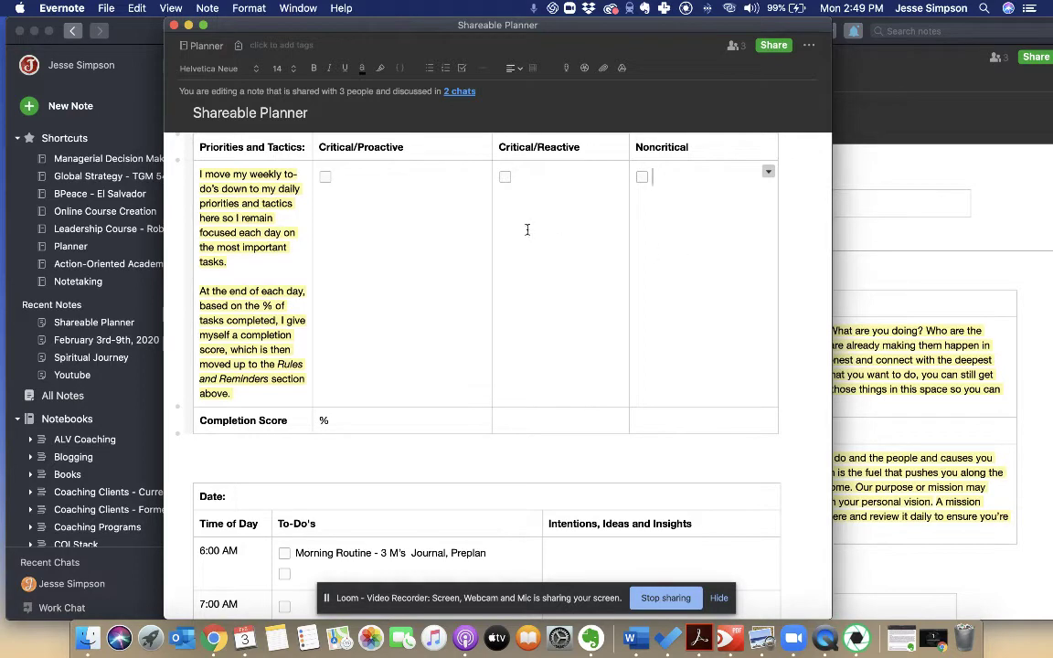
{"action": "left_click_drag", "start_coordinate": [345, 178], "coordinate": [564, 160]}
{"action": "scroll", "coordinate": [568, 162], "scroll_direction": "down", "scroll_amount": 2}
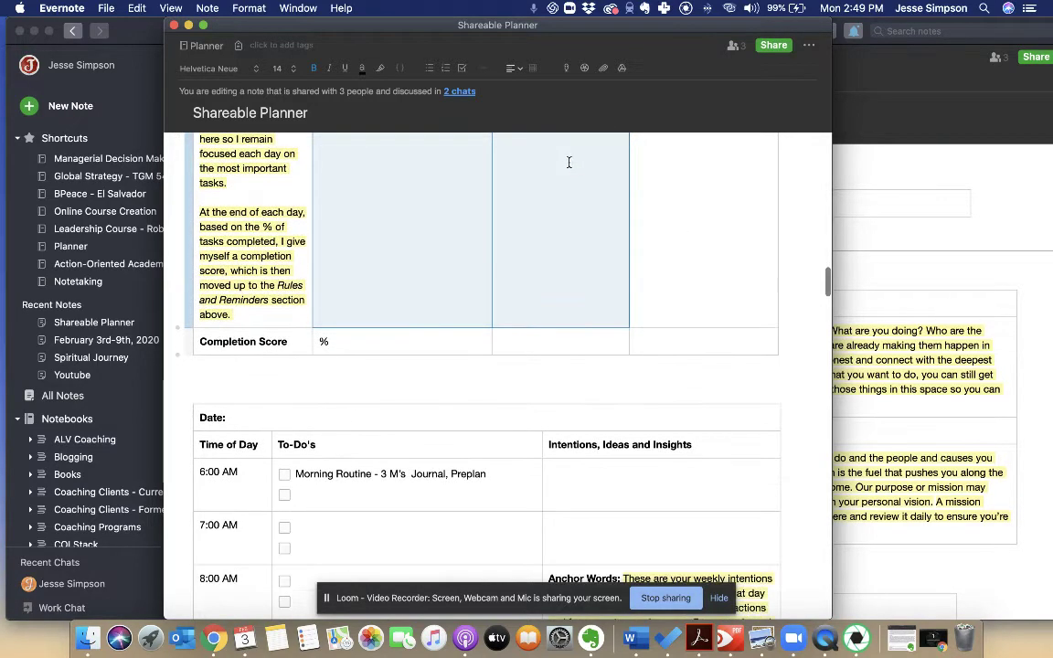
{"action": "left_click_drag", "start_coordinate": [202, 342], "coordinate": [341, 346]}
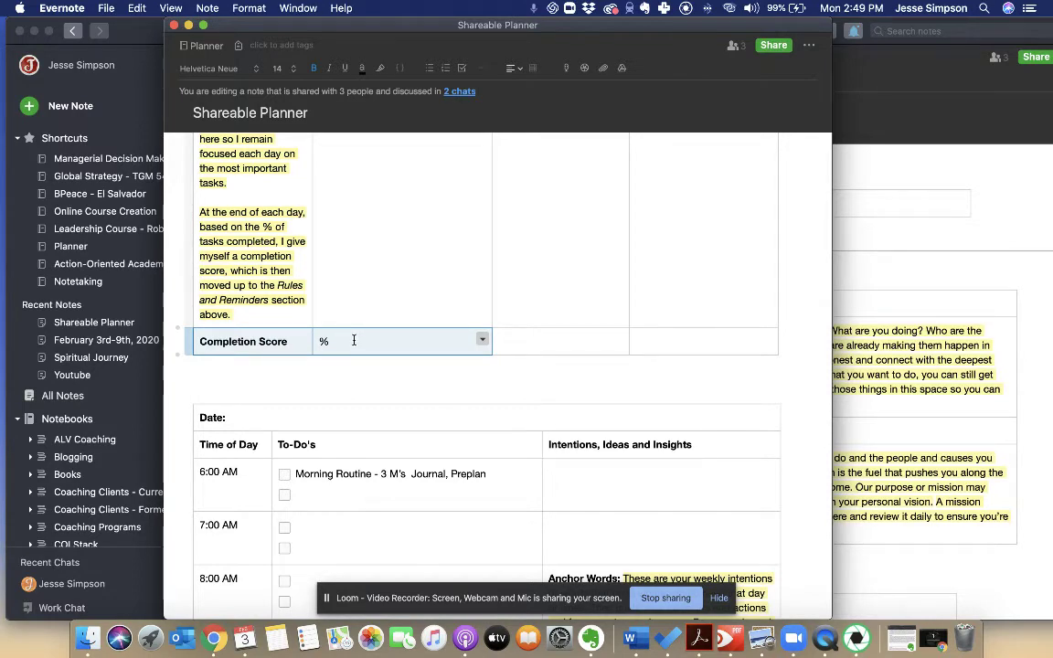
- Enter four sample checkbox tasks named 1, 2, 3 and 4 in the Critical/Proactive column
{"action": "scroll", "coordinate": [357, 343], "scroll_direction": "up", "scroll_amount": 4}
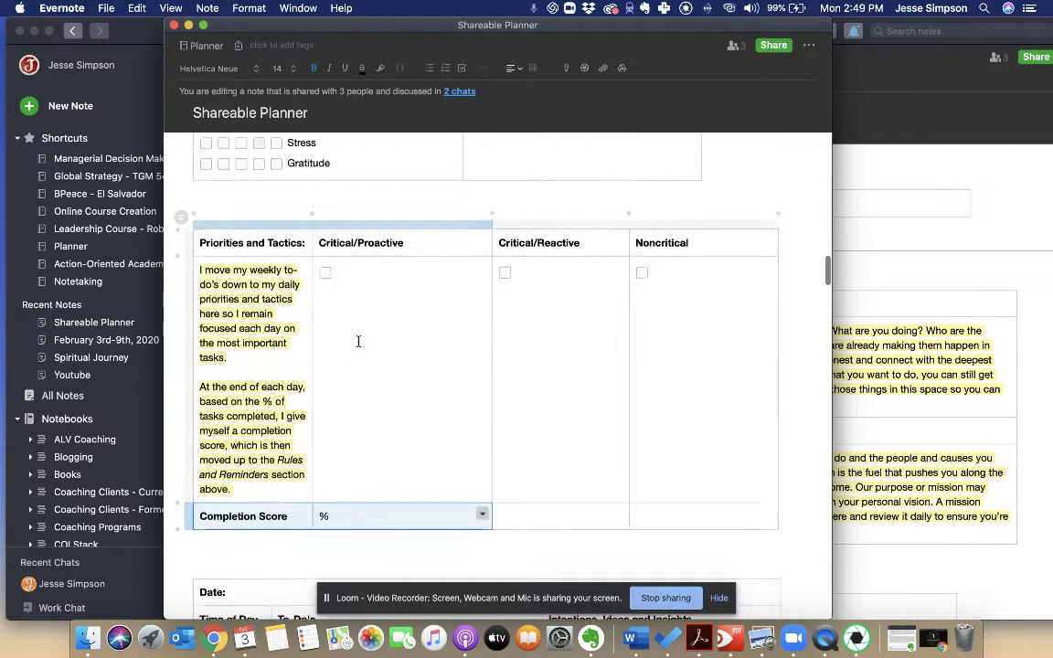
{"action": "left_click", "coordinate": [360, 308]}
{"action": "type", "text": "1"}
{"action": "key", "text": "Return"}
{"action": "type", "text": "2"}
{"action": "key", "text": "Return"}
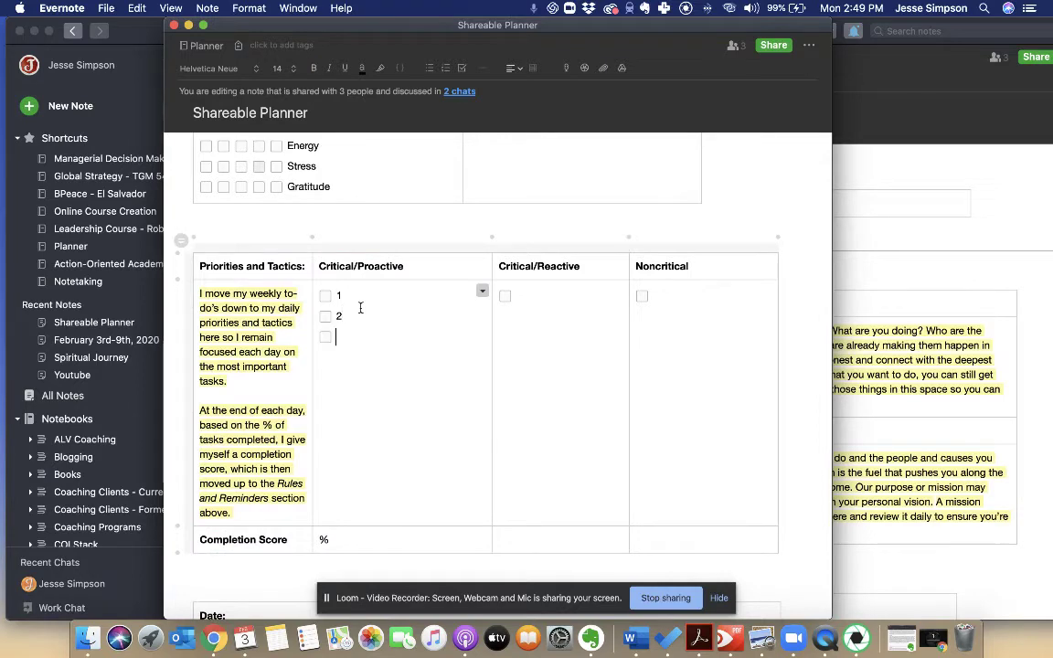
{"action": "type", "text": "3"}
{"action": "key", "text": "Return"}
{"action": "type", "text": "4"}
- Tick sample tasks 1, 2 and 3 in the Critical/Proactive column as completed
{"action": "scroll", "coordinate": [304, 318], "scroll_direction": "down", "scroll_amount": 2}
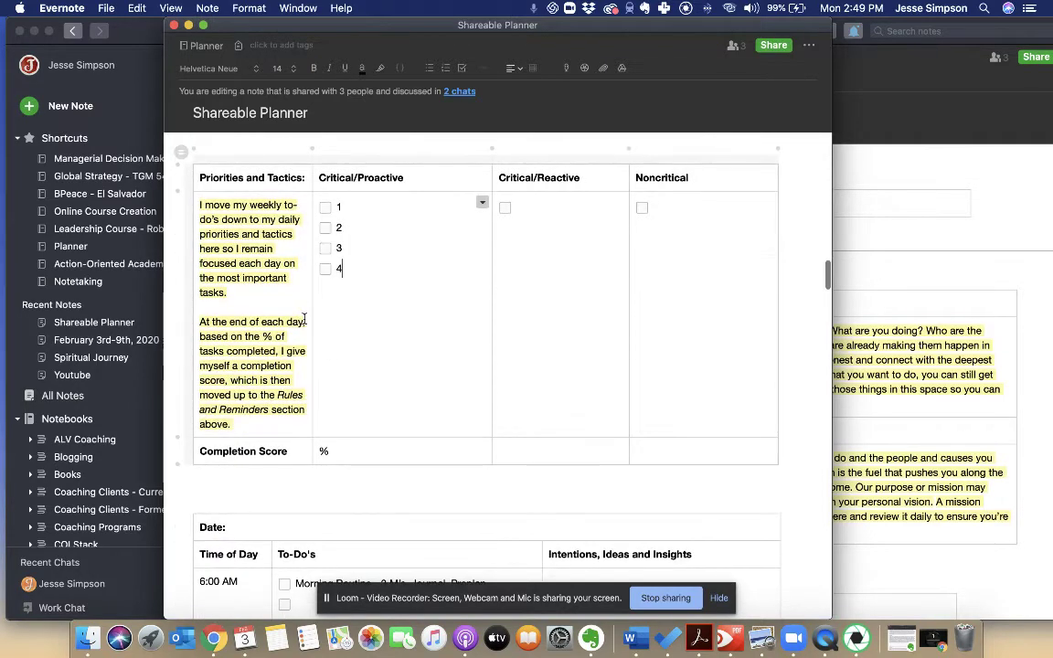
{"action": "left_click", "coordinate": [325, 209]}
{"action": "left_click", "coordinate": [326, 227]}
{"action": "left_click", "coordinate": [325, 248]}
- Enter 75 after the percent sign in the Critical/Proactive column's Completion Score cell
{"action": "left_click", "coordinate": [704, 212]}
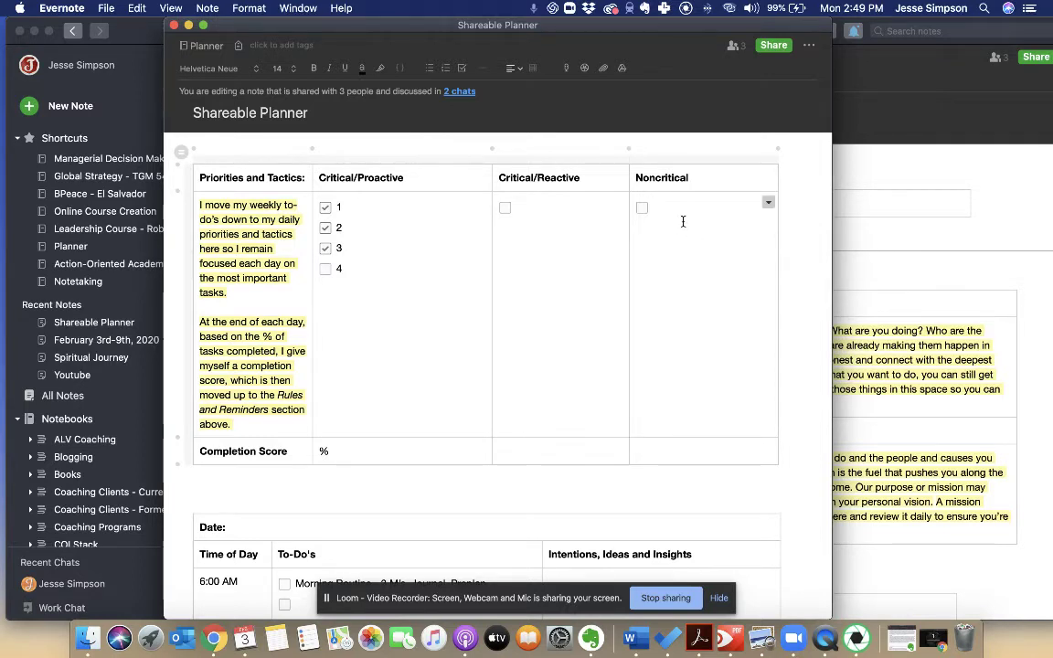
{"action": "left_click", "coordinate": [368, 454]}
{"action": "type", "text": "75"}
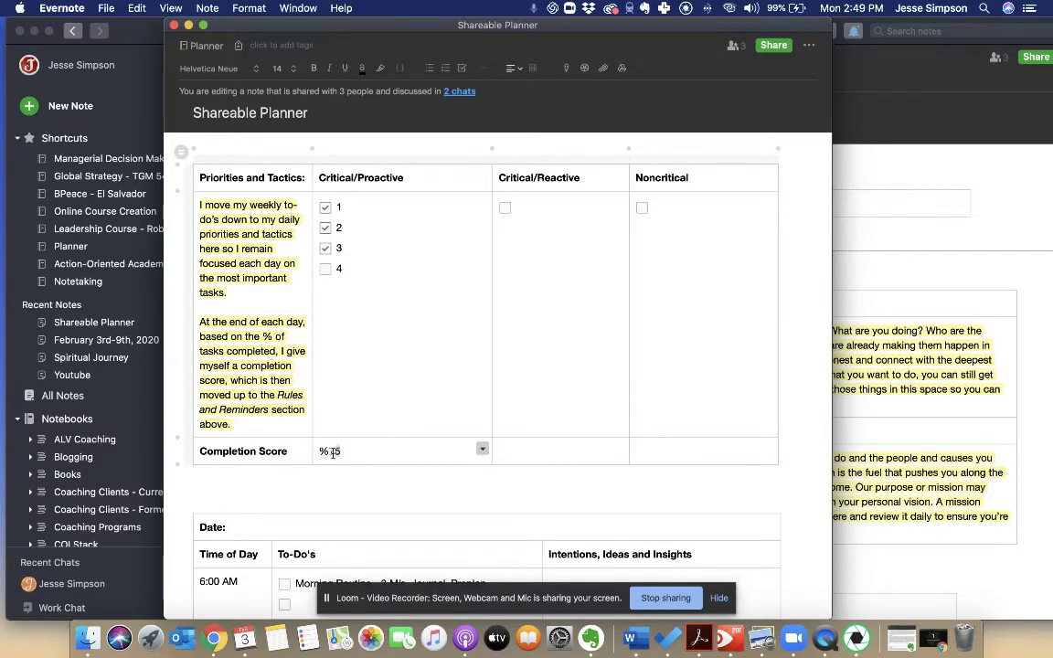
- Enter 75 as Monday's Daily Score in the Rules and Reminders table
{"action": "scroll", "coordinate": [326, 446], "scroll_direction": "up", "scroll_amount": 10}
{"action": "scroll", "coordinate": [328, 454], "scroll_direction": "up", "scroll_amount": 3}
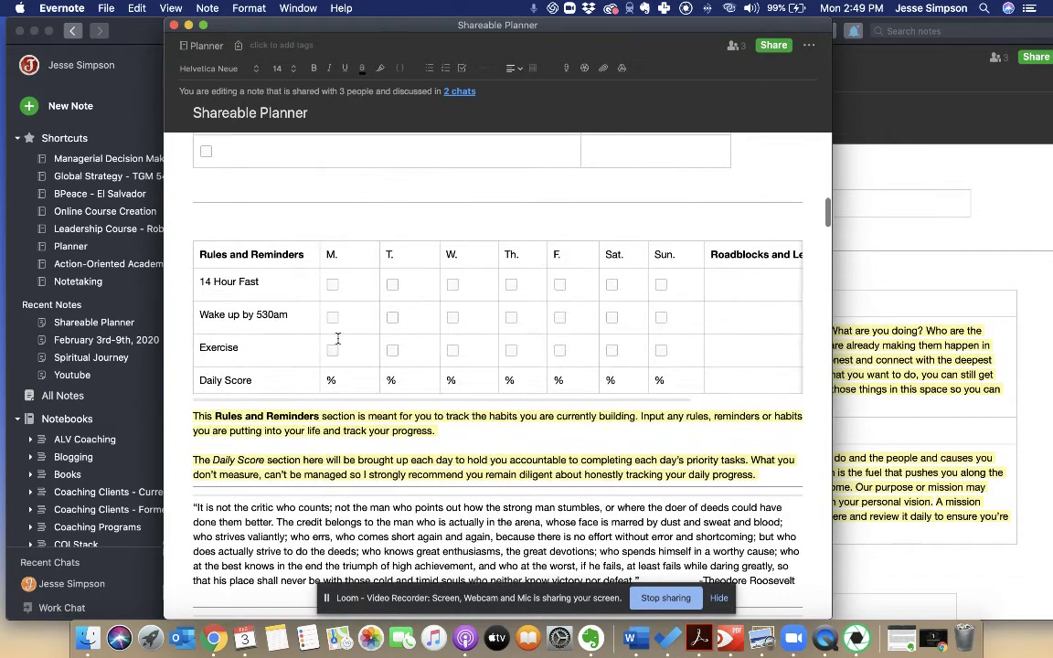
{"action": "left_click", "coordinate": [351, 378]}
{"action": "type", "text": "75"}
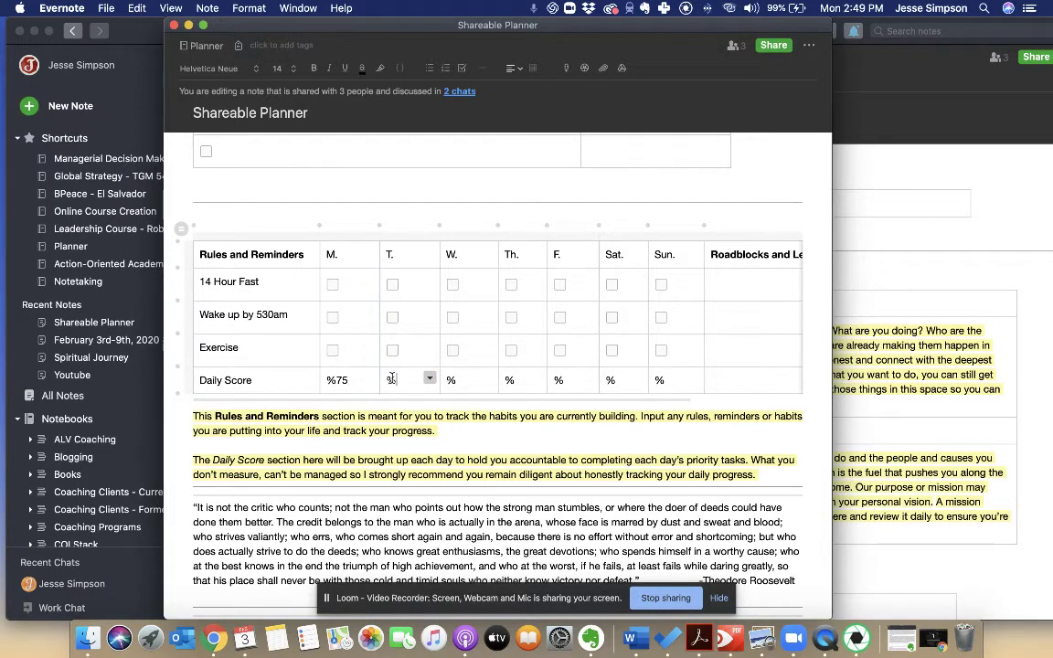
- Select the Tuesday to Sunday Daily Score cells to point them out, and remove the 75 from Monday's score
{"action": "left_click_drag", "start_coordinate": [424, 377], "coordinate": [678, 380]}
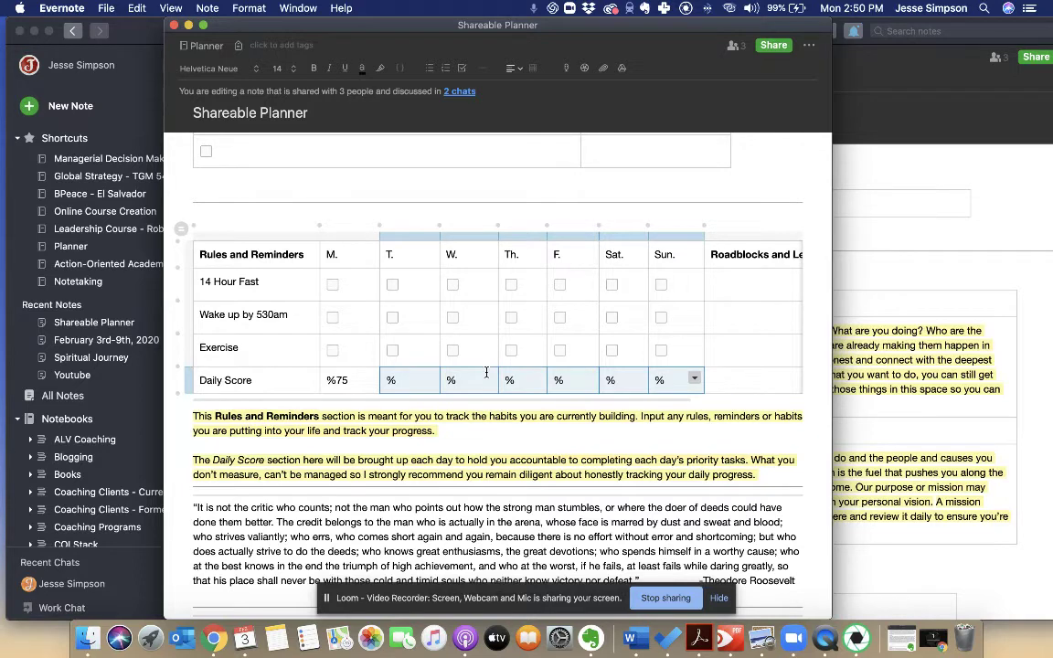
{"action": "left_click", "coordinate": [354, 380]}
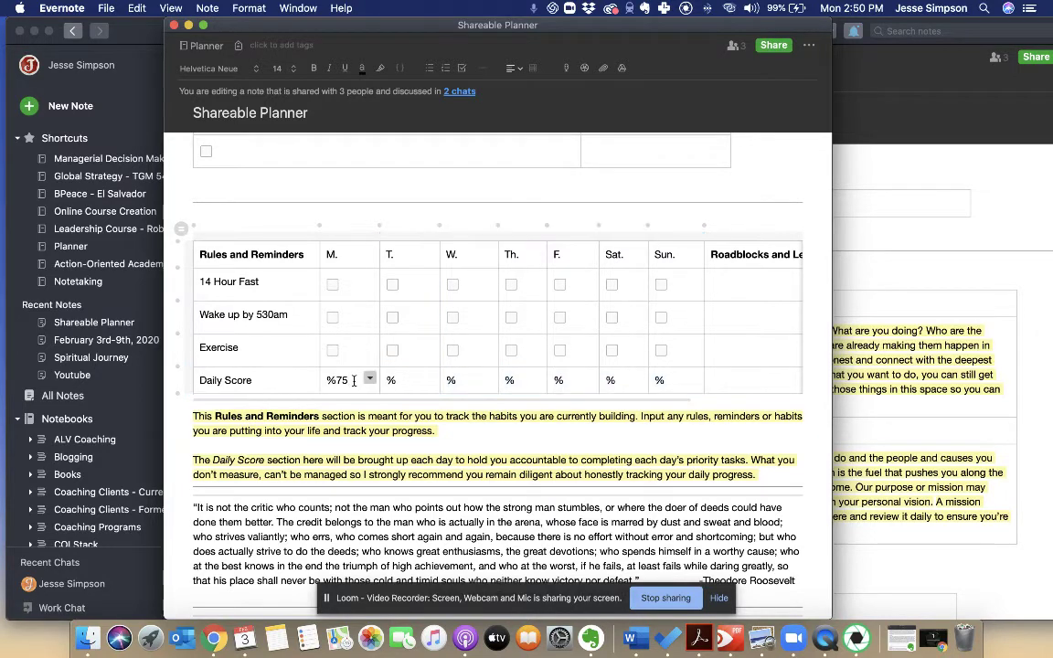
{"action": "key", "text": "BackSpace"}
{"action": "key", "text": "BackSpace"}
- Delete the four sample tasks from the Critical/Proactive column, leaving a single empty checkbox
{"action": "scroll", "coordinate": [354, 380], "scroll_direction": "down", "scroll_amount": 10}
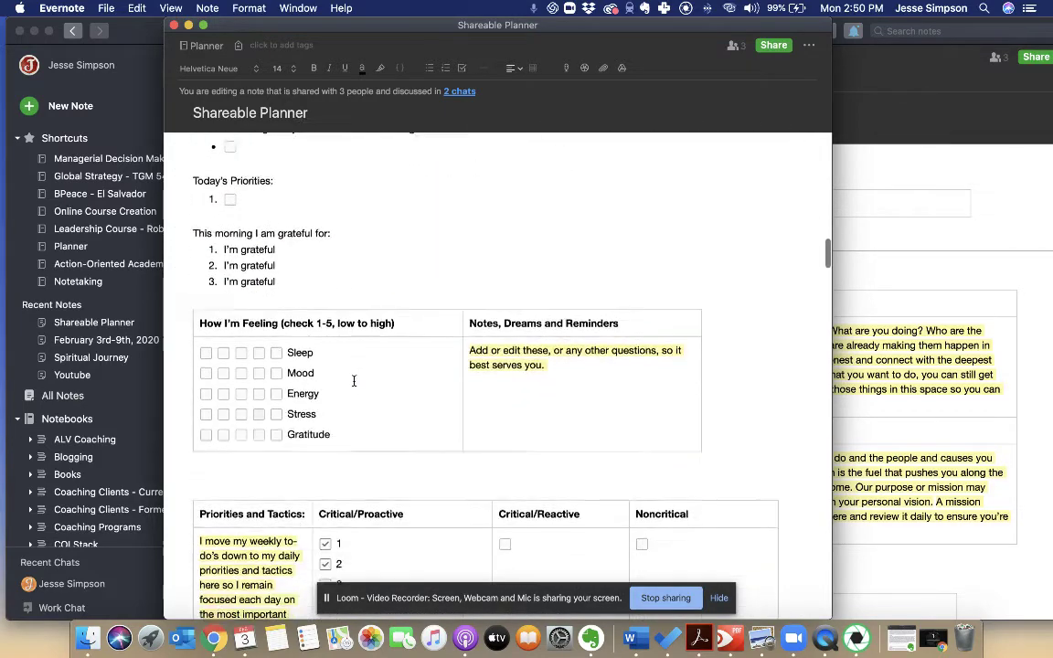
{"action": "scroll", "coordinate": [353, 381], "scroll_direction": "down", "scroll_amount": 4}
{"action": "left_click_drag", "start_coordinate": [359, 449], "coordinate": [333, 411]}
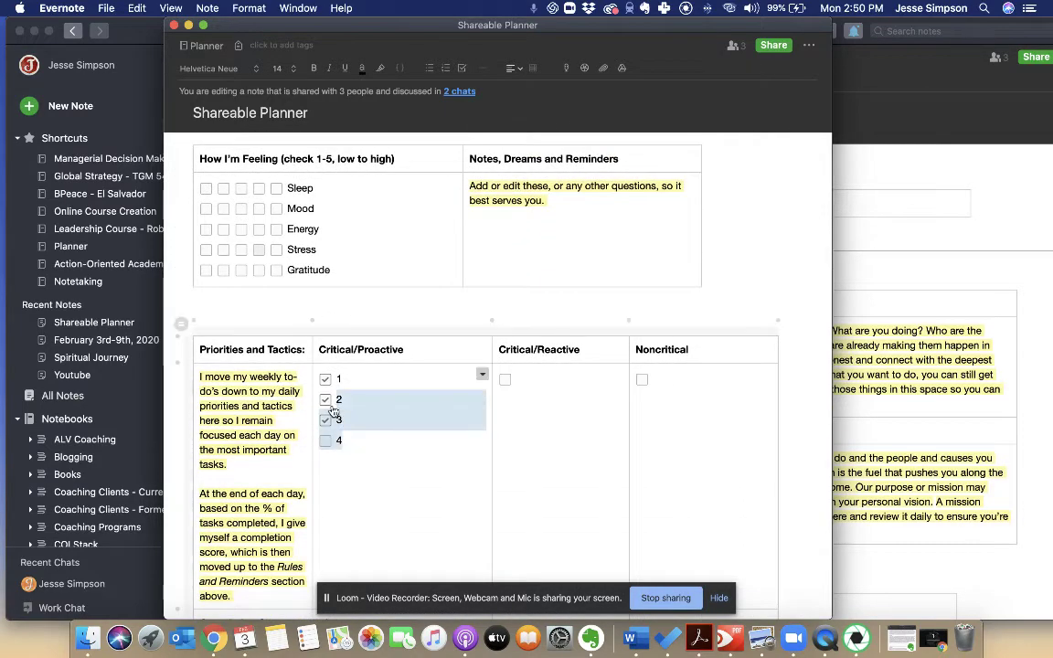
{"action": "key", "text": "BackSpace"}
{"action": "key", "text": "BackSpace"}
{"action": "key", "text": "BackSpace"}
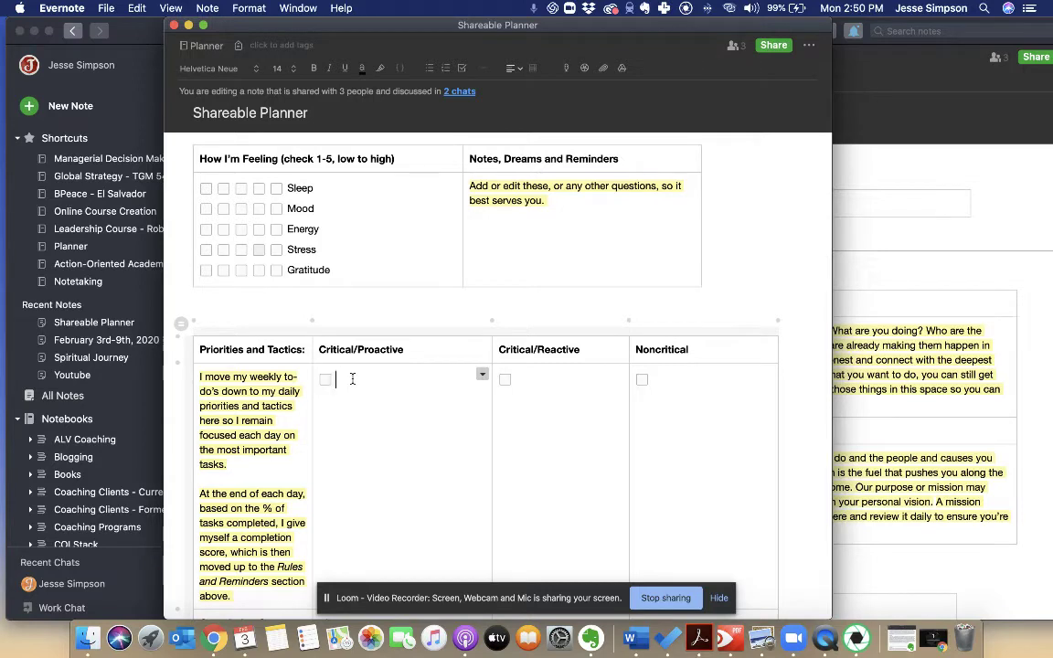
{"action": "scroll", "coordinate": [352, 379], "scroll_direction": "down", "scroll_amount": 8}
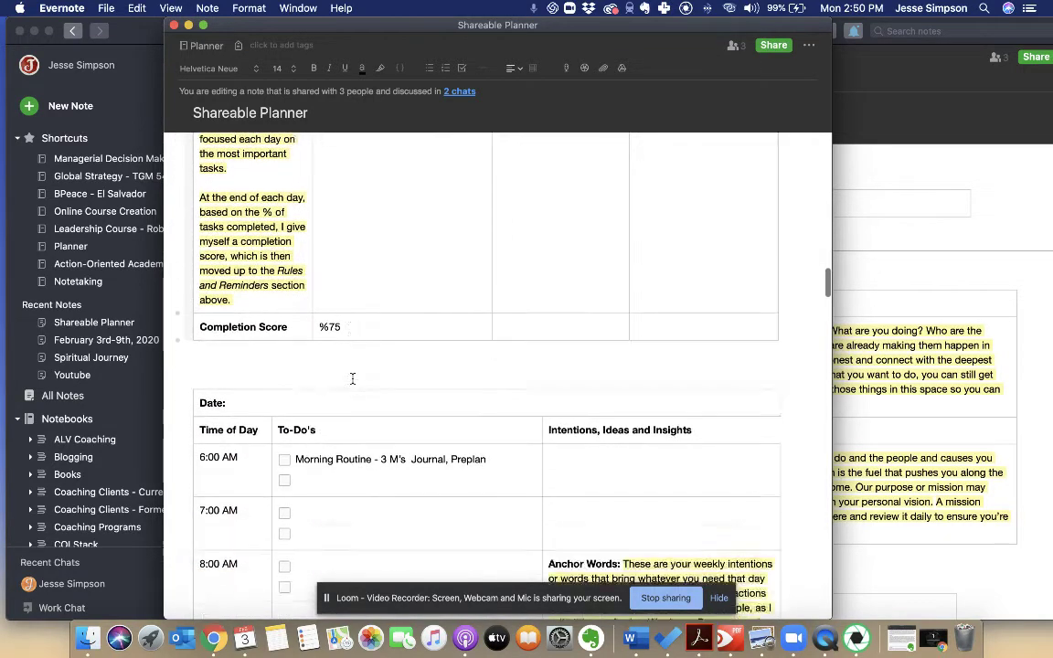
{"action": "scroll", "coordinate": [352, 379], "scroll_direction": "up", "scroll_amount": 4}
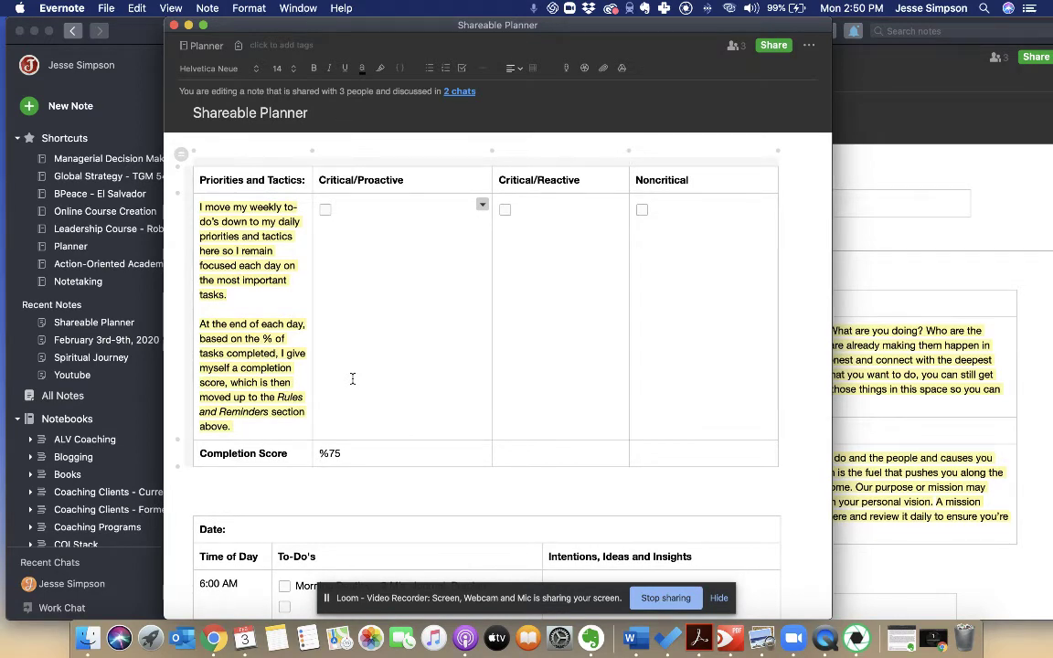
{"action": "scroll", "coordinate": [347, 366], "scroll_direction": "up", "scroll_amount": 6}
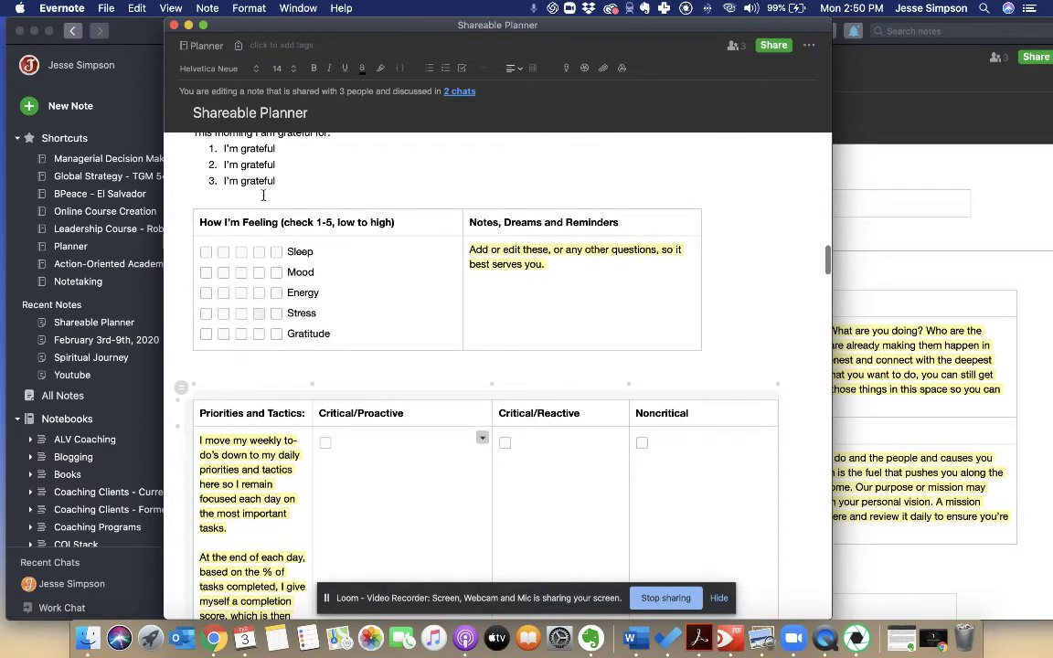
- Select the Priorities and Tactics and Critical/Proactive cells to point them out, and review the feeling ratings above them
{"action": "scroll", "coordinate": [319, 319], "scroll_direction": "down", "scroll_amount": 2}
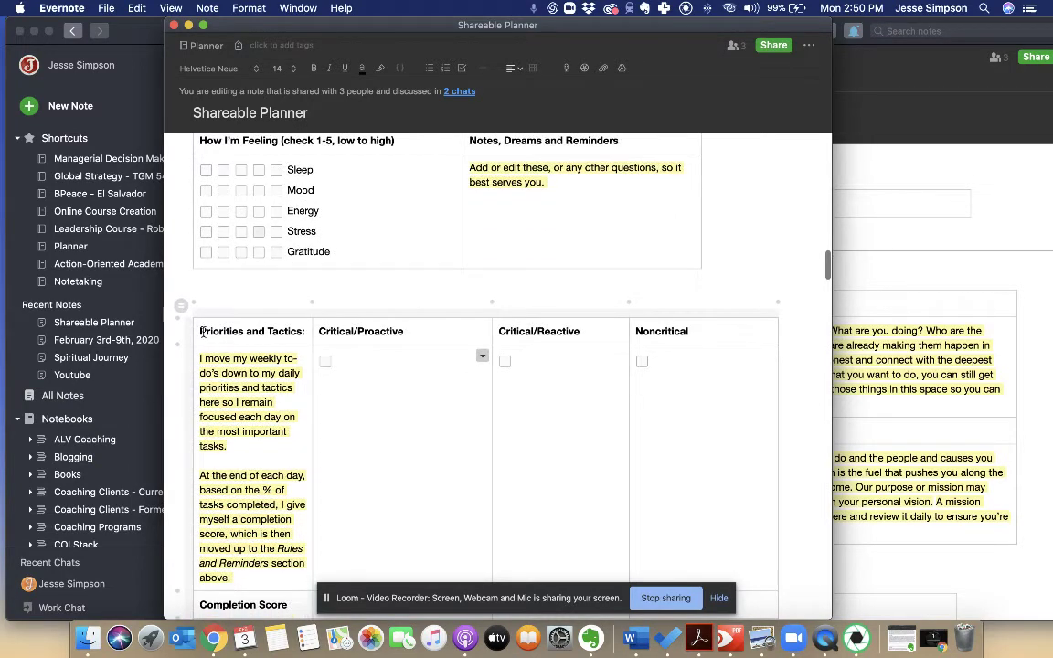
{"action": "left_click_drag", "start_coordinate": [318, 319], "coordinate": [426, 373]}
{"action": "scroll", "coordinate": [425, 374], "scroll_direction": "down", "scroll_amount": 2}
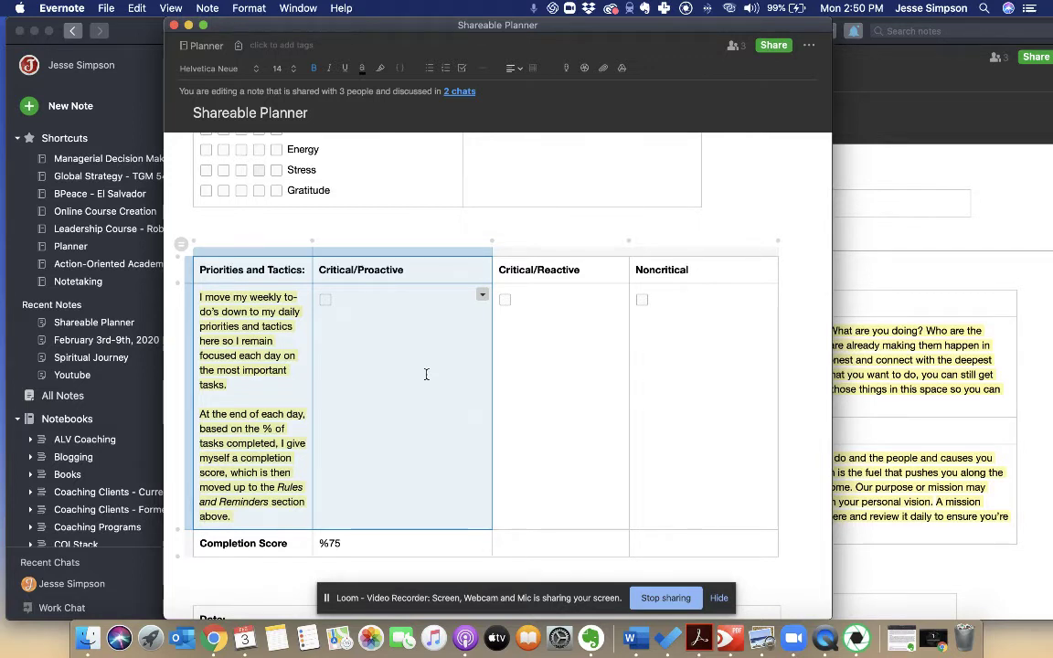
{"action": "left_click", "coordinate": [398, 333]}
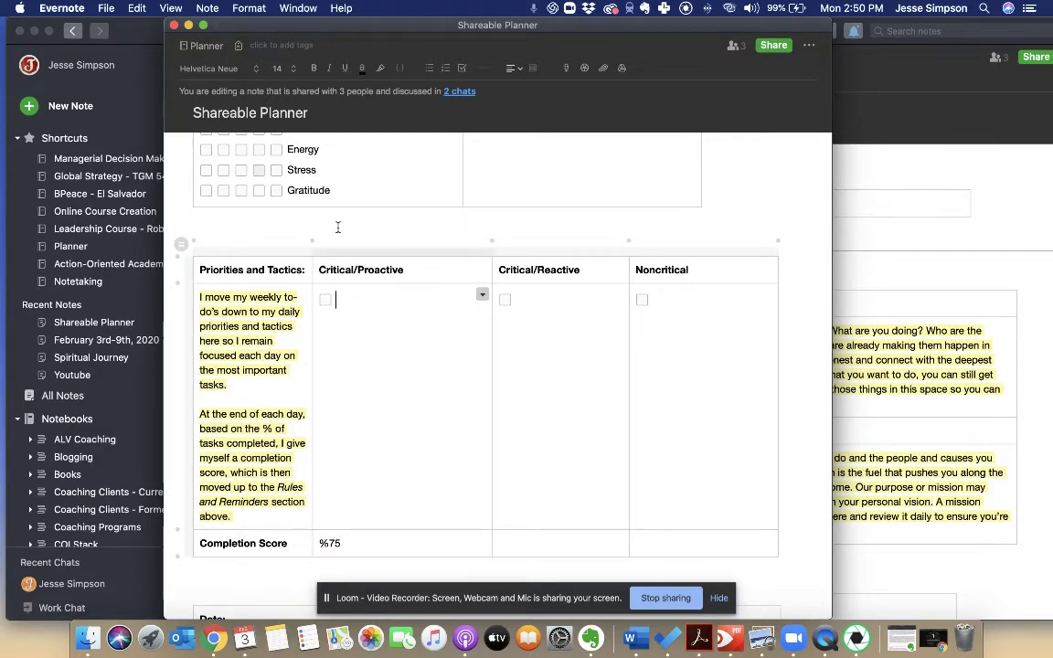
{"action": "scroll", "coordinate": [357, 204], "scroll_direction": "up", "scroll_amount": 2}
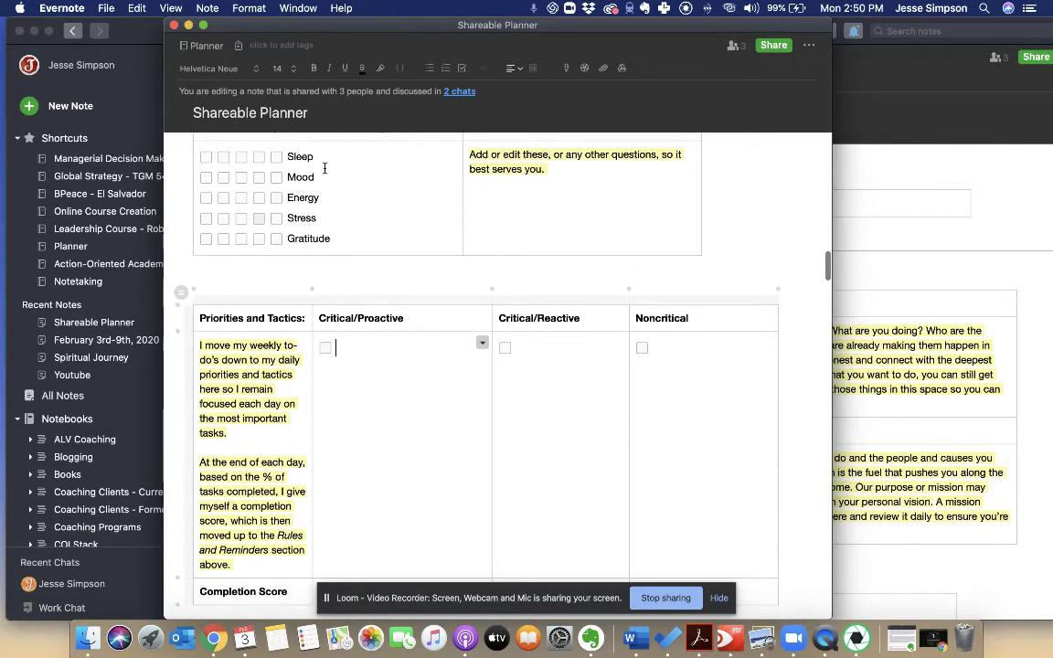
{"action": "scroll", "coordinate": [322, 169], "scroll_direction": "up", "scroll_amount": 1}
{"action": "scroll", "coordinate": [379, 293], "scroll_direction": "down", "scroll_amount": 3}
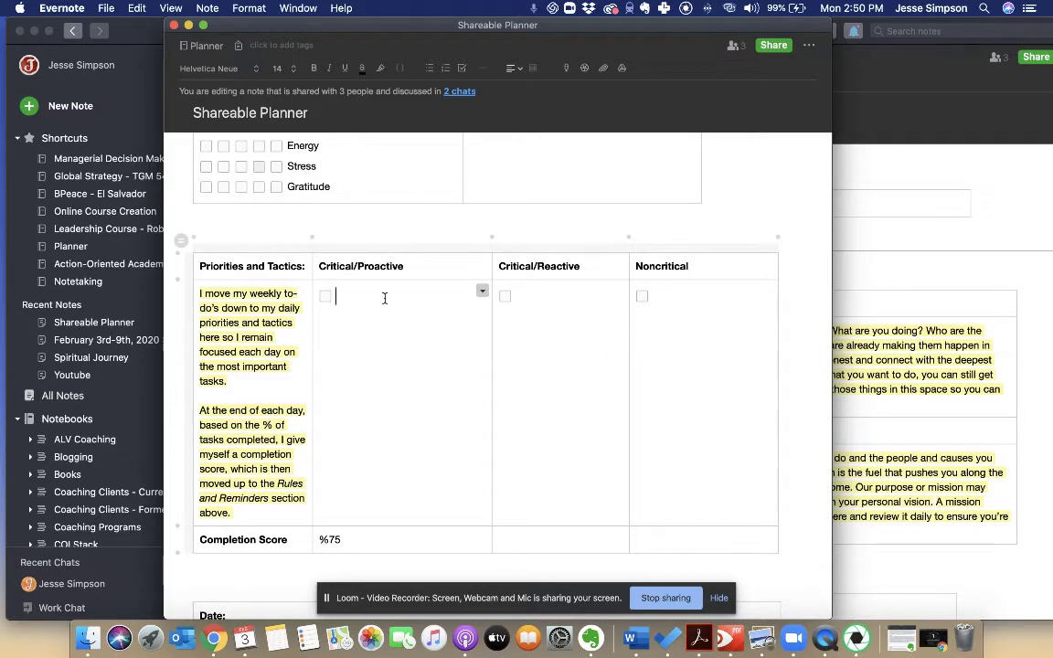
- Remove the 75 from the Critical/Proactive column's Completion Score cell, leaving only the percent sign
{"action": "scroll", "coordinate": [375, 299], "scroll_direction": "down", "scroll_amount": 5}
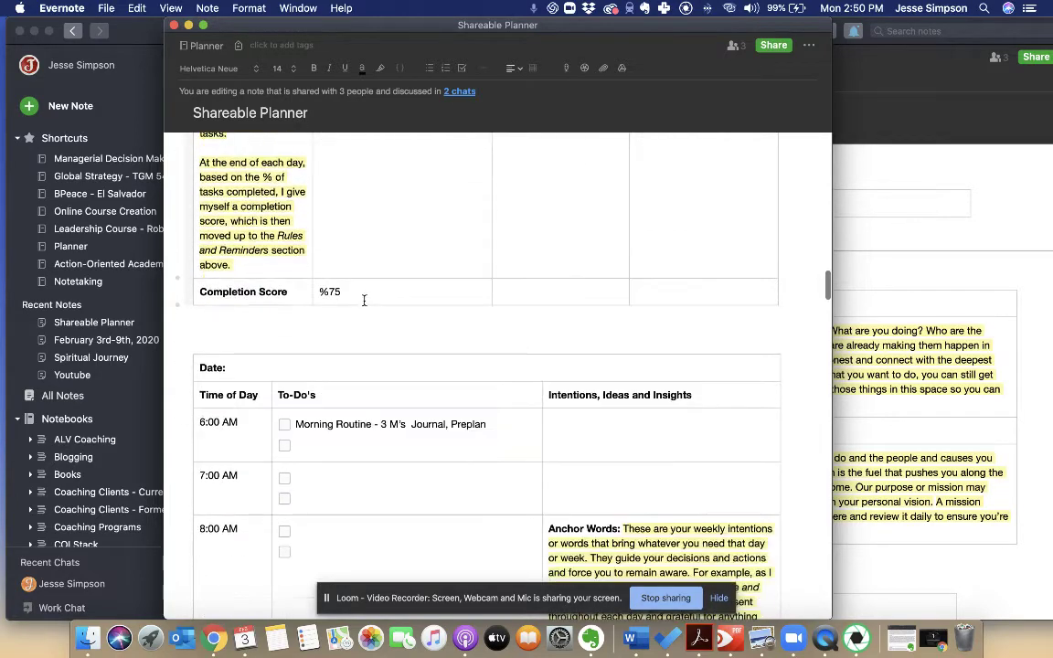
{"action": "left_click", "coordinate": [361, 302]}
{"action": "key", "text": "BackSpace"}
{"action": "key", "text": "BackSpace"}
- Highlight the Morning Routine entry in the 6:00 AM To-Do's cell of the daily schedule to point it out
{"action": "scroll", "coordinate": [362, 301], "scroll_direction": "down", "scroll_amount": 2}
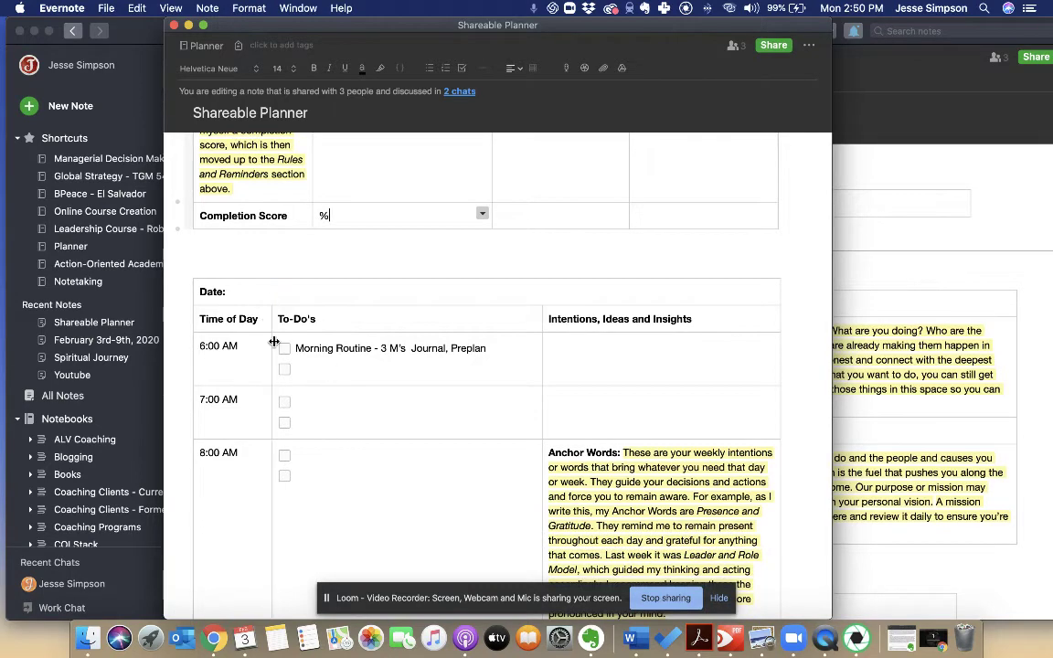
{"action": "scroll", "coordinate": [338, 373], "scroll_direction": "down", "scroll_amount": 2}
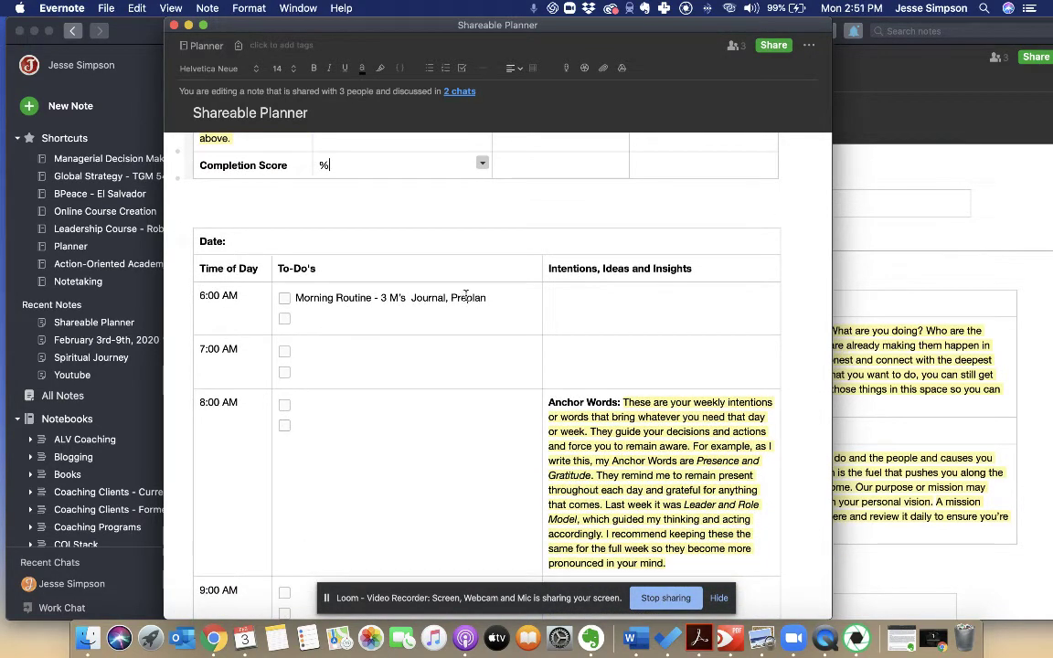
{"action": "left_click_drag", "start_coordinate": [487, 298], "coordinate": [299, 300]}
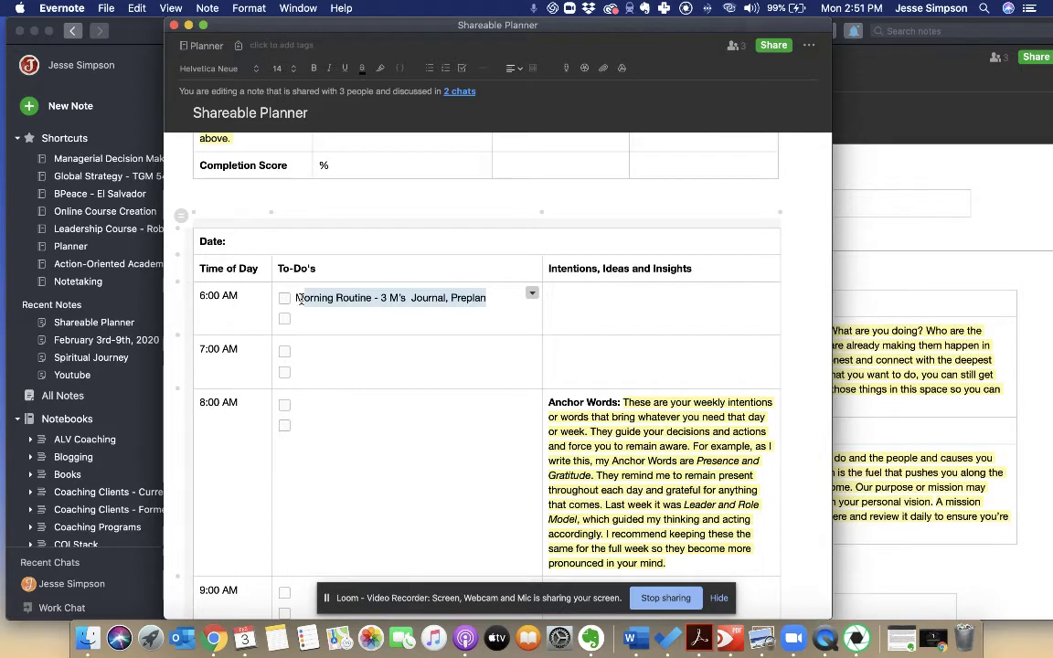
{"action": "left_click", "coordinate": [301, 298]}
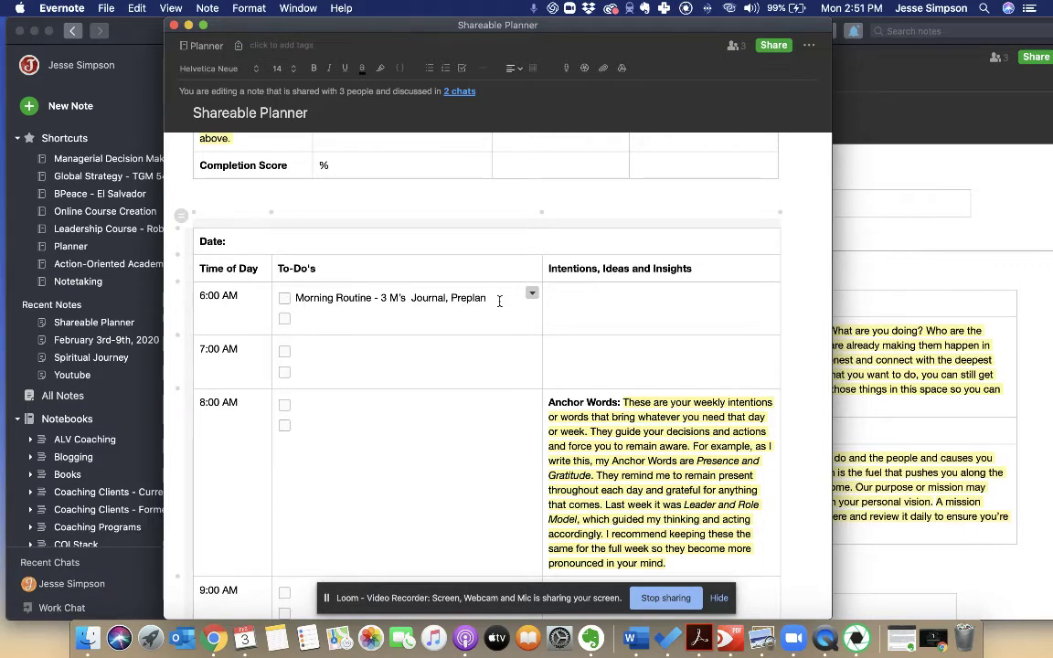
{"action": "left_click_drag", "start_coordinate": [499, 300], "coordinate": [293, 298]}
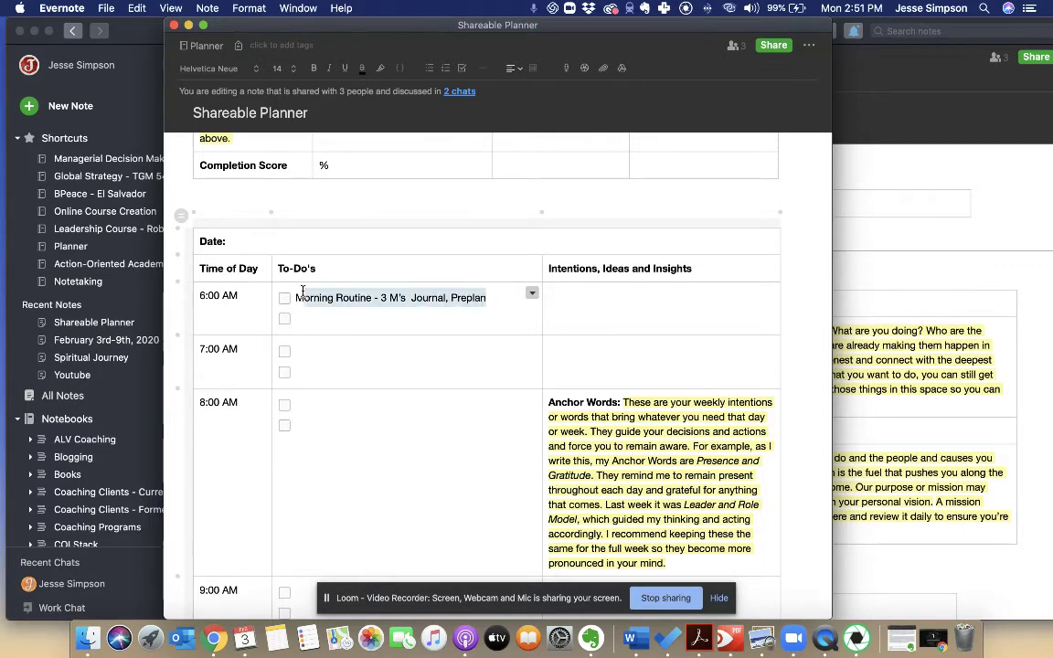
- Insert a row above 6:00 AM in the daily schedule with 5:00 as its time, and delete that row again
{"action": "scroll", "coordinate": [303, 290], "scroll_direction": "down", "scroll_amount": 3}
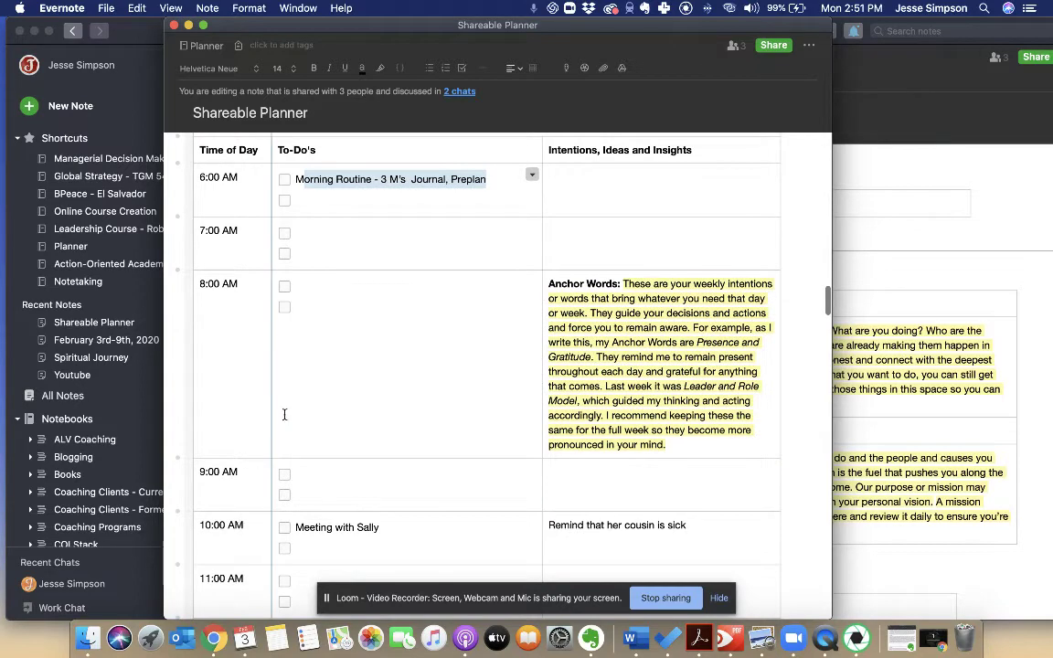
{"action": "mouse_move", "coordinate": [175, 163]}
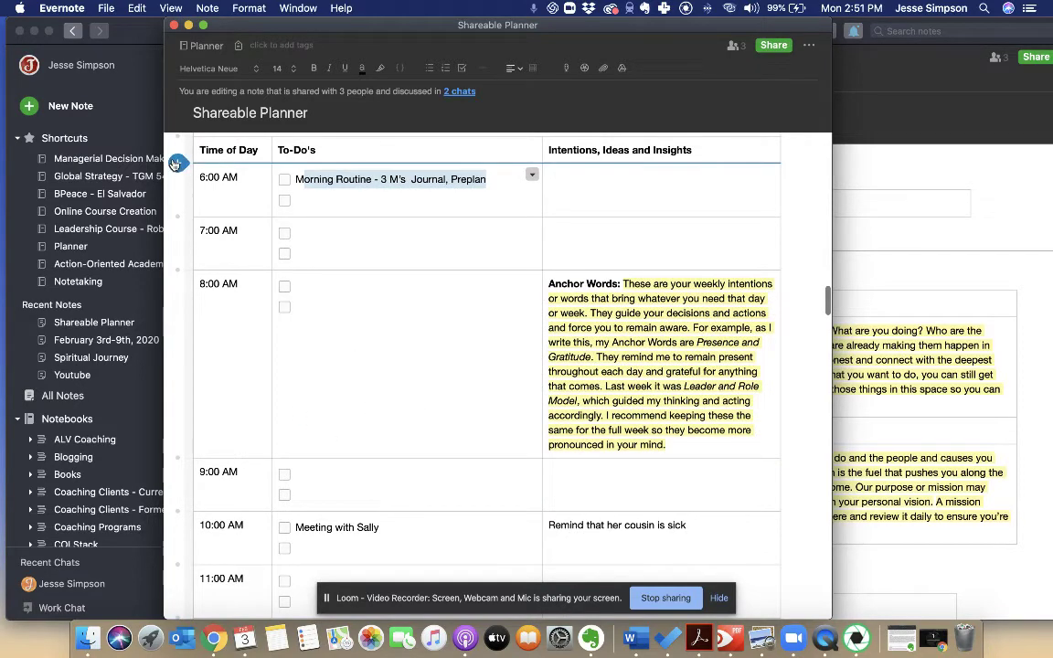
{"action": "left_click", "coordinate": [175, 162]}
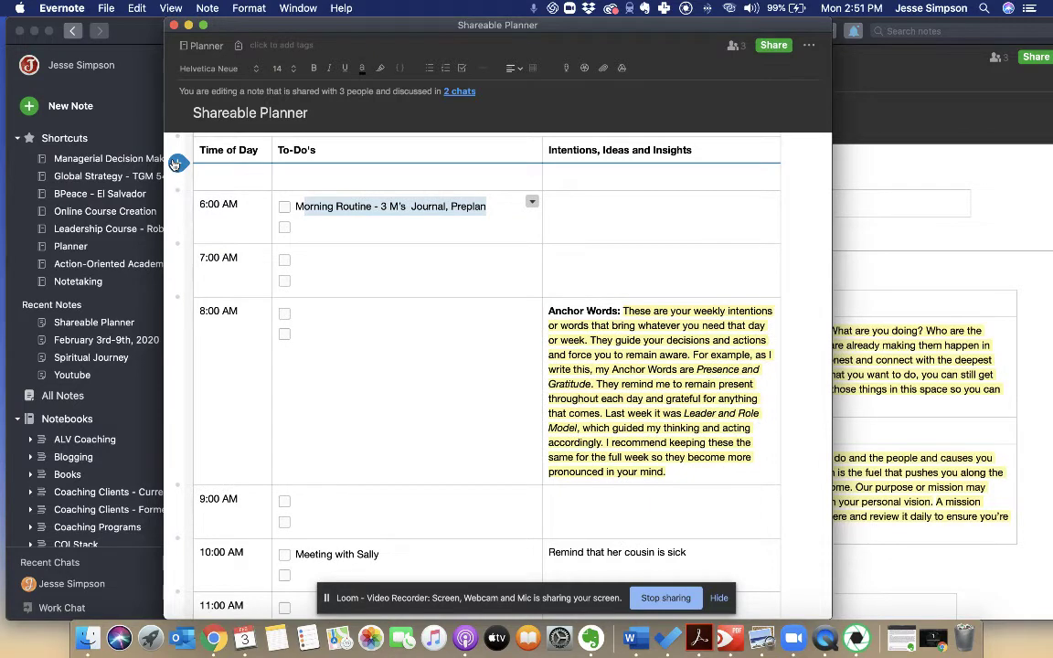
{"action": "left_click", "coordinate": [237, 172]}
{"action": "type", "text": "5:00am"}
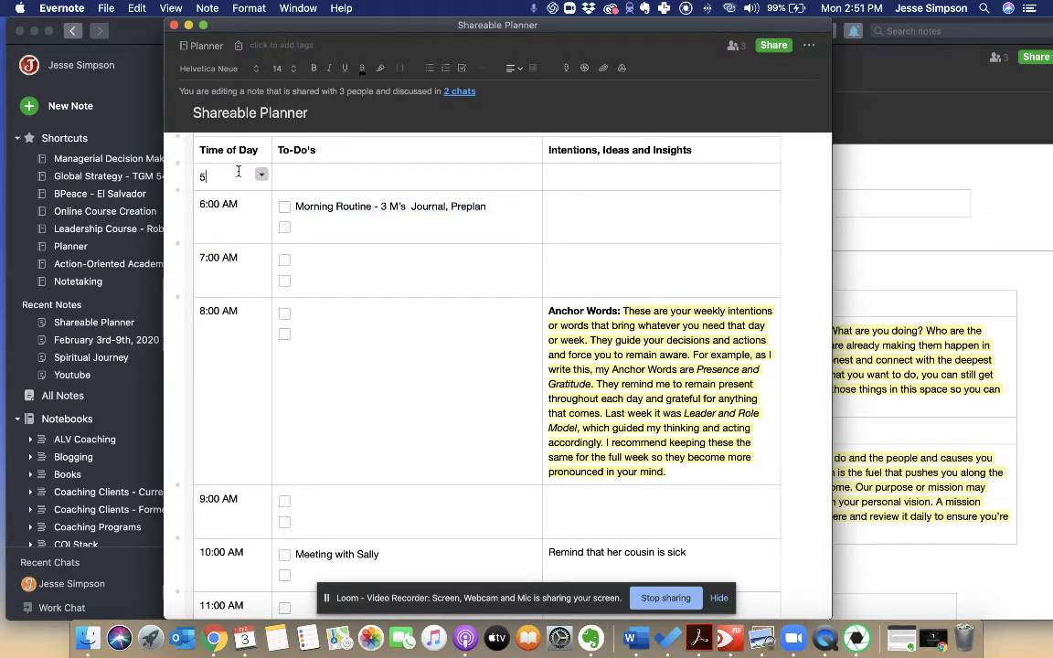
{"action": "key", "text": "BackSpace"}
{"action": "key", "text": "BackSpace"}
{"action": "left_click", "coordinate": [261, 175]}
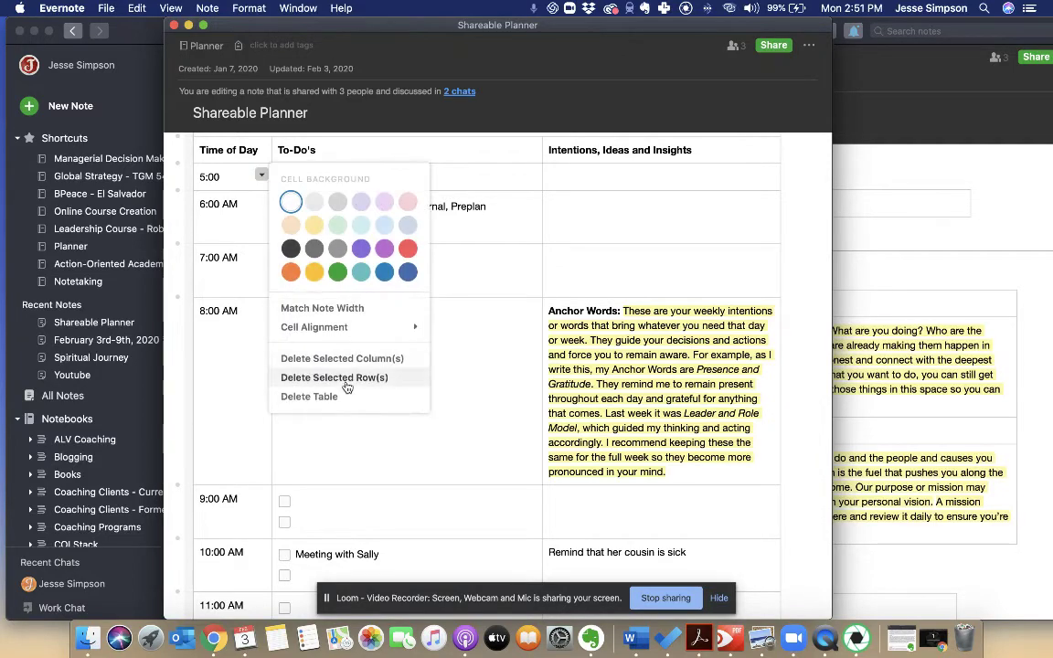
{"action": "left_click", "coordinate": [347, 249]}
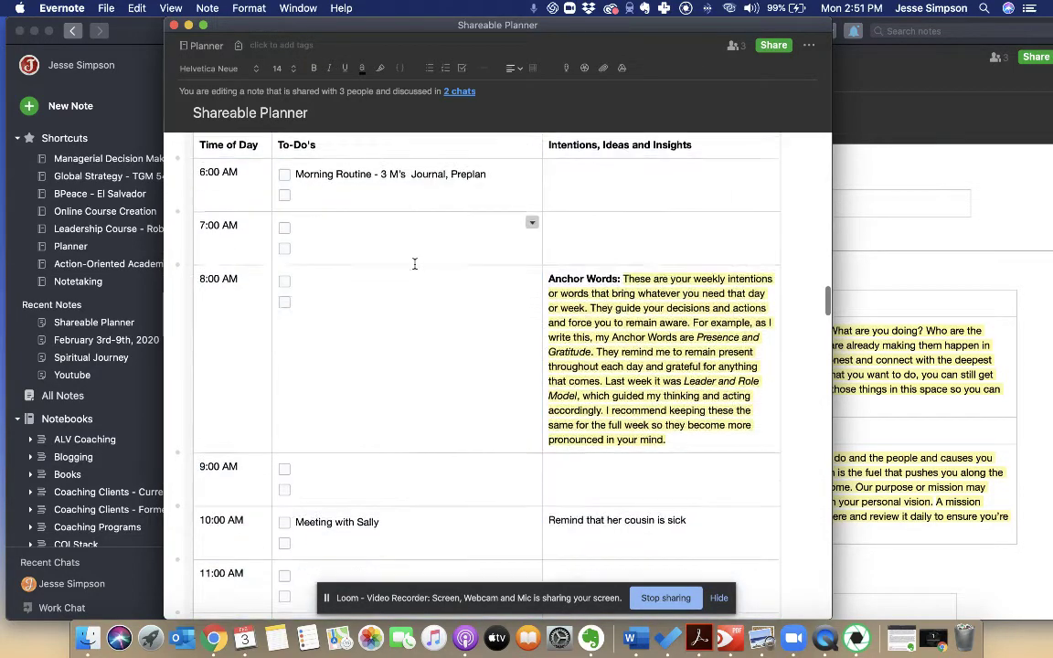
- Delete the sample reminder about the sick cousin from the 10:00 AM Intentions, Ideas and Insights cell
{"action": "scroll", "coordinate": [414, 264], "scroll_direction": "down", "scroll_amount": 2}
{"action": "scroll", "coordinate": [640, 256], "scroll_direction": "down", "scroll_amount": 5}
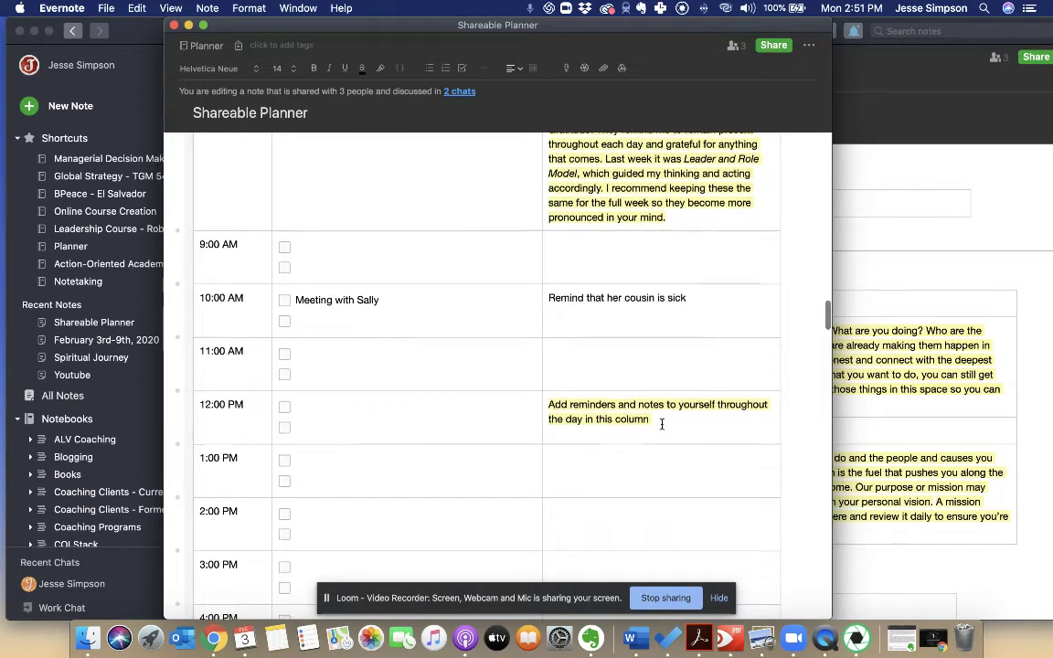
{"action": "scroll", "coordinate": [662, 424], "scroll_direction": "up", "scroll_amount": 2}
{"action": "left_click_drag", "start_coordinate": [687, 360], "coordinate": [542, 350]}
{"action": "key", "text": "BackSpace"}
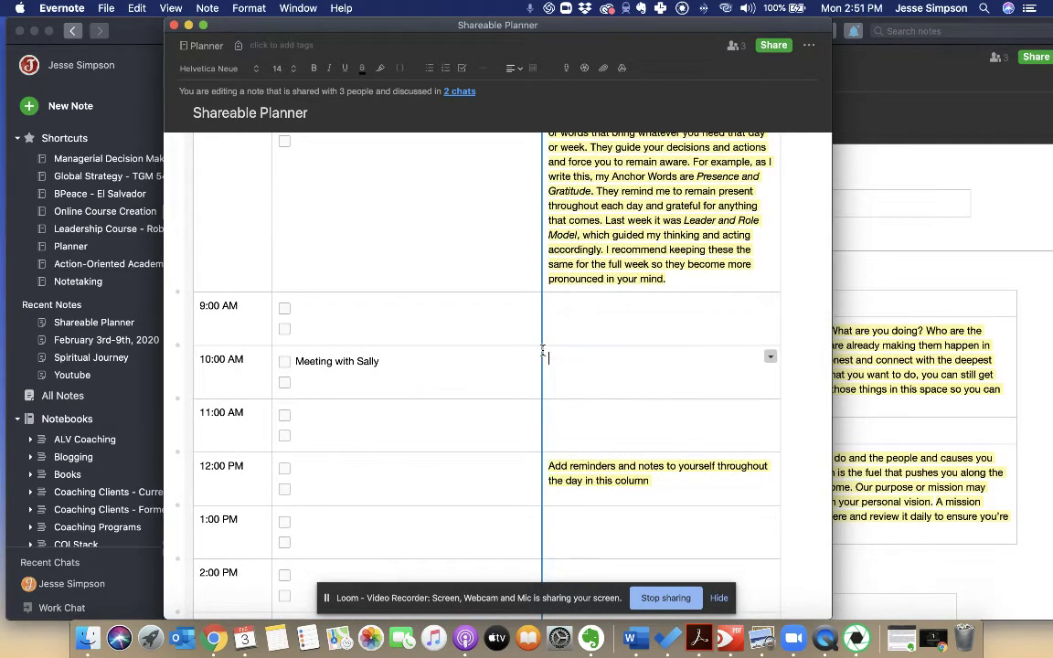
- Point out the sample meeting in the 10:00 AM To-Do's cell and the schedule's Intentions, Ideas and Insights column
{"action": "left_click_drag", "start_coordinate": [409, 361], "coordinate": [353, 367]}
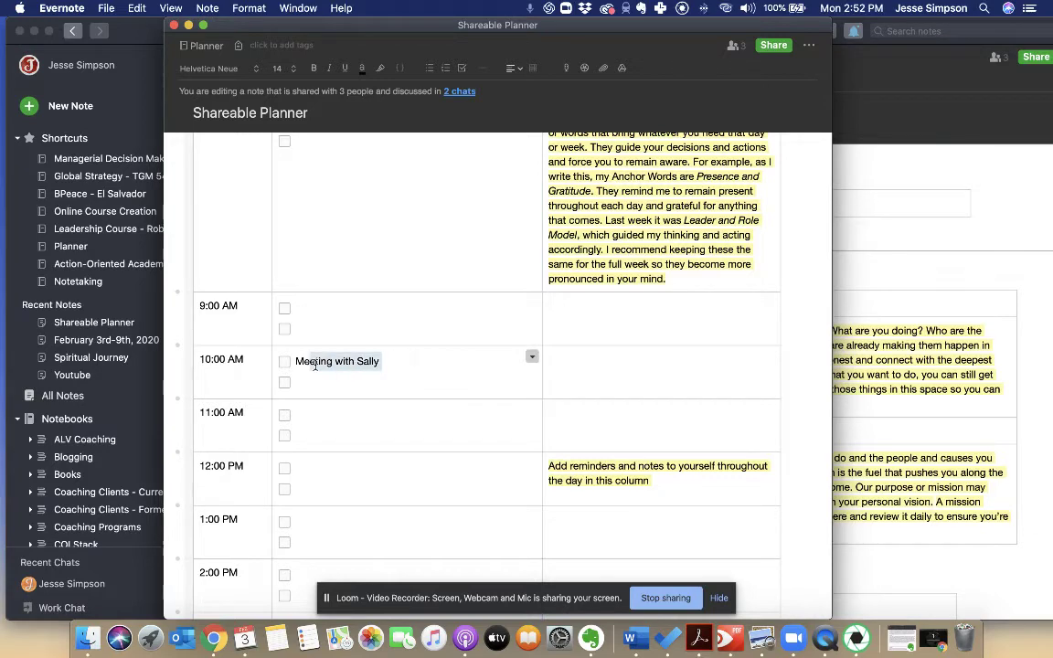
{"action": "scroll", "coordinate": [578, 318], "scroll_direction": "up", "scroll_amount": 10}
{"action": "scroll", "coordinate": [649, 433], "scroll_direction": "down", "scroll_amount": 2}
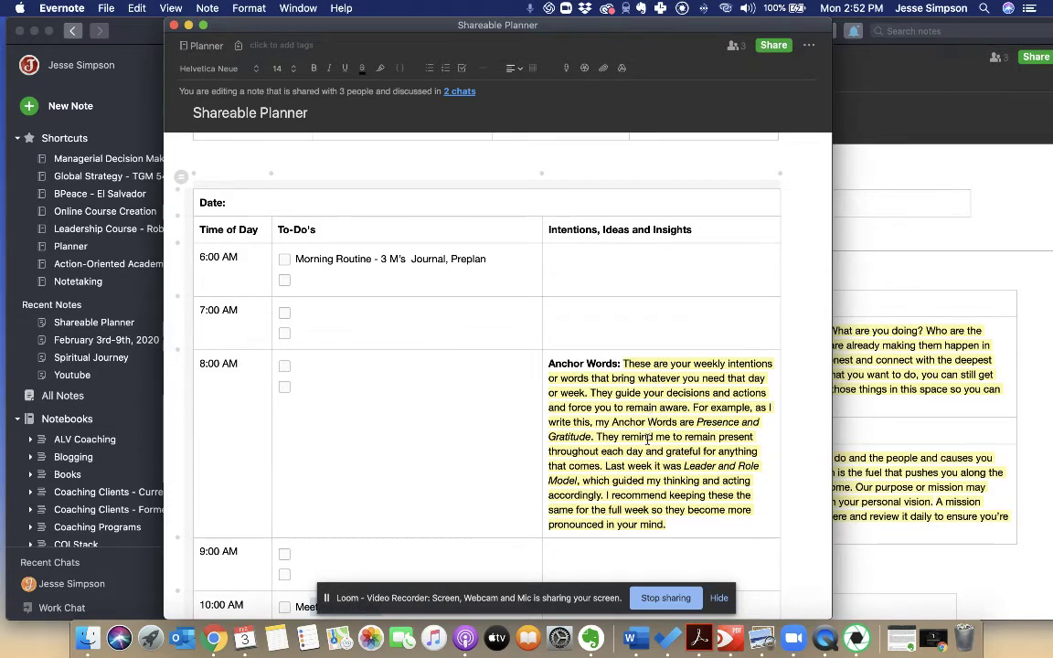
{"action": "right_click", "coordinate": [644, 274]}
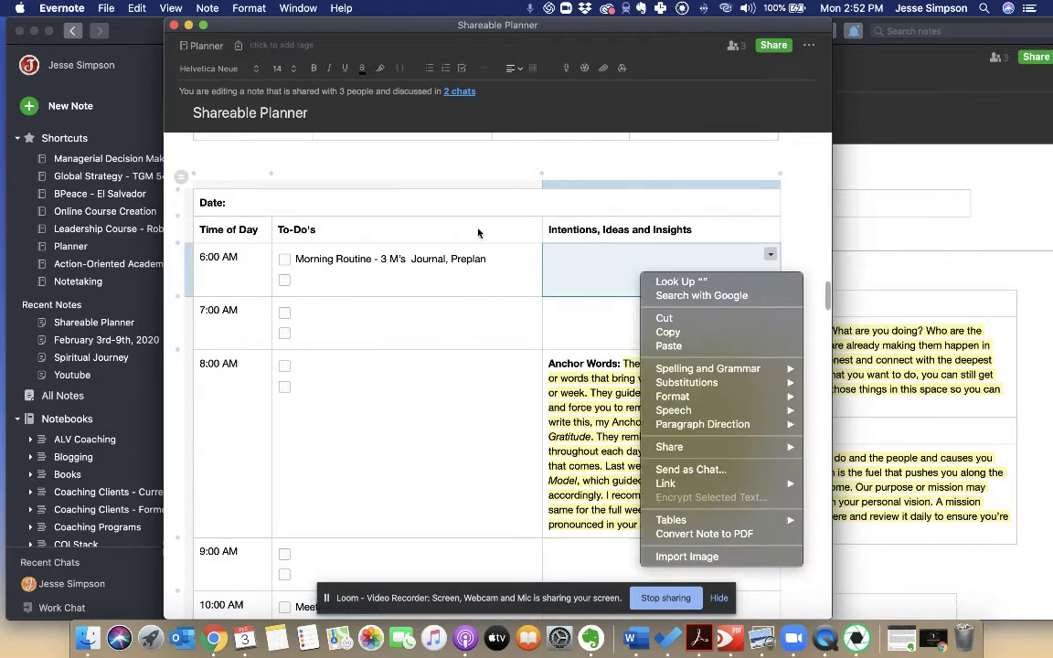
{"action": "left_click", "coordinate": [387, 419]}
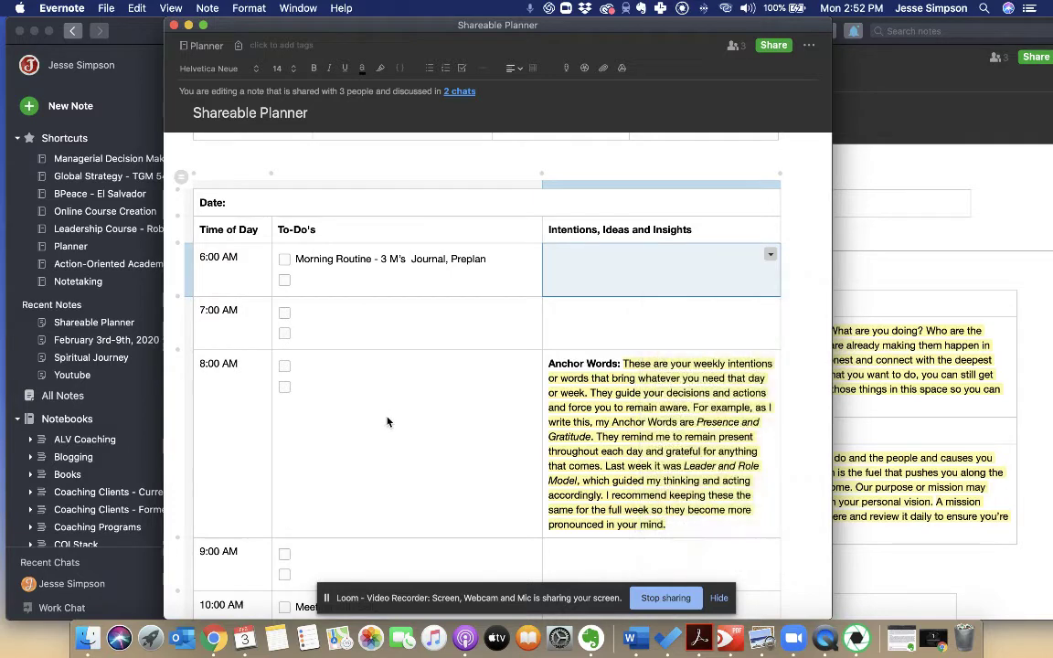
{"action": "scroll", "coordinate": [388, 418], "scroll_direction": "down", "scroll_amount": 5}
{"action": "left_click_drag", "start_coordinate": [397, 373], "coordinate": [298, 371]}
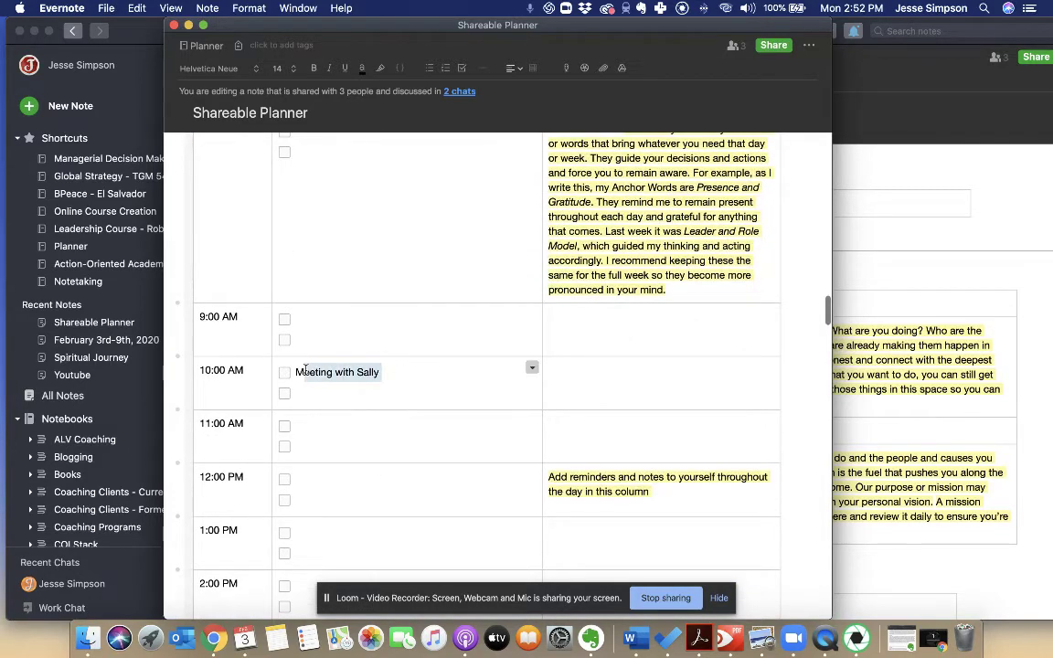
- Enter the reminder "Her cousin is sick" in the 10:00 AM Intentions, Ideas and Insights cell
{"action": "left_click", "coordinate": [626, 395]}
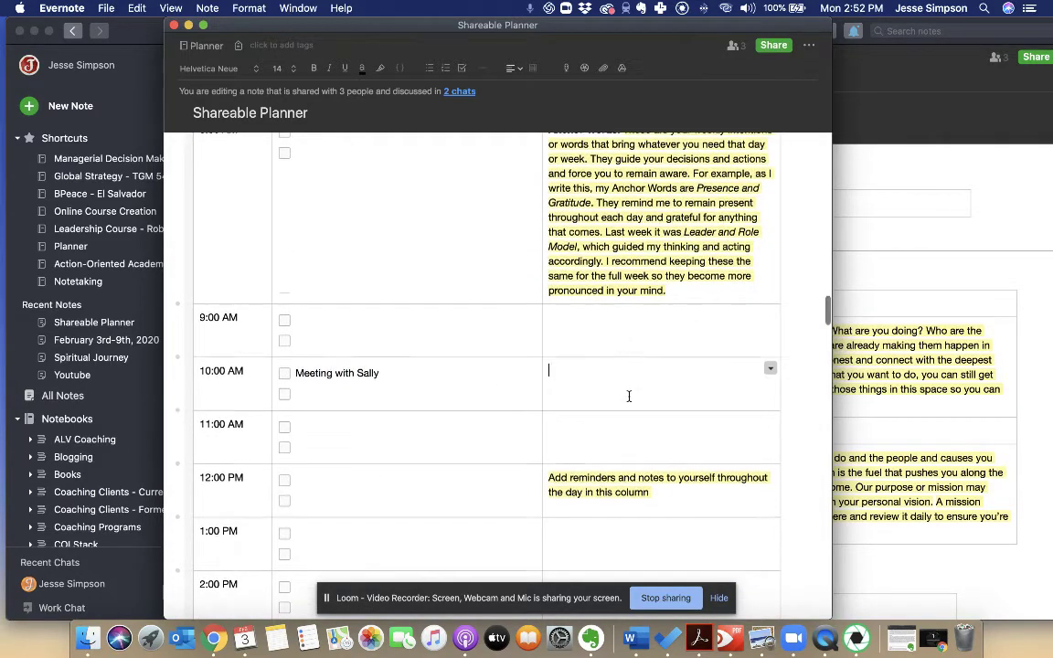
{"action": "scroll", "coordinate": [628, 395], "scroll_direction": "up", "scroll_amount": 5}
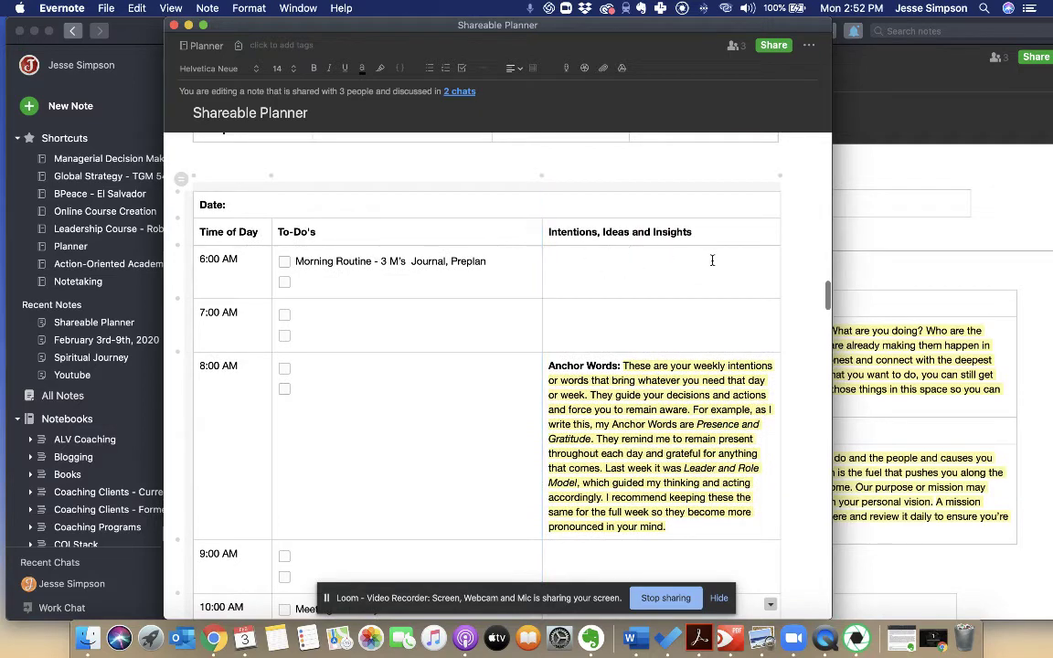
{"action": "scroll", "coordinate": [643, 353], "scroll_direction": "down", "scroll_amount": 5}
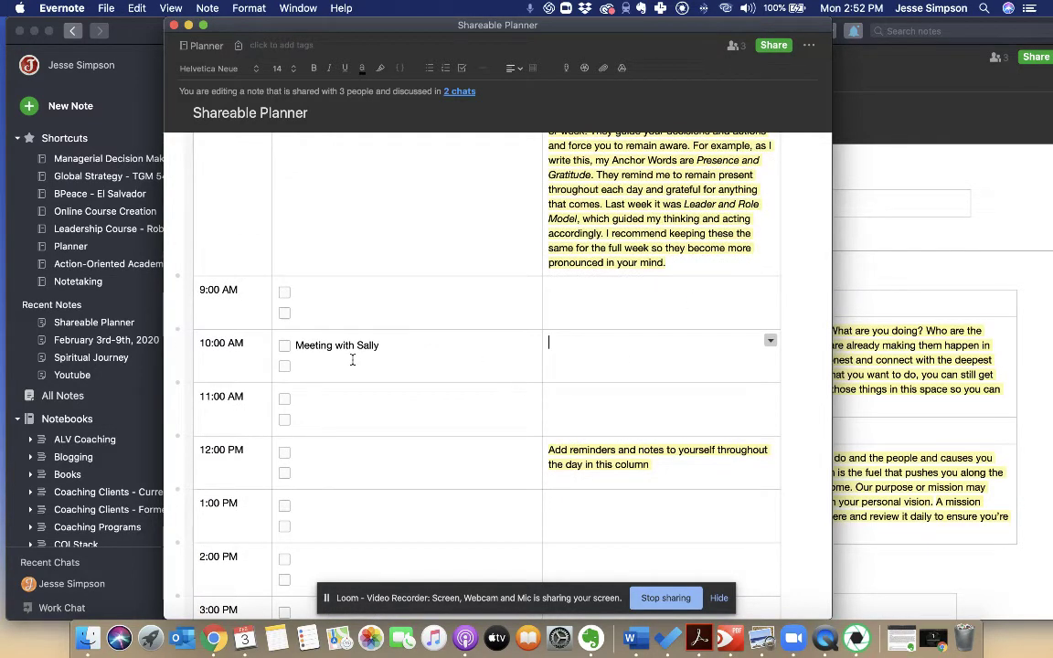
{"action": "type", "text": "Her cousin"}
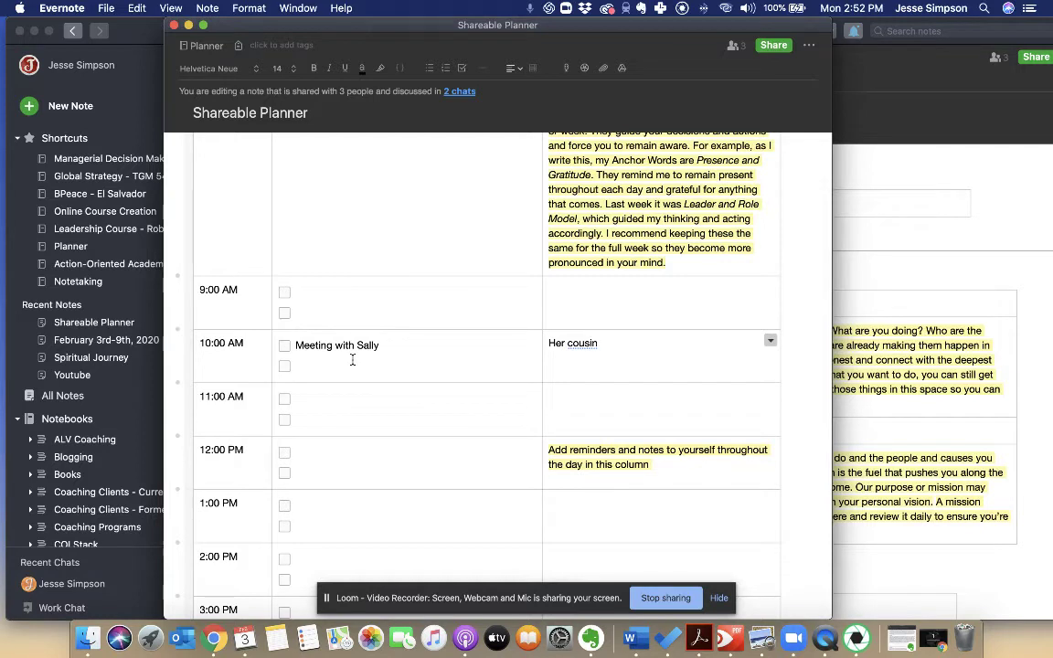
{"action": "type", "text": "is sick"}
- Delete the reminder and the sample meeting text from the 10:00 AM row, keeping its empty checkboxes
{"action": "left_click_drag", "start_coordinate": [656, 336], "coordinate": [547, 342]}
{"action": "key", "text": "BackSpace"}
{"action": "left_click_drag", "start_coordinate": [482, 347], "coordinate": [292, 345]}
{"action": "key", "text": "BackSpace"}
- Highlight the Daily Reflect and Review entry in the 8:00 PM To-Do's cell to point it out
{"action": "scroll", "coordinate": [292, 350], "scroll_direction": "down", "scroll_amount": 10}
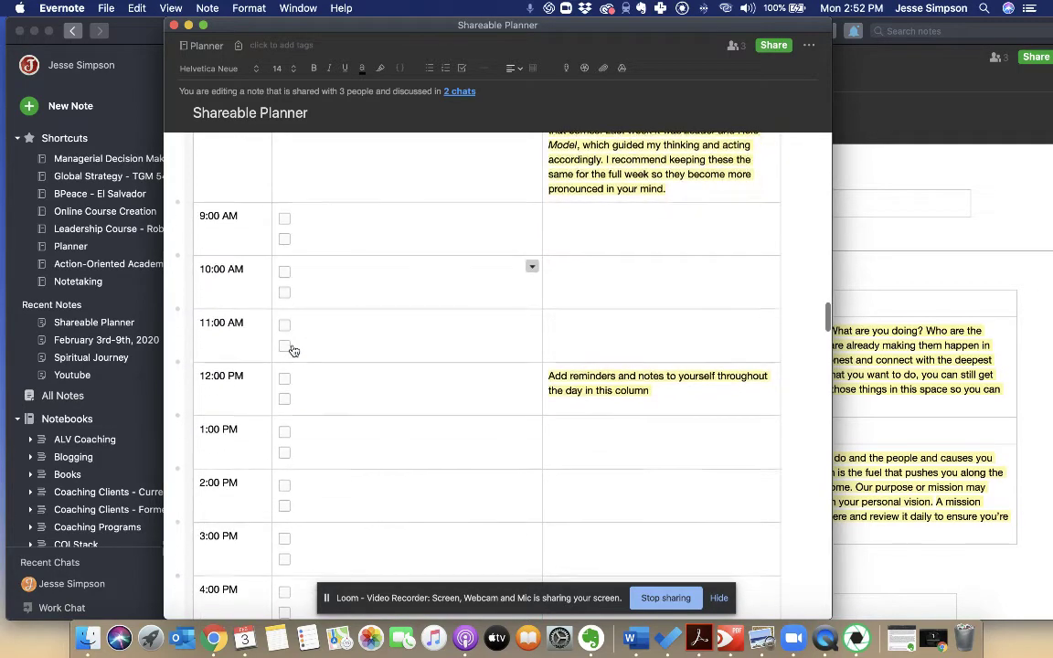
{"action": "scroll", "coordinate": [293, 350], "scroll_direction": "down", "scroll_amount": 5}
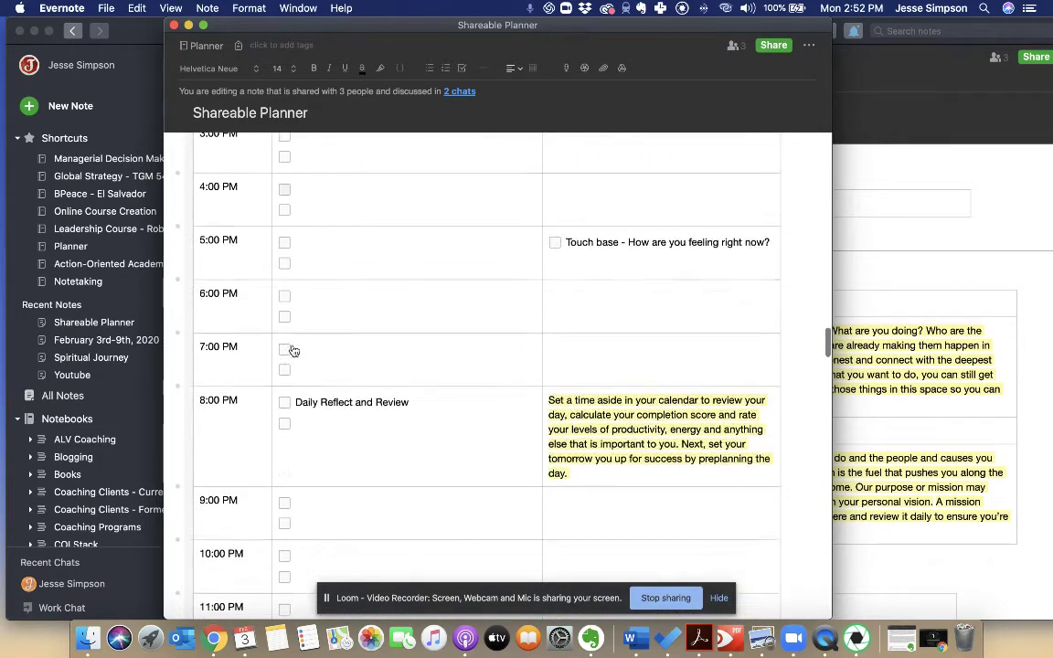
{"action": "scroll", "coordinate": [433, 383], "scroll_direction": "down", "scroll_amount": 3}
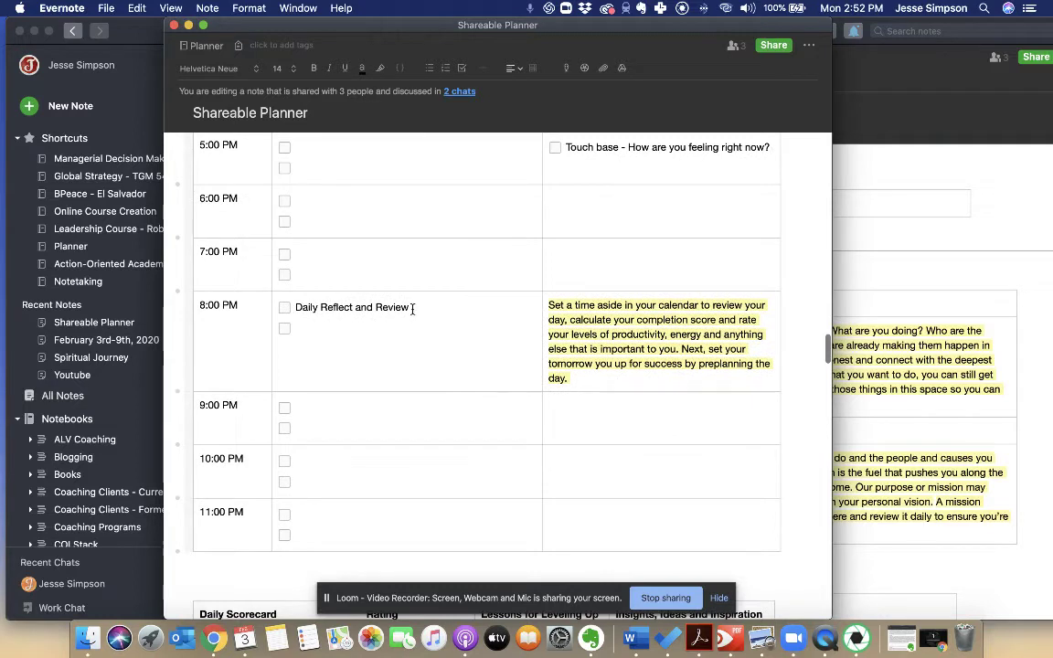
{"action": "left_click_drag", "start_coordinate": [413, 308], "coordinate": [291, 307]}
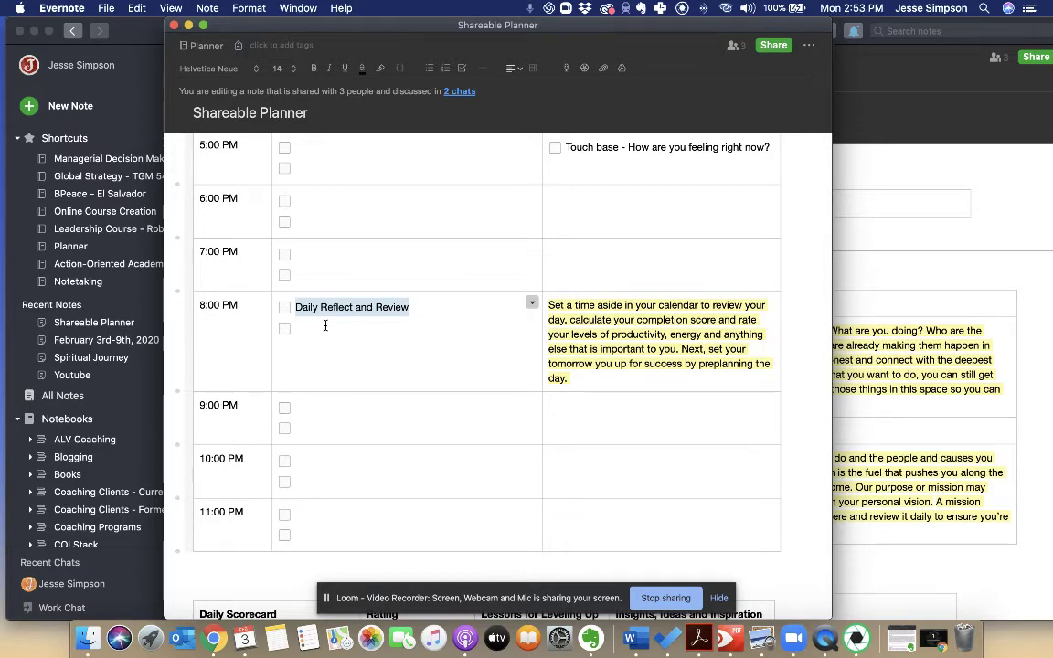
- Clear the two ticked Clarity rating checkboxes in the Daily Scorecard table
{"action": "scroll", "coordinate": [325, 325], "scroll_direction": "down", "scroll_amount": 2}
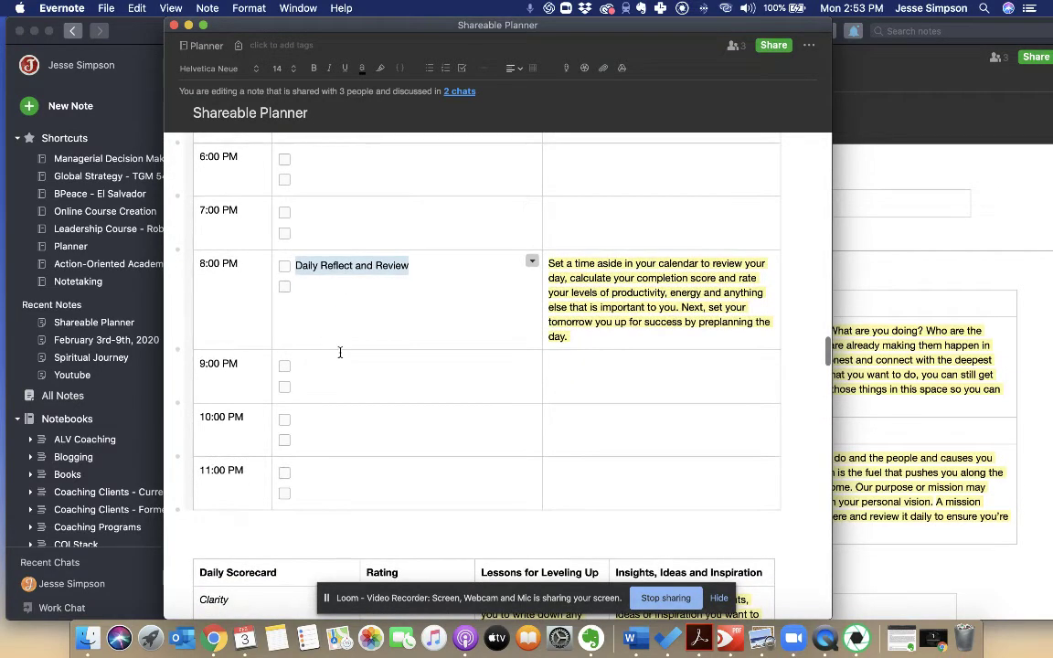
{"action": "scroll", "coordinate": [341, 353], "scroll_direction": "down", "scroll_amount": 3}
{"action": "scroll", "coordinate": [371, 247], "scroll_direction": "down", "scroll_amount": 4}
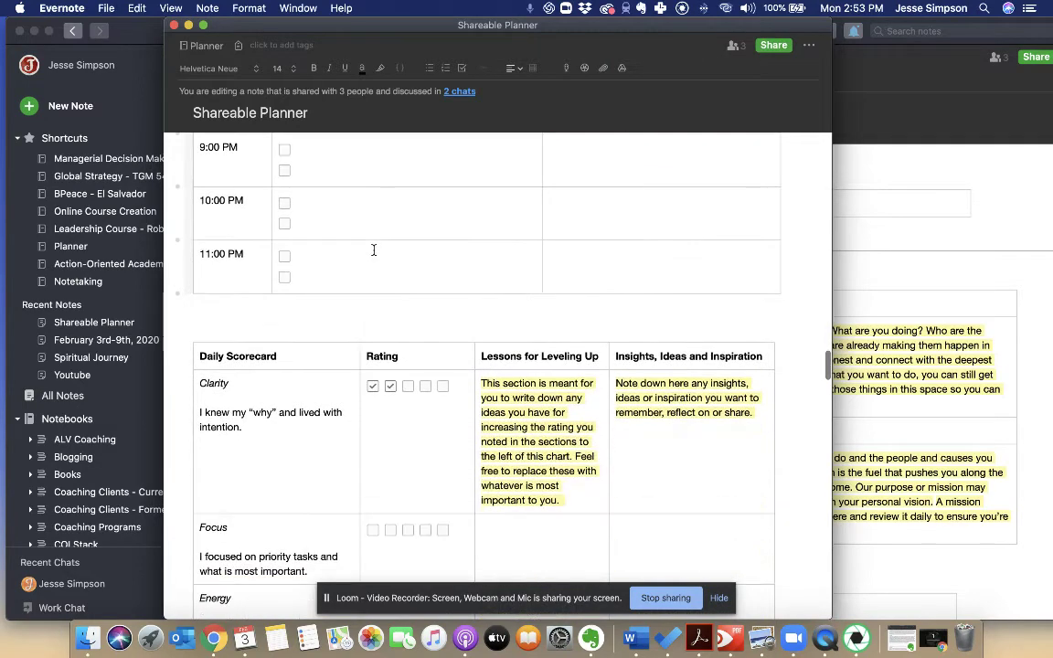
{"action": "scroll", "coordinate": [371, 247], "scroll_direction": "up", "scroll_amount": 4}
{"action": "scroll", "coordinate": [373, 250], "scroll_direction": "down", "scroll_amount": 5}
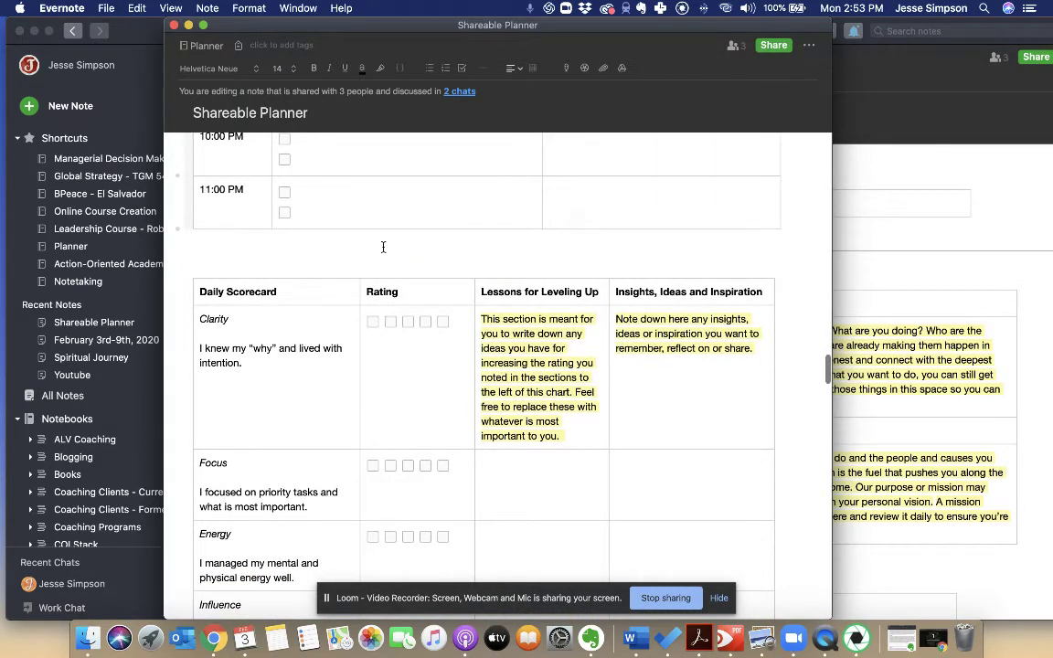
- Highlight the Clarity entry in the Daily Scorecard and look over the categories from Focus through Positivity
{"action": "scroll", "coordinate": [383, 247], "scroll_direction": "up", "scroll_amount": 3}
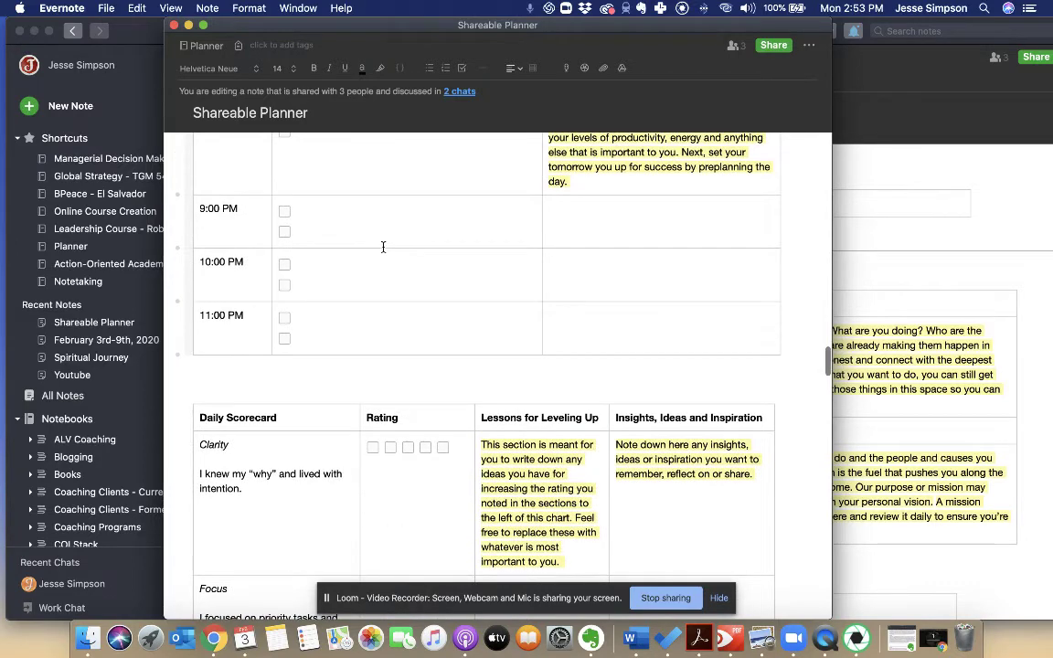
{"action": "scroll", "coordinate": [383, 245], "scroll_direction": "down", "scroll_amount": 3}
{"action": "left_click_drag", "start_coordinate": [198, 258], "coordinate": [293, 275]}
{"action": "scroll", "coordinate": [295, 276], "scroll_direction": "down", "scroll_amount": 3}
{"action": "scroll", "coordinate": [295, 277], "scroll_direction": "down", "scroll_amount": 2}
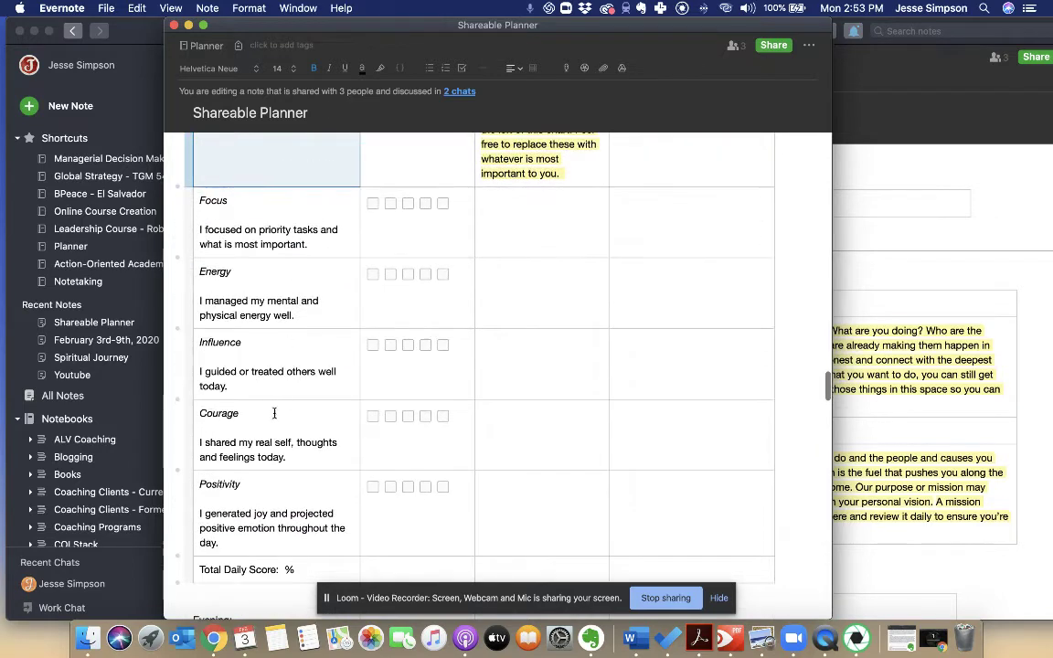
{"action": "scroll", "coordinate": [275, 411], "scroll_direction": "up", "scroll_amount": 4}
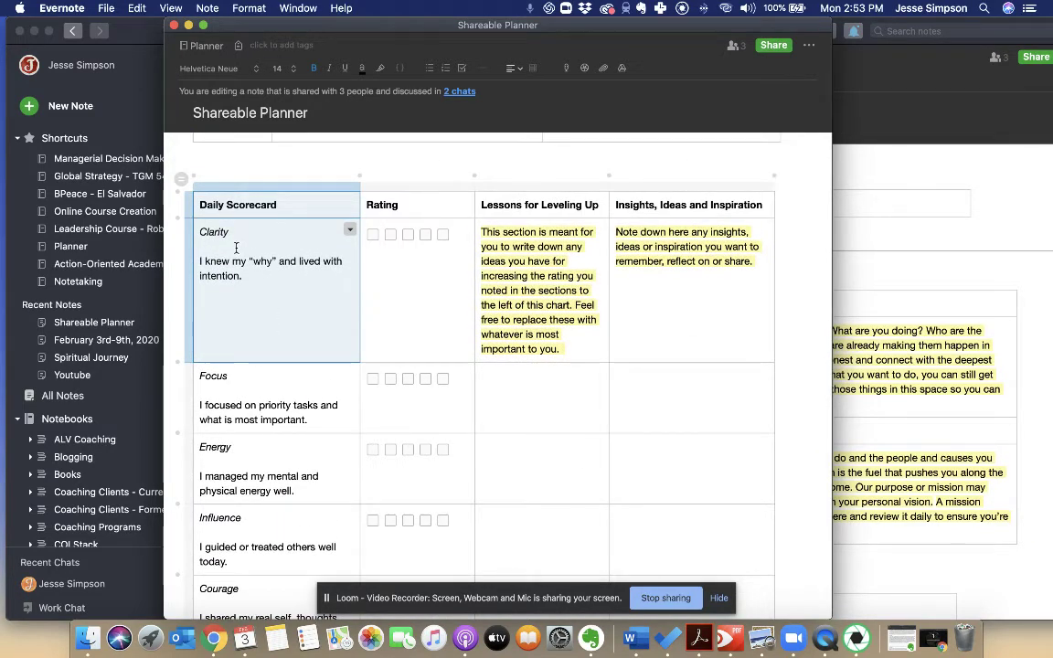
{"action": "left_click", "coordinate": [237, 292]}
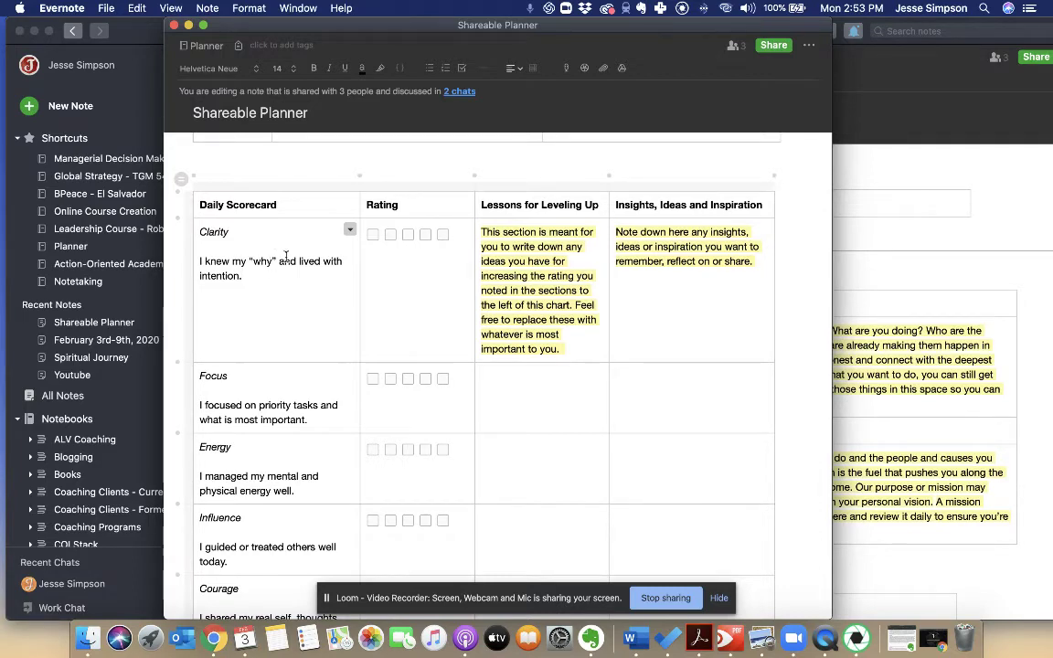
{"action": "scroll", "coordinate": [285, 263], "scroll_direction": "down", "scroll_amount": 3}
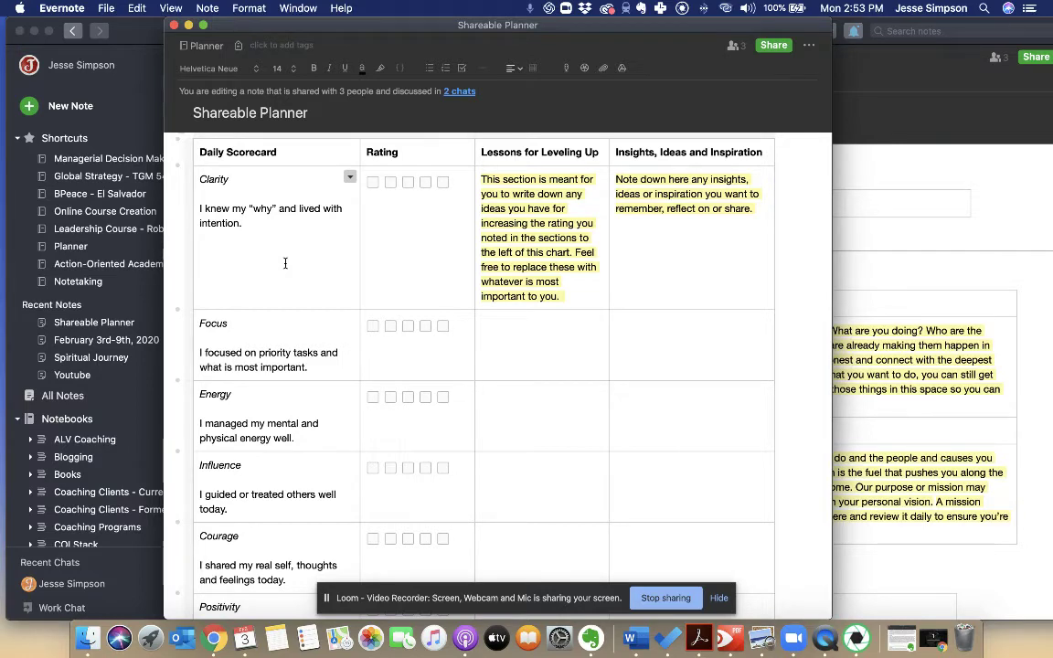
- Point out the Influence category, the Rating and Lessons for Leveling Up columns, and the Insights, Ideas and Inspiration guidance in the Daily Scorecard
{"action": "left_click_drag", "start_coordinate": [242, 466], "coordinate": [198, 467]}
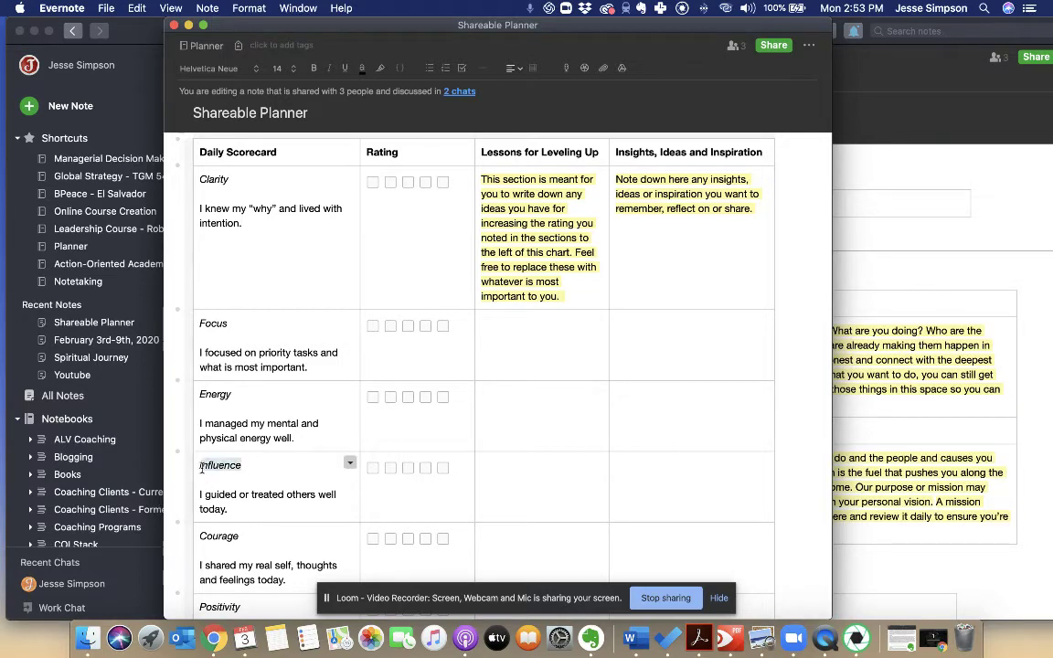
{"action": "scroll", "coordinate": [239, 389], "scroll_direction": "up", "scroll_amount": 3}
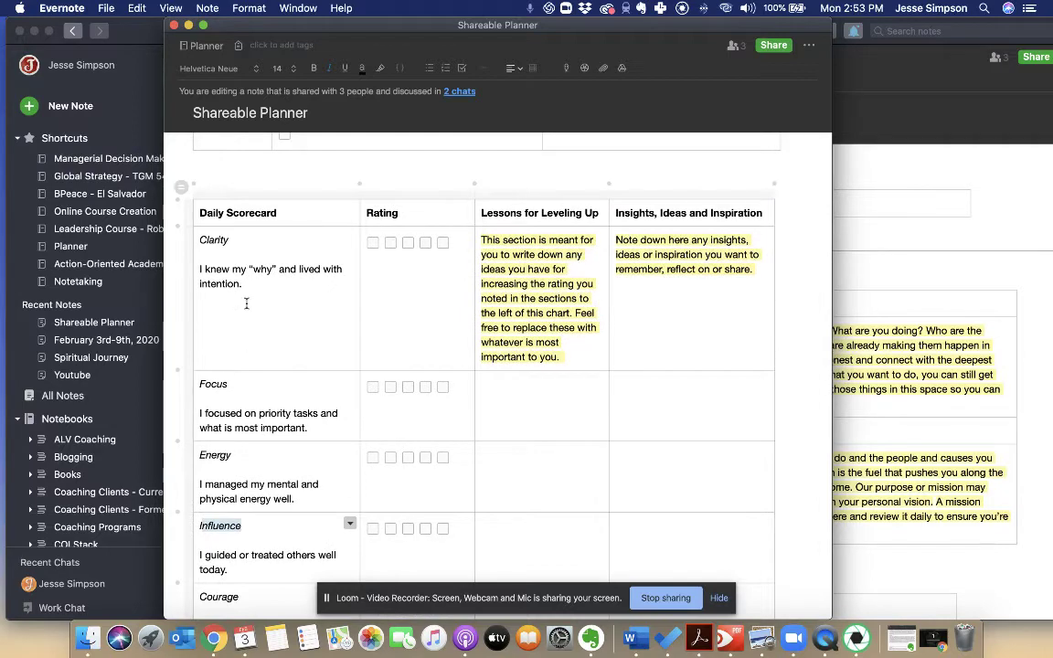
{"action": "scroll", "coordinate": [248, 241], "scroll_direction": "down", "scroll_amount": 5}
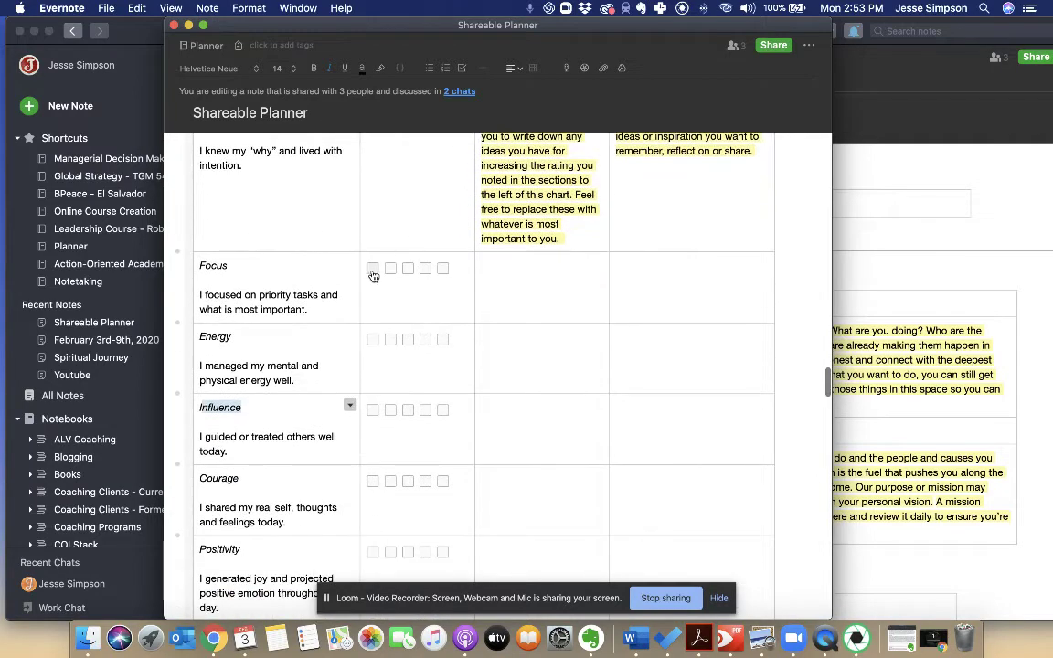
{"action": "scroll", "coordinate": [451, 274], "scroll_direction": "up", "scroll_amount": 3}
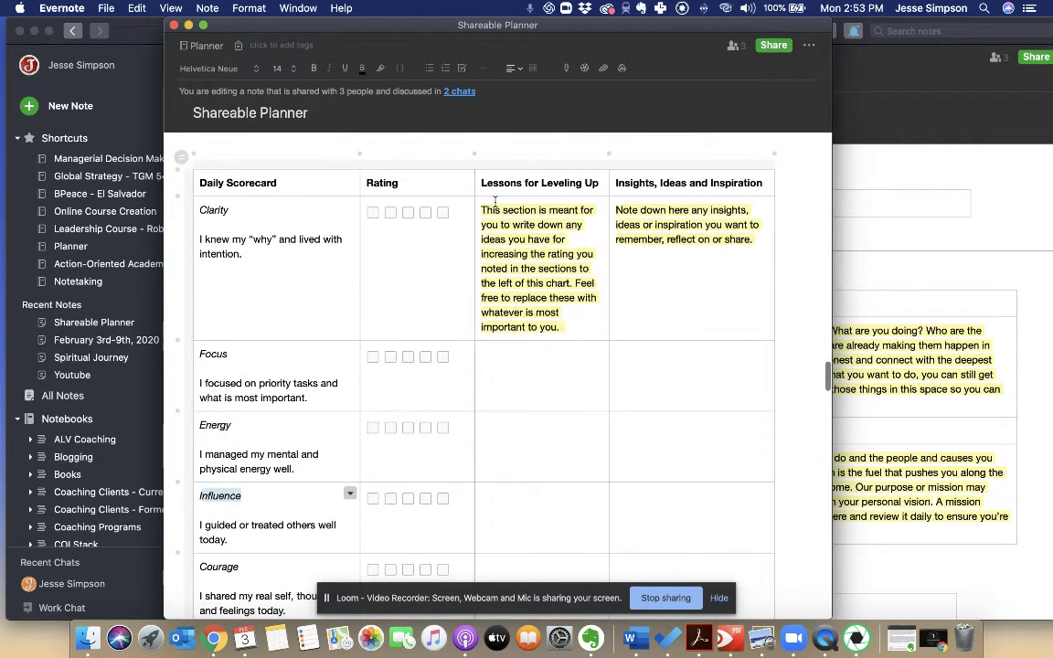
{"action": "left_click", "coordinate": [537, 372]}
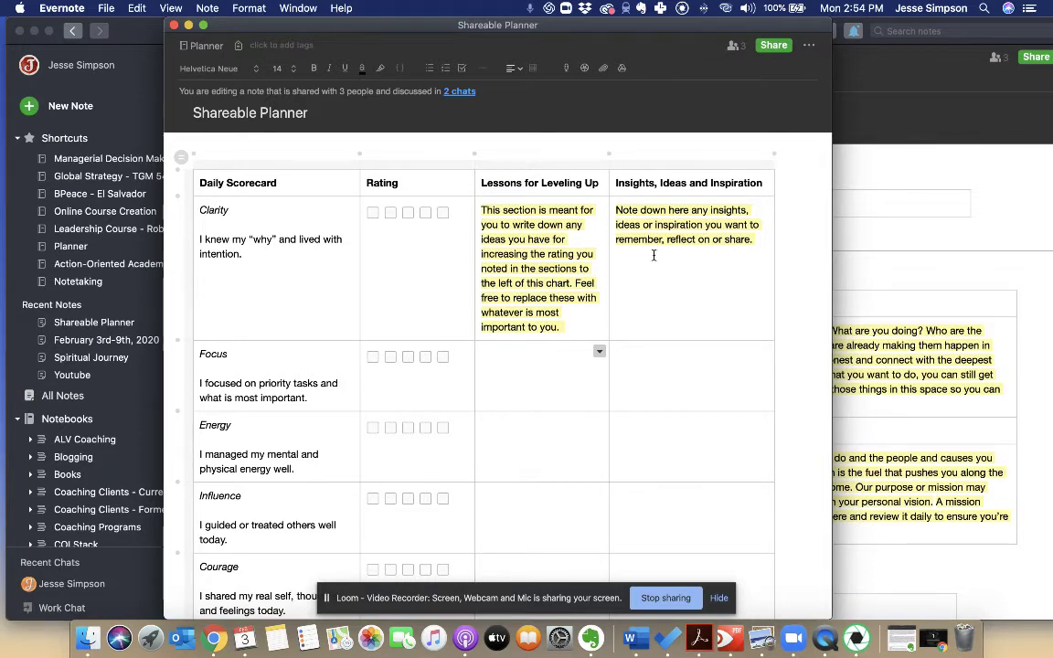
{"action": "left_click_drag", "start_coordinate": [645, 228], "coordinate": [618, 192]}
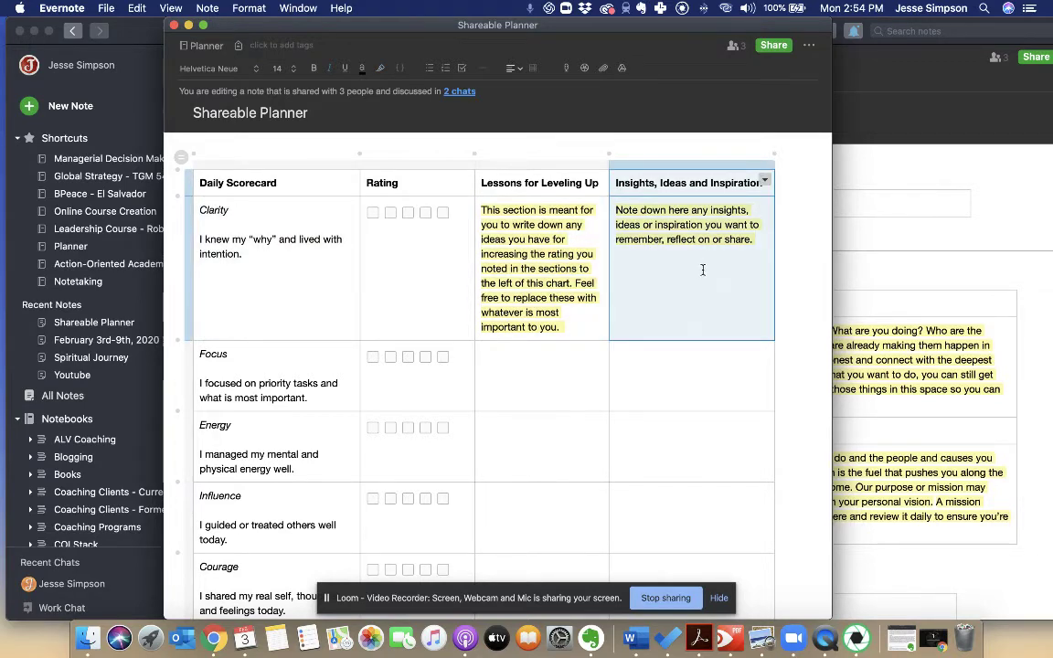
{"action": "scroll", "coordinate": [686, 340], "scroll_direction": "down", "scroll_amount": 5}
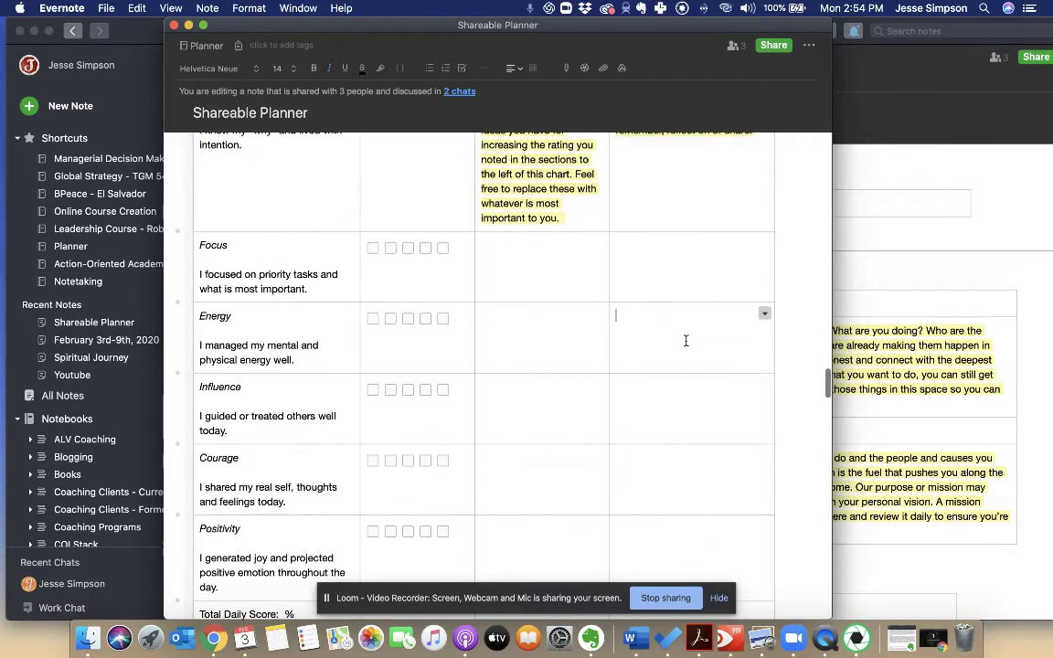
- Delete the Total Daily Score row from the Daily Scorecard table
{"action": "scroll", "coordinate": [686, 340], "scroll_direction": "down", "scroll_amount": 2}
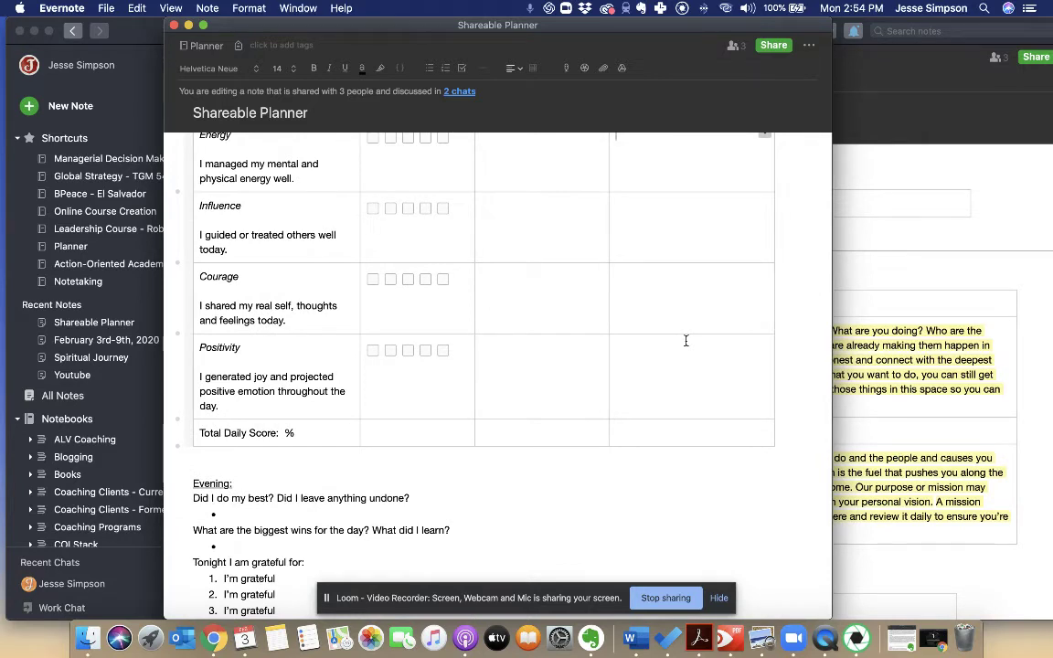
{"action": "left_click", "coordinate": [346, 432]}
{"action": "left_click", "coordinate": [350, 431]}
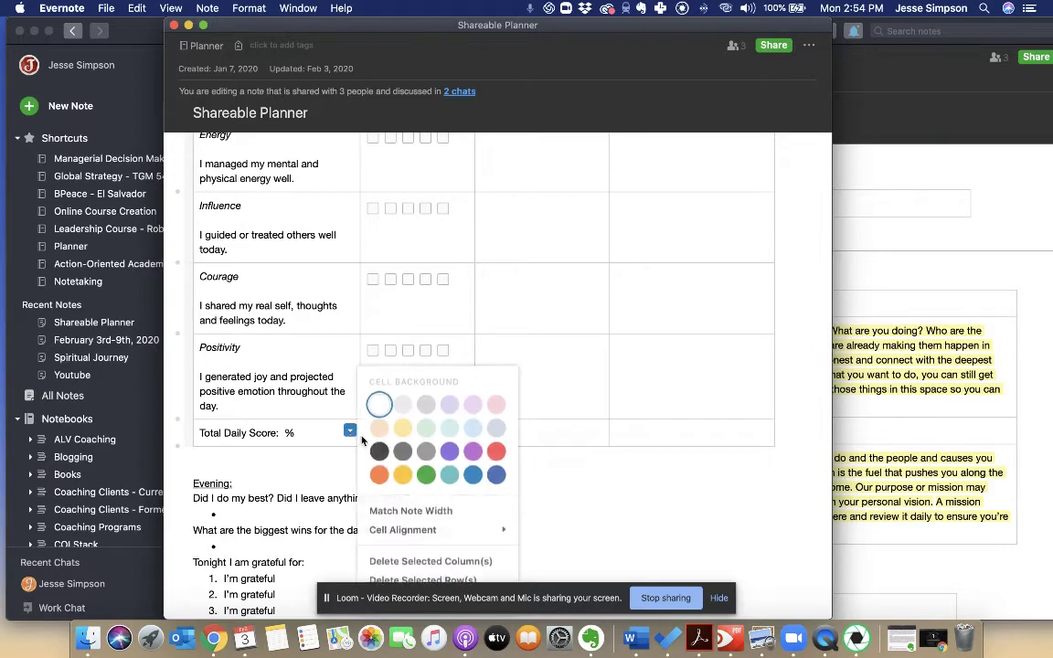
{"action": "left_click", "coordinate": [441, 576]}
- Highlight the Evening reflection questions and review them along with the template instructions below
{"action": "scroll", "coordinate": [375, 435], "scroll_direction": "down", "scroll_amount": 2}
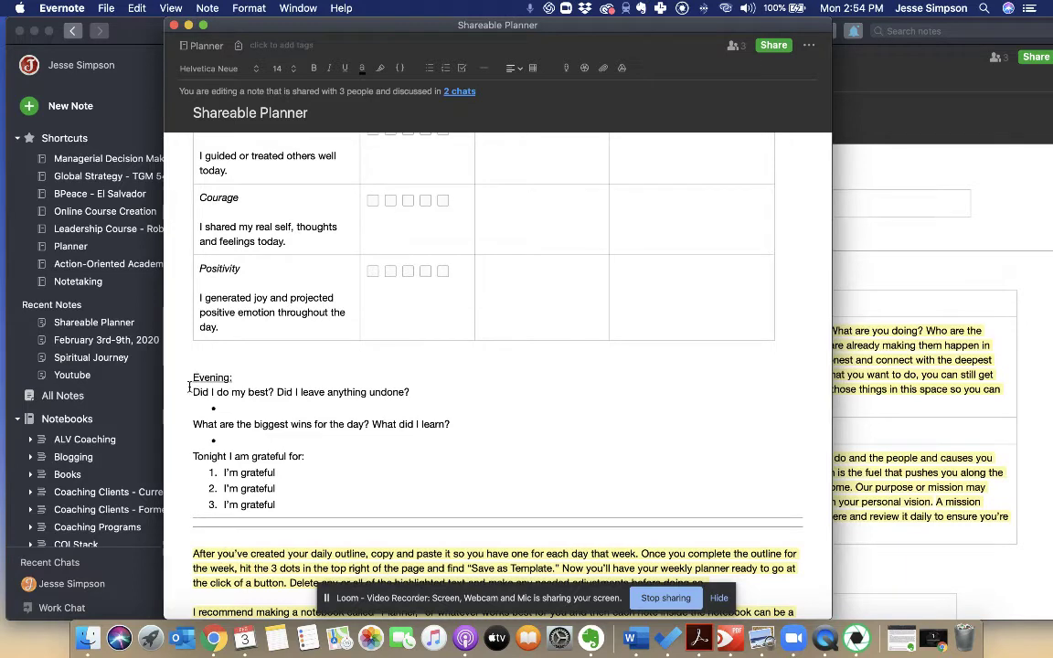
{"action": "left_click_drag", "start_coordinate": [195, 391], "coordinate": [347, 450]}
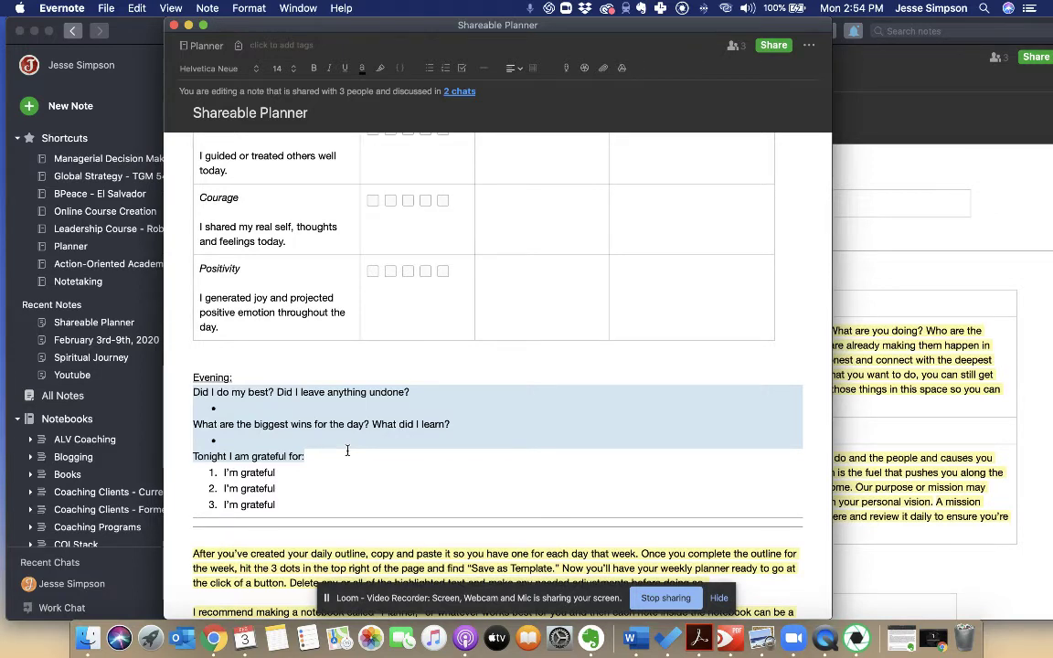
{"action": "left_click", "coordinate": [422, 391]}
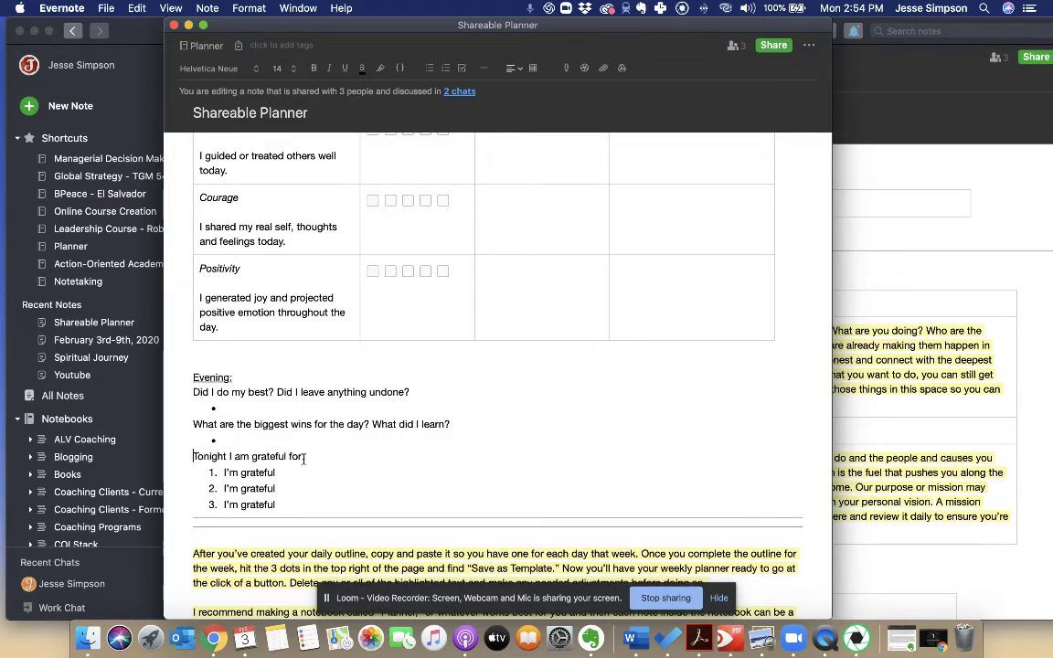
{"action": "scroll", "coordinate": [306, 478], "scroll_direction": "up", "scroll_amount": 4}
{"action": "scroll", "coordinate": [306, 479], "scroll_direction": "up", "scroll_amount": 5}
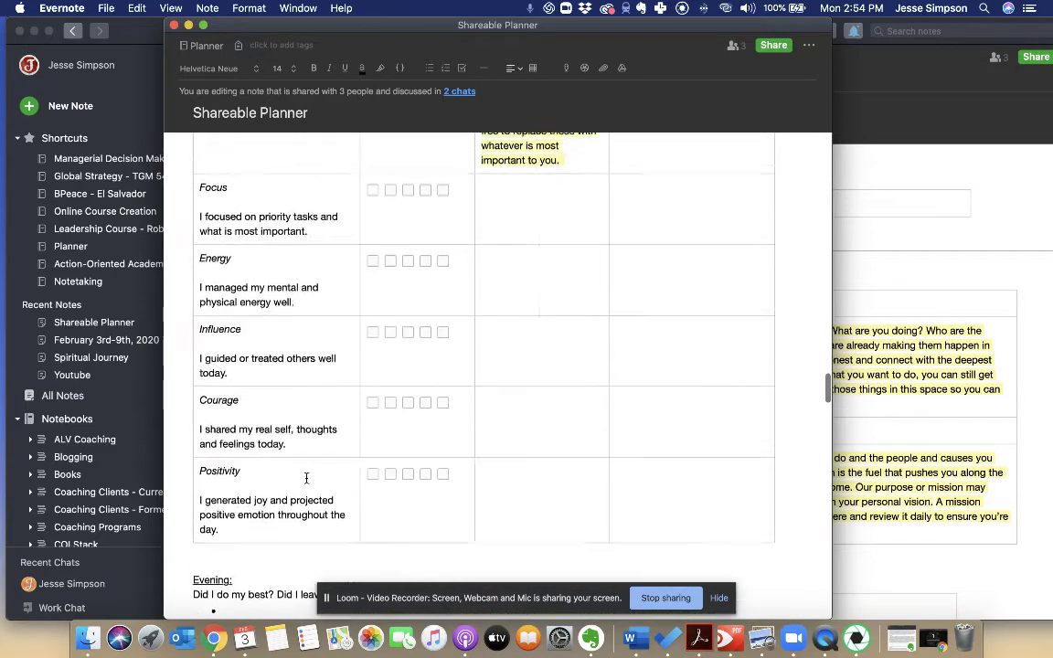
{"action": "scroll", "coordinate": [306, 478], "scroll_direction": "down", "scroll_amount": 3}
{"action": "scroll", "coordinate": [306, 478], "scroll_direction": "down", "scroll_amount": 10}
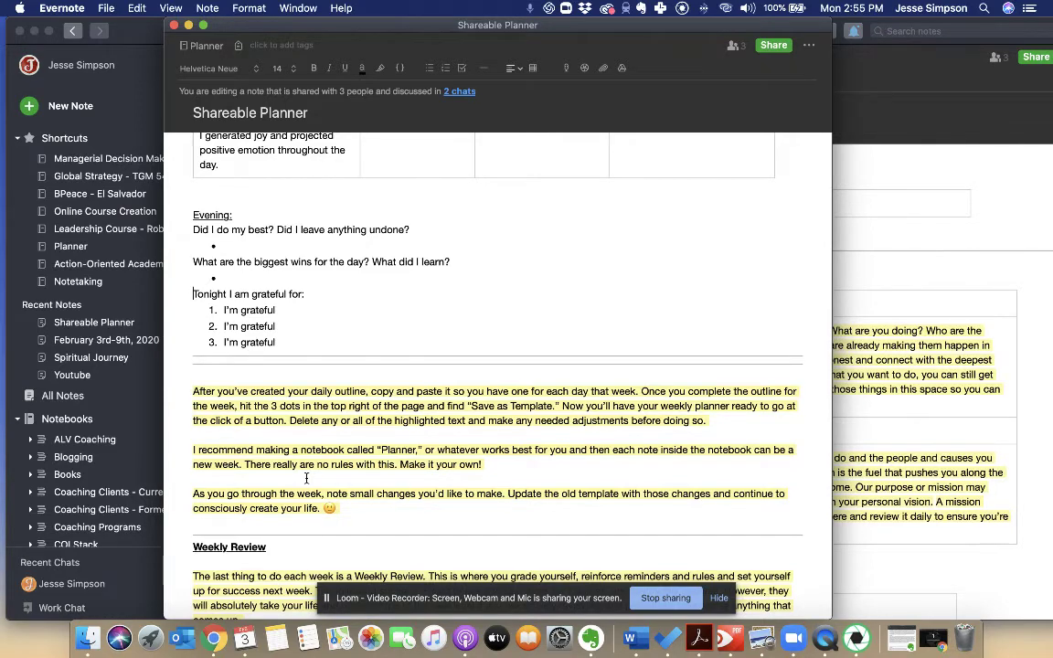
- Select and copy the whole daily outline, from the Morning heading through the third evening gratitude line
{"action": "scroll", "coordinate": [386, 346], "scroll_direction": "up", "scroll_amount": 5}
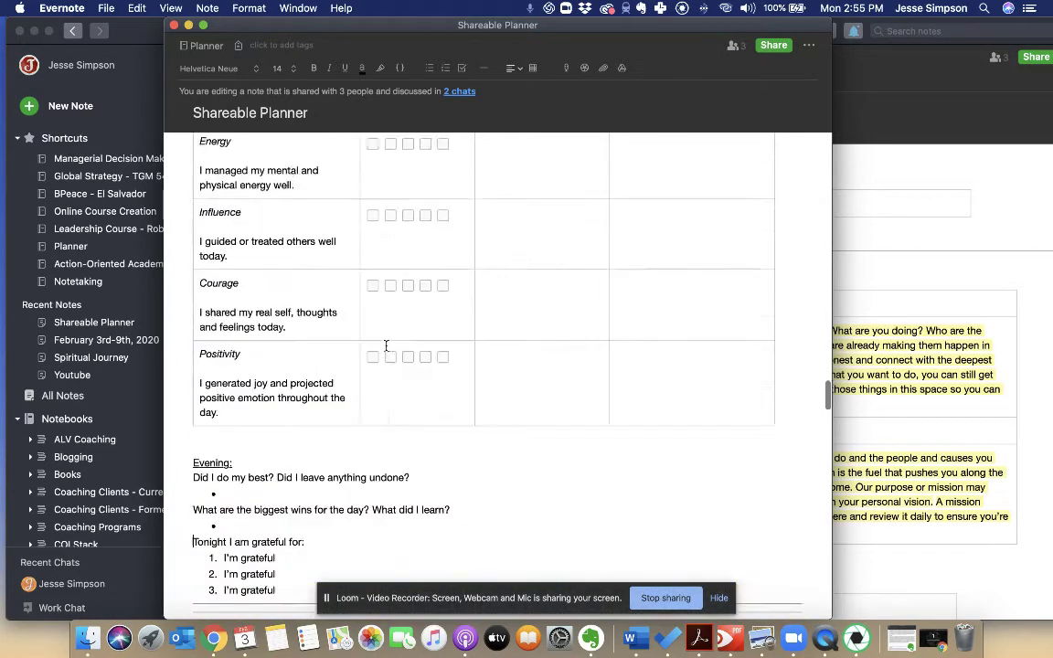
{"action": "scroll", "coordinate": [386, 346], "scroll_direction": "up", "scroll_amount": 20}
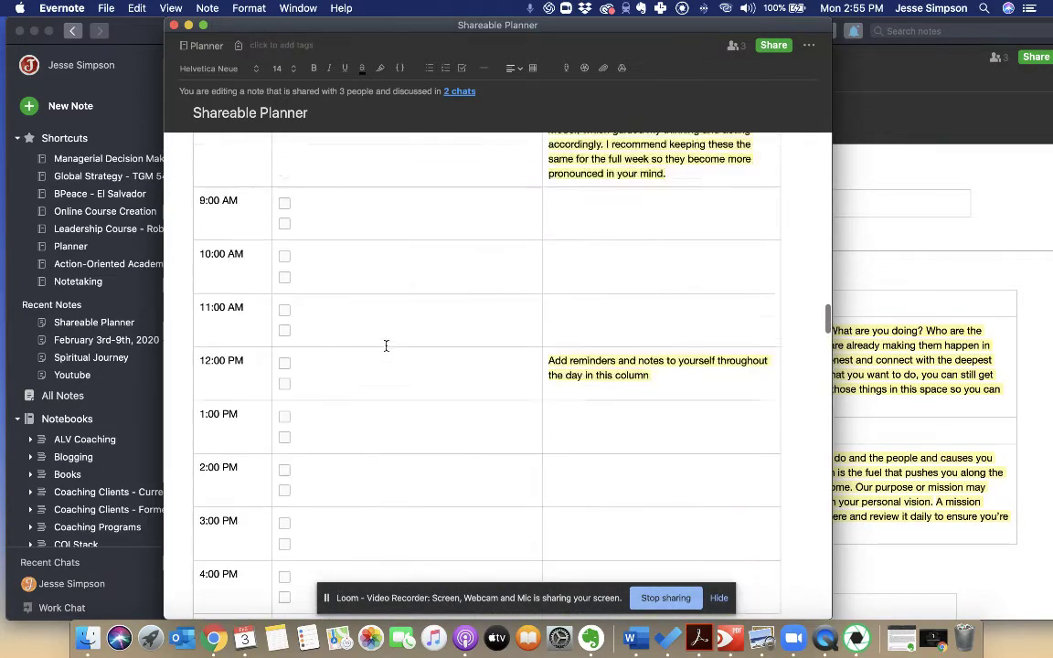
{"action": "scroll", "coordinate": [385, 346], "scroll_direction": "up", "scroll_amount": 20}
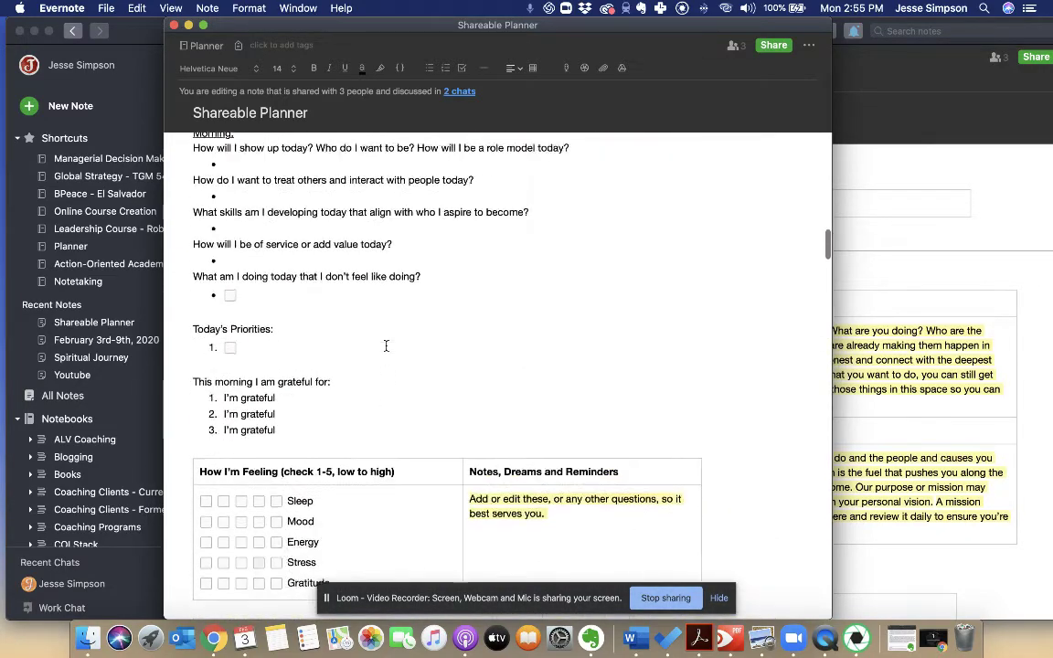
{"action": "scroll", "coordinate": [385, 345], "scroll_direction": "up", "scroll_amount": 5}
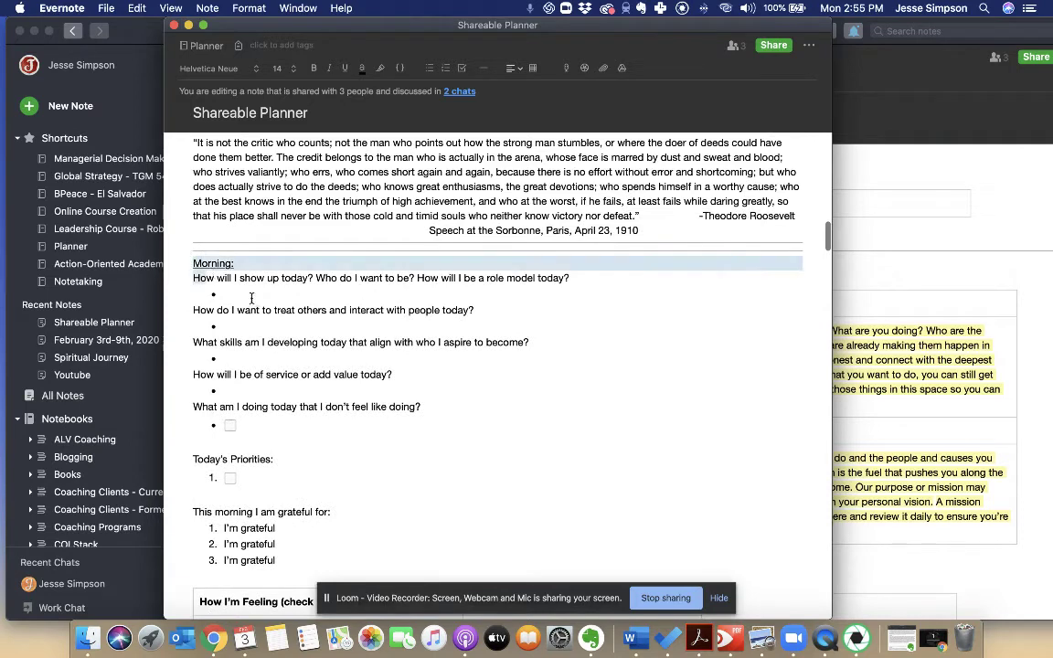
{"action": "left_click_drag", "start_coordinate": [252, 298], "coordinate": [410, 385]}
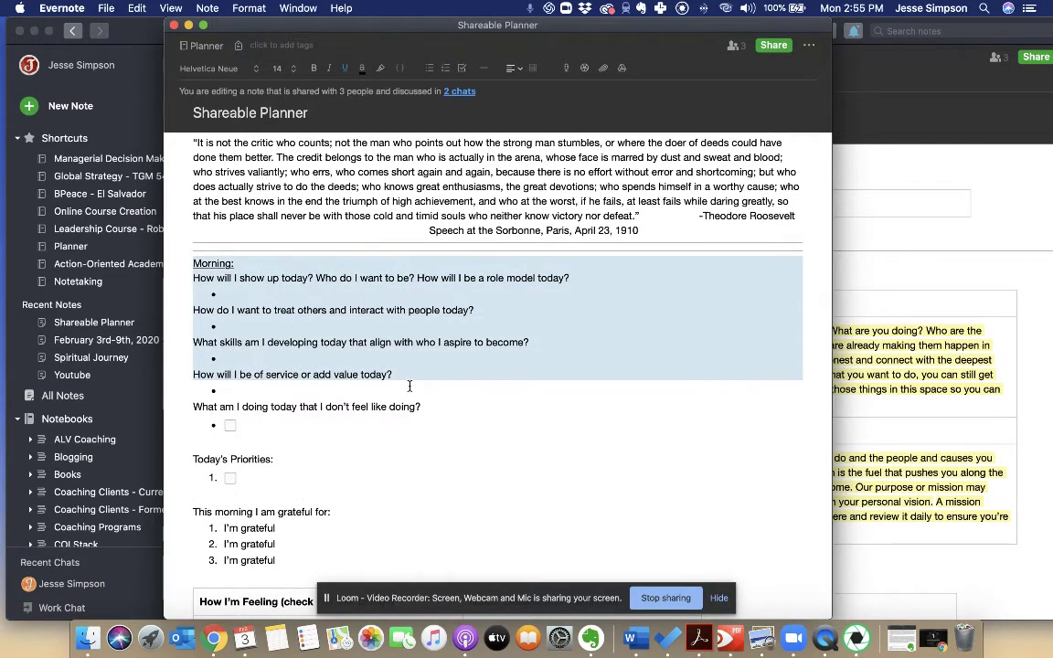
{"action": "scroll", "coordinate": [410, 385], "scroll_direction": "down", "scroll_amount": 10}
{"action": "left_click_drag", "start_coordinate": [410, 385], "coordinate": [330, 519]}
{"action": "scroll", "coordinate": [409, 386], "scroll_direction": "down", "scroll_amount": 12}
{"action": "scroll", "coordinate": [409, 386], "scroll_direction": "down", "scroll_amount": 10}
{"action": "scroll", "coordinate": [410, 386], "scroll_direction": "down", "scroll_amount": 15}
{"action": "scroll", "coordinate": [410, 386], "scroll_direction": "down", "scroll_amount": 10}
{"action": "scroll", "coordinate": [408, 391], "scroll_direction": "down", "scroll_amount": 15}
{"action": "scroll", "coordinate": [408, 391], "scroll_direction": "down", "scroll_amount": 10}
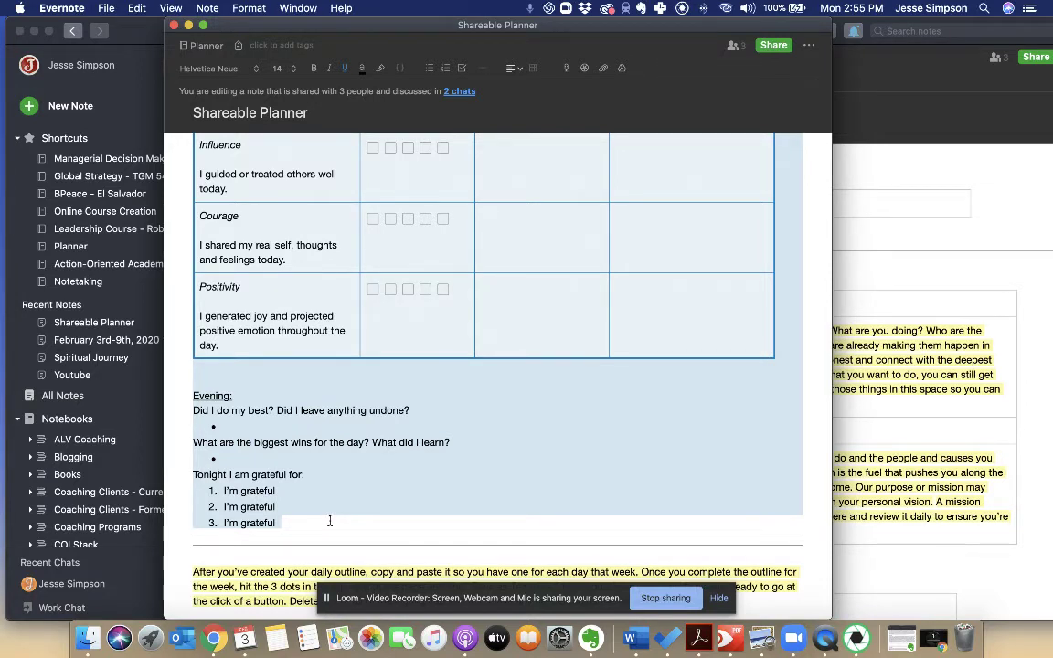
- Insert a horizontal divider with an empty line beneath it after the third evening gratitude line
{"action": "scroll", "coordinate": [240, 484], "scroll_direction": "up", "scroll_amount": 7}
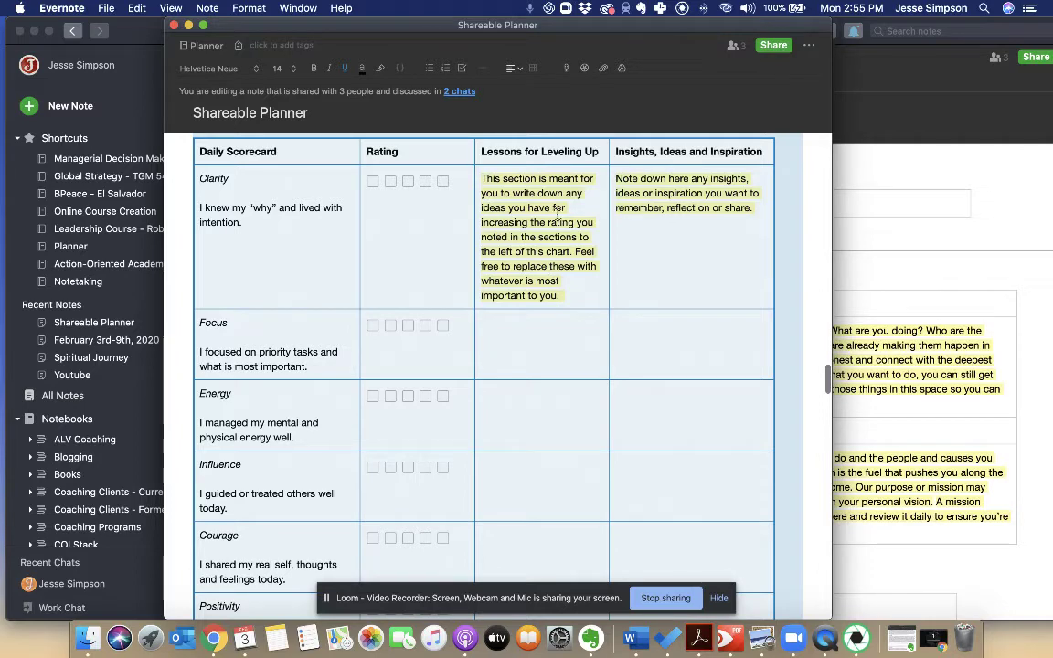
{"action": "scroll", "coordinate": [484, 292], "scroll_direction": "down", "scroll_amount": 2}
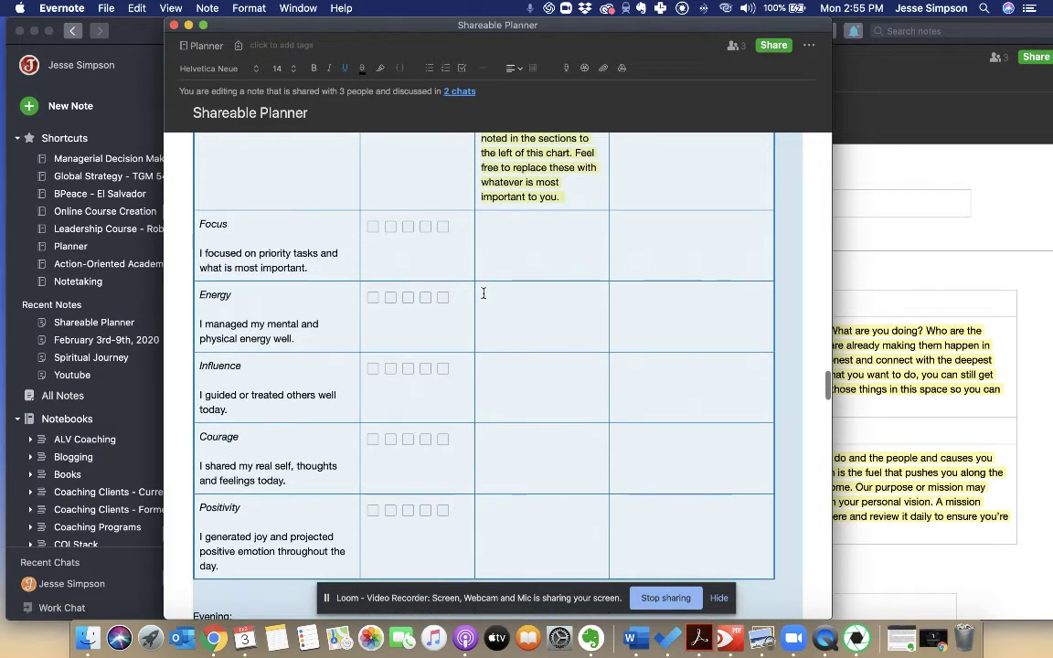
{"action": "scroll", "coordinate": [483, 293], "scroll_direction": "down", "scroll_amount": 5}
{"action": "left_click", "coordinate": [301, 509]}
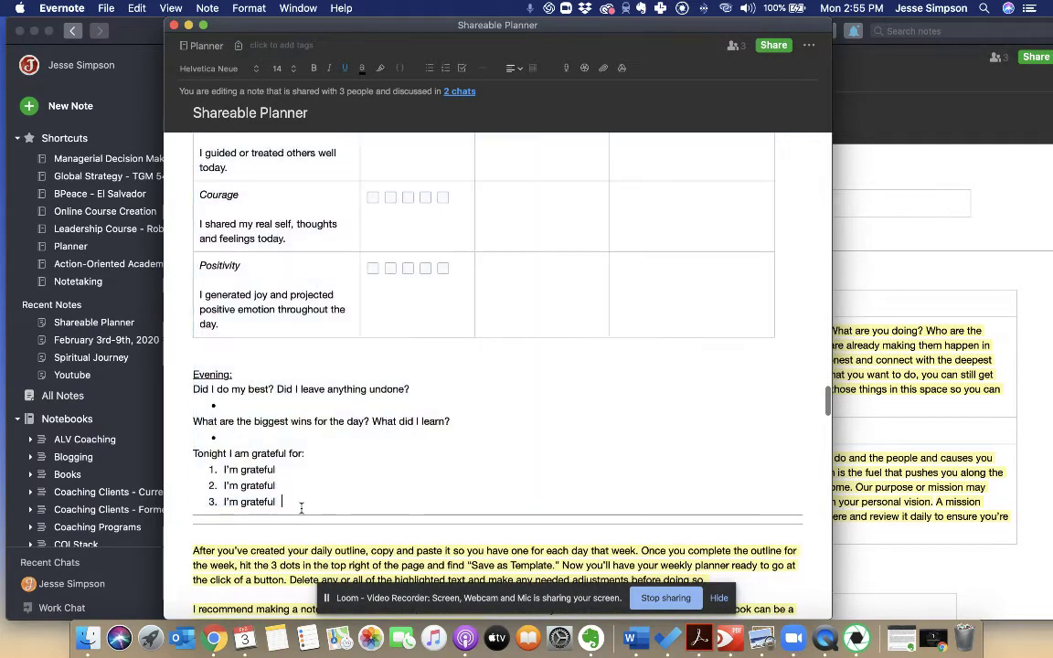
{"action": "key", "text": "Return"}
{"action": "key", "text": "Return"}
{"action": "type", "text": "--"}
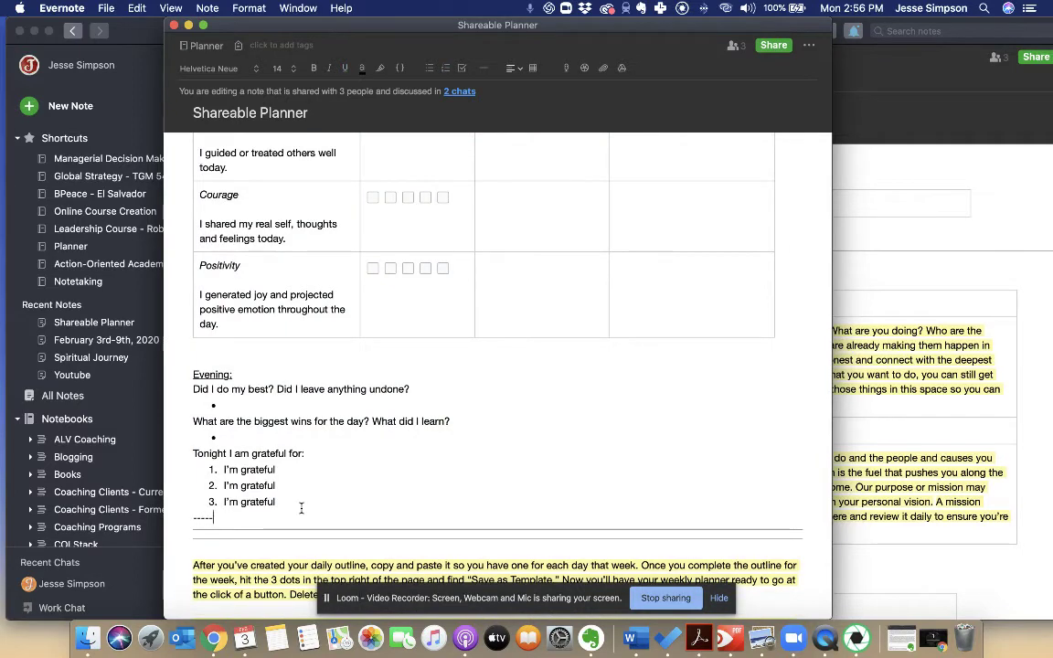
{"action": "type", "text": "---"}
{"action": "key", "text": "Return"}
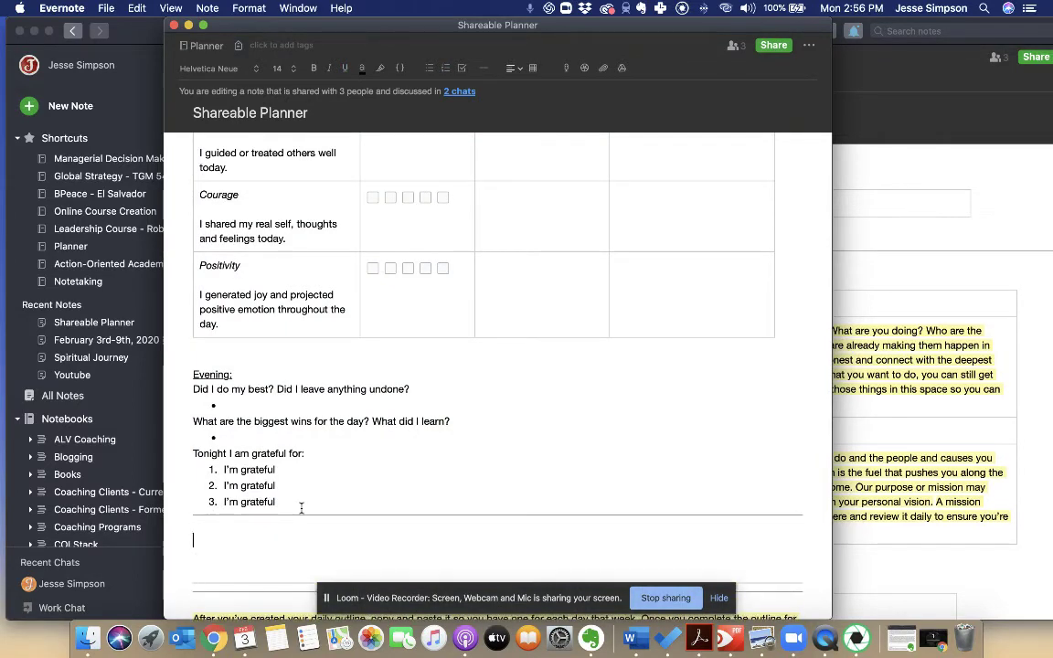
- Paste the copied daily outline below the new divider and look through the pasted day and the Weekly Review categories
{"action": "key", "text": "super+z"}
{"action": "scroll", "coordinate": [300, 506], "scroll_direction": "up", "scroll_amount": 3}
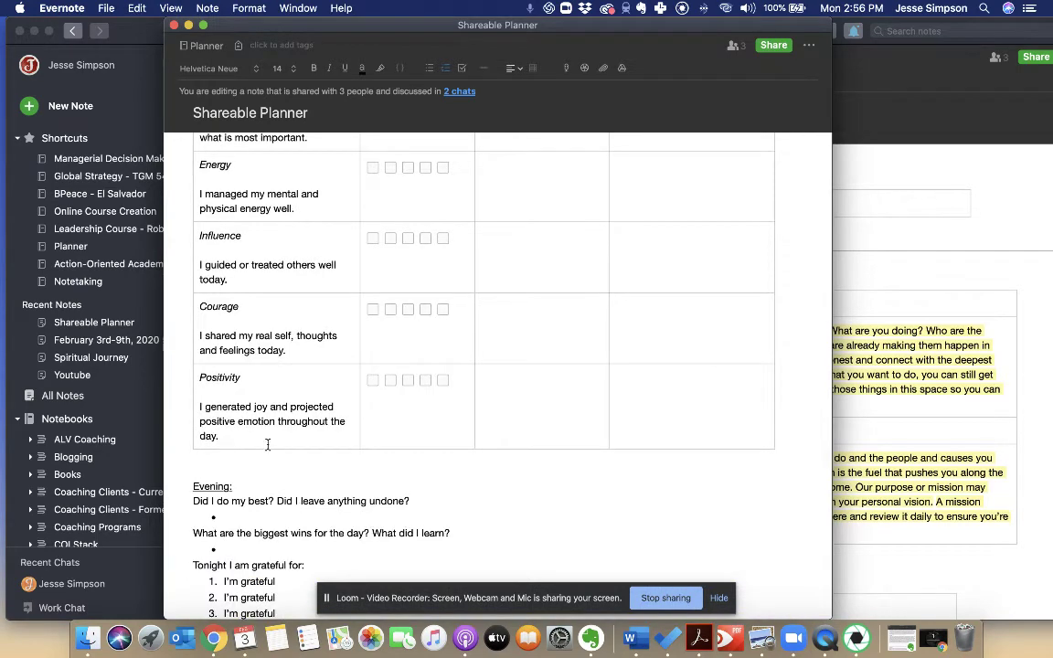
{"action": "scroll", "coordinate": [263, 440], "scroll_direction": "up", "scroll_amount": 10}
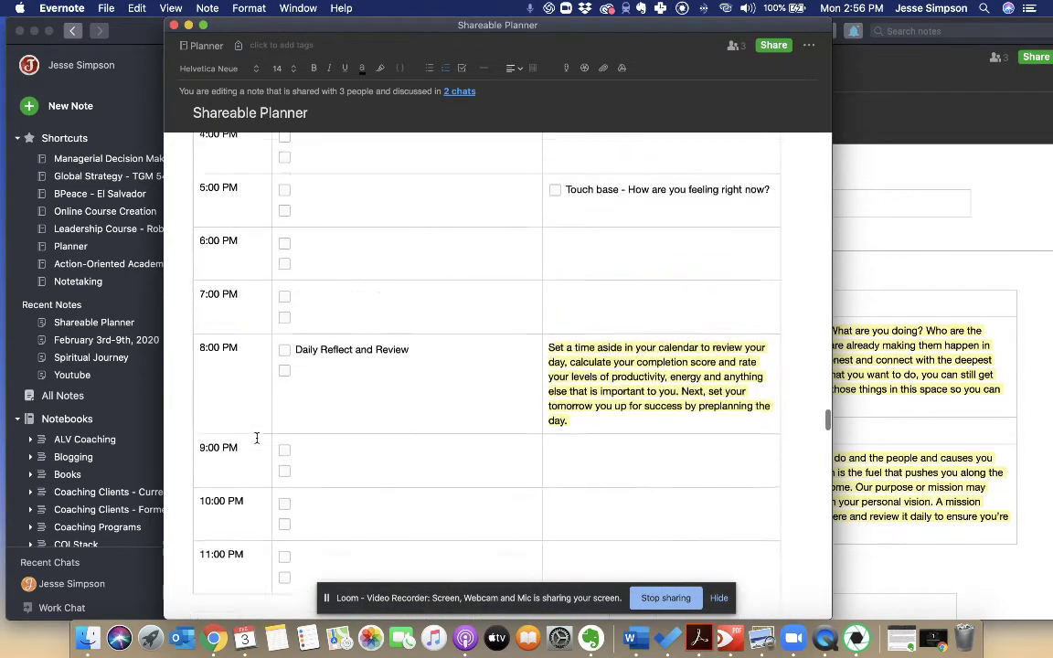
{"action": "scroll", "coordinate": [257, 438], "scroll_direction": "up", "scroll_amount": 1}
{"action": "scroll", "coordinate": [308, 275], "scroll_direction": "down", "scroll_amount": 2}
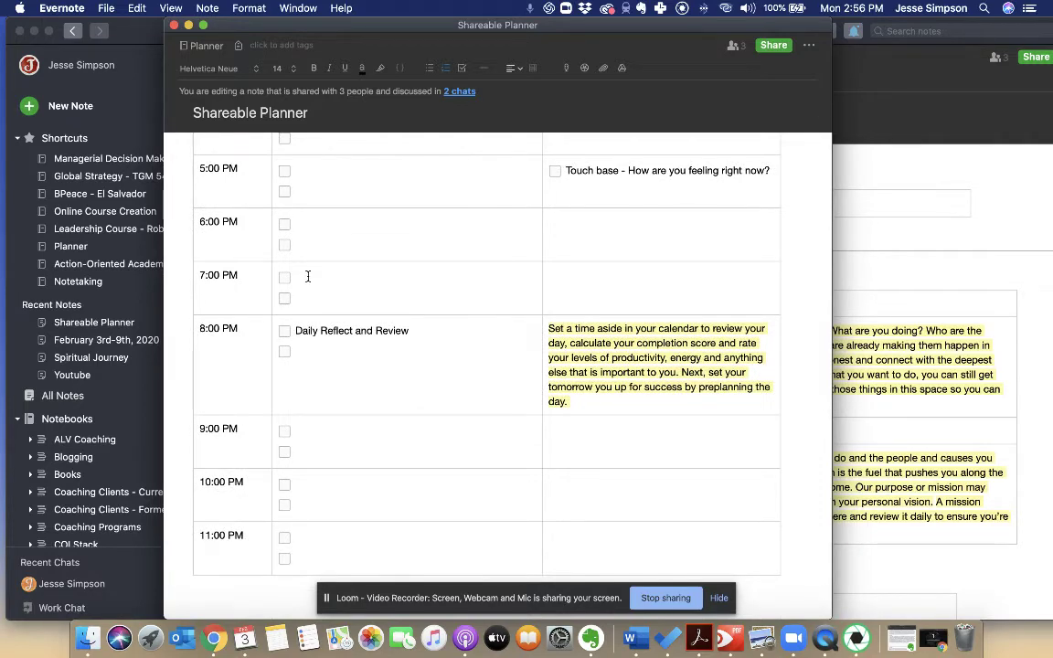
{"action": "scroll", "coordinate": [307, 276], "scroll_direction": "down", "scroll_amount": 15}
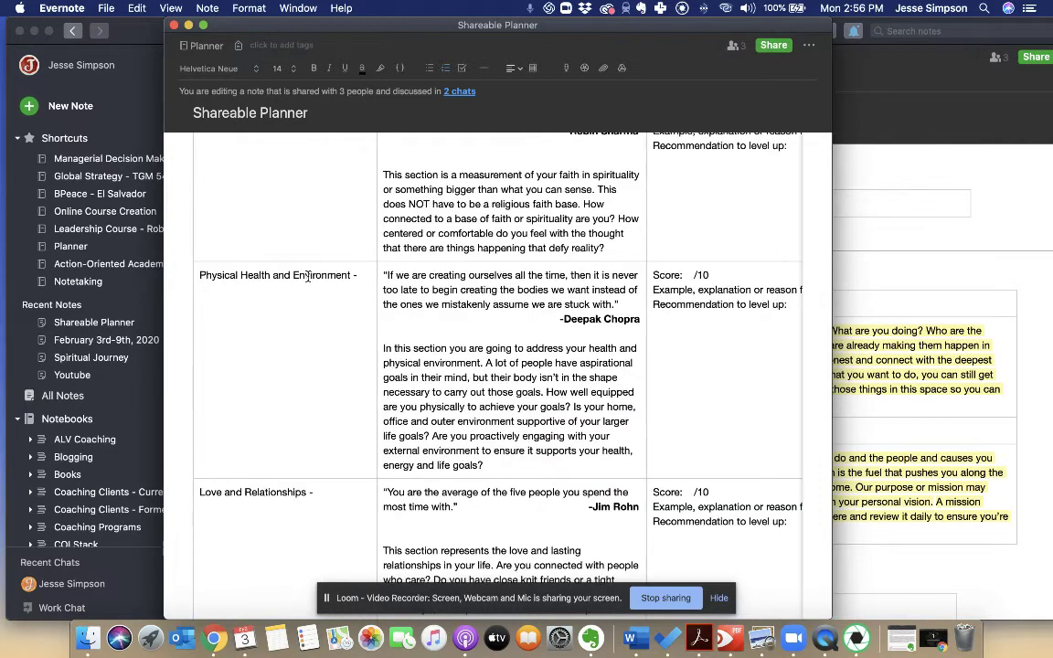
{"action": "scroll", "coordinate": [307, 276], "scroll_direction": "up", "scroll_amount": 4}
{"action": "scroll", "coordinate": [307, 276], "scroll_direction": "up", "scroll_amount": 10}
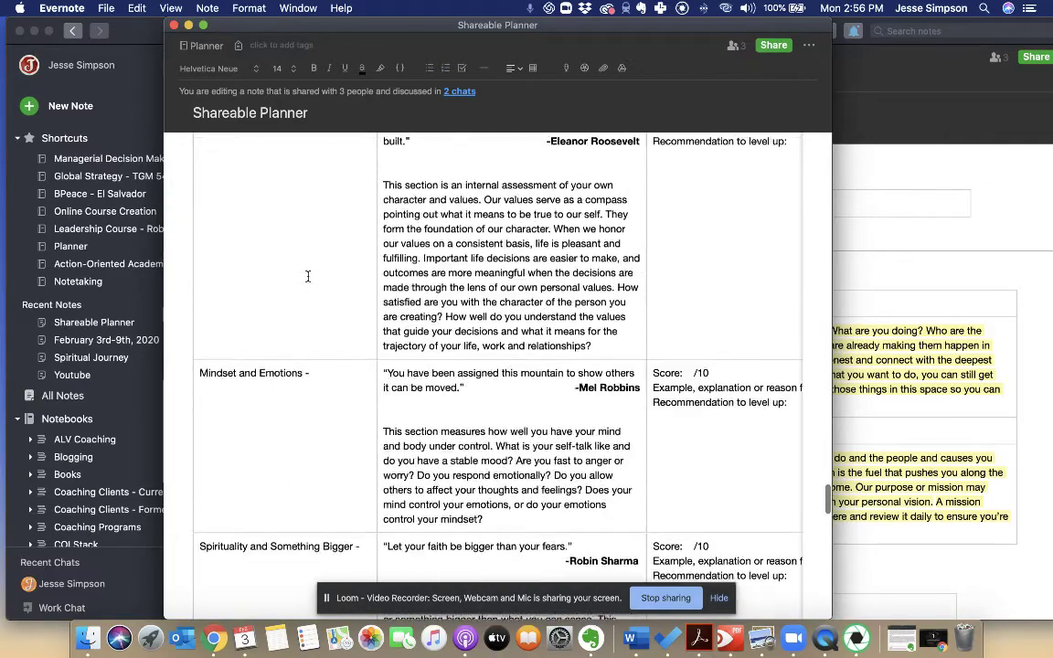
- Review the duplicated day's schedule, Daily Scorecard and Evening questions, the template instructions and the Weekly Review introduction
{"action": "scroll", "coordinate": [307, 276], "scroll_direction": "up", "scroll_amount": 7}
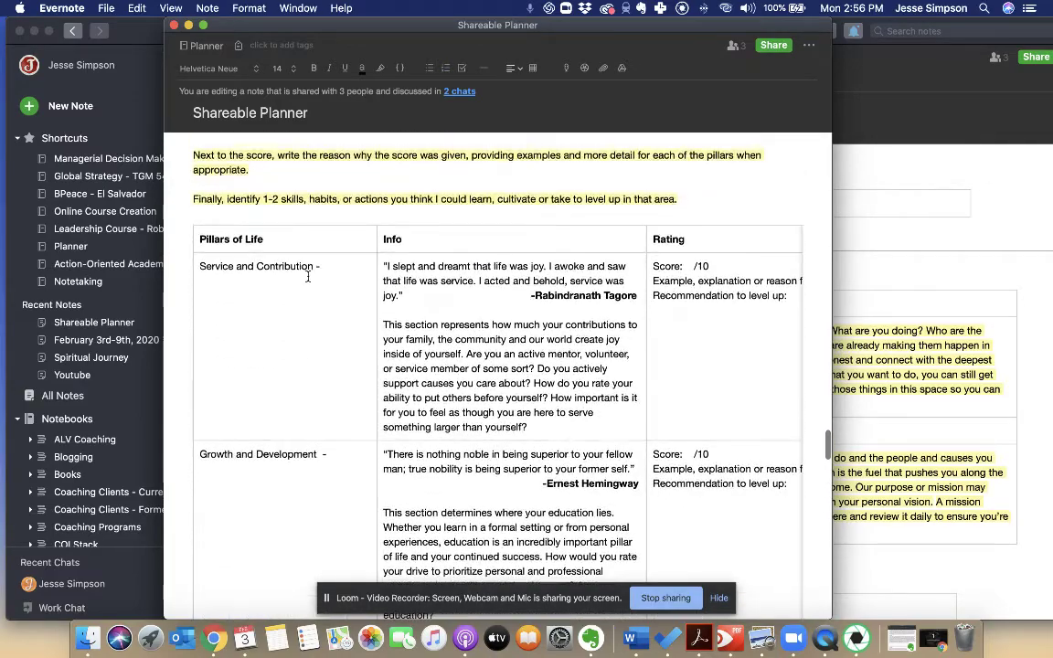
{"action": "scroll", "coordinate": [307, 276], "scroll_direction": "down", "scroll_amount": 15}
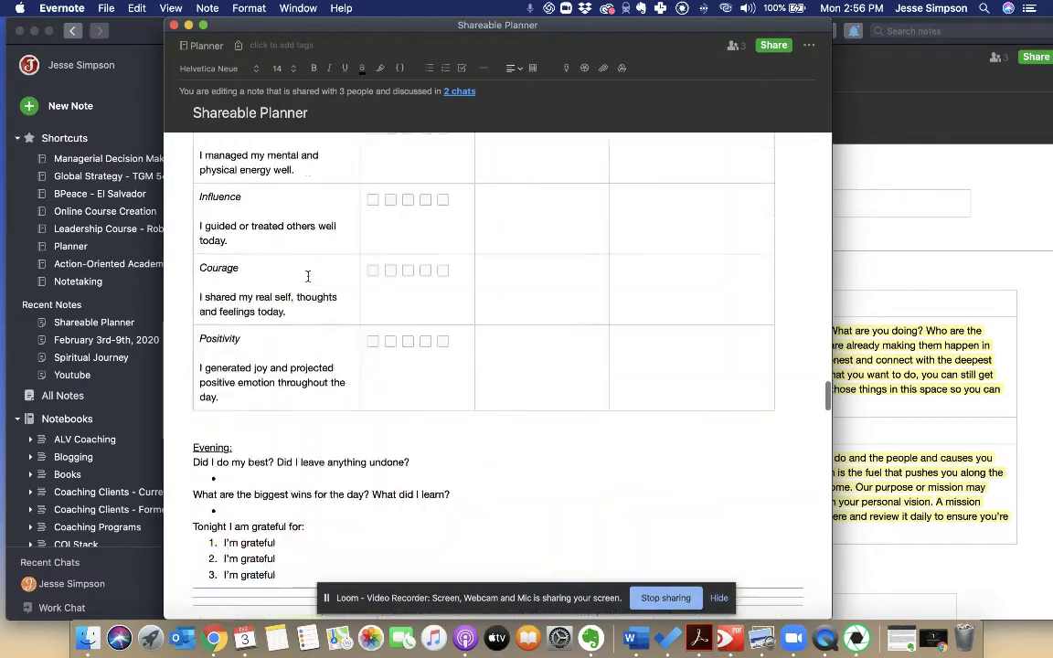
{"action": "scroll", "coordinate": [307, 276], "scroll_direction": "up", "scroll_amount": 2}
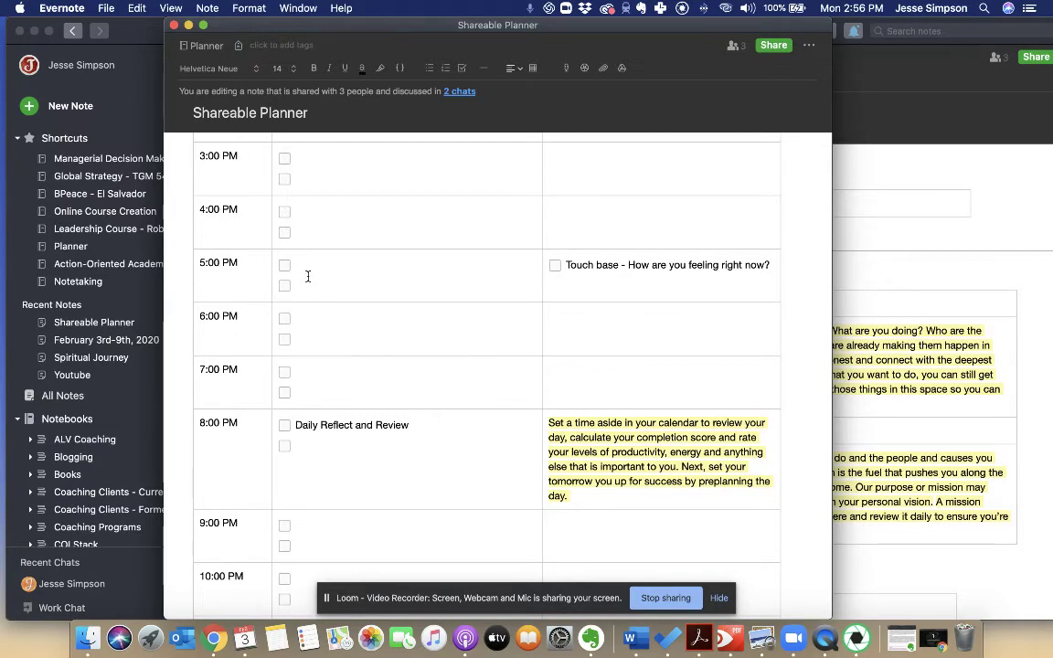
{"action": "scroll", "coordinate": [307, 276], "scroll_direction": "down", "scroll_amount": 15}
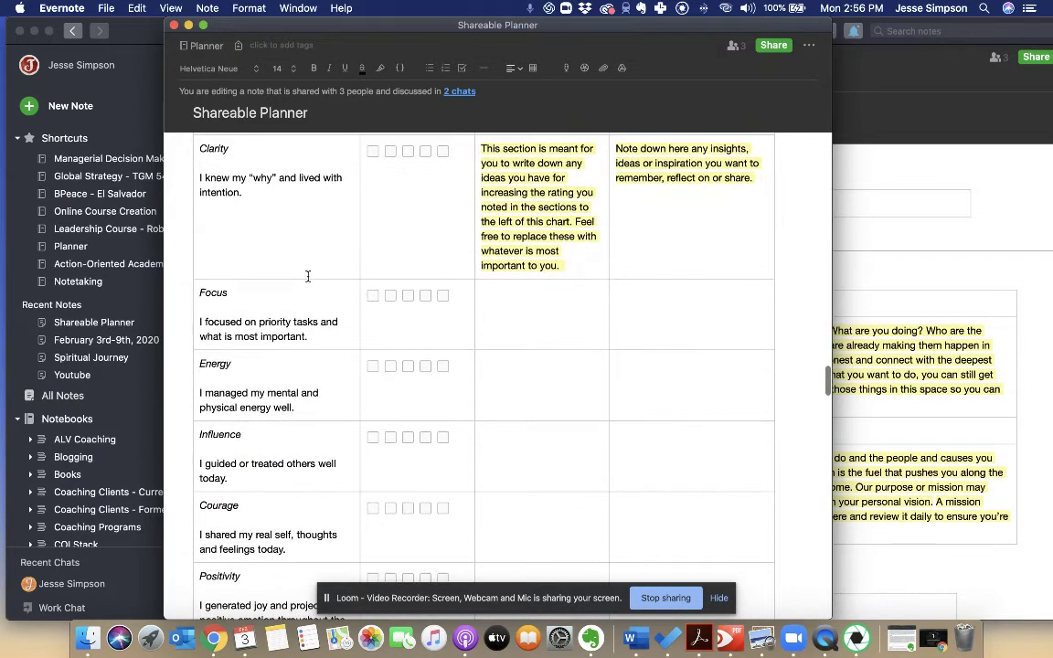
{"action": "scroll", "coordinate": [307, 276], "scroll_direction": "up", "scroll_amount": 4}
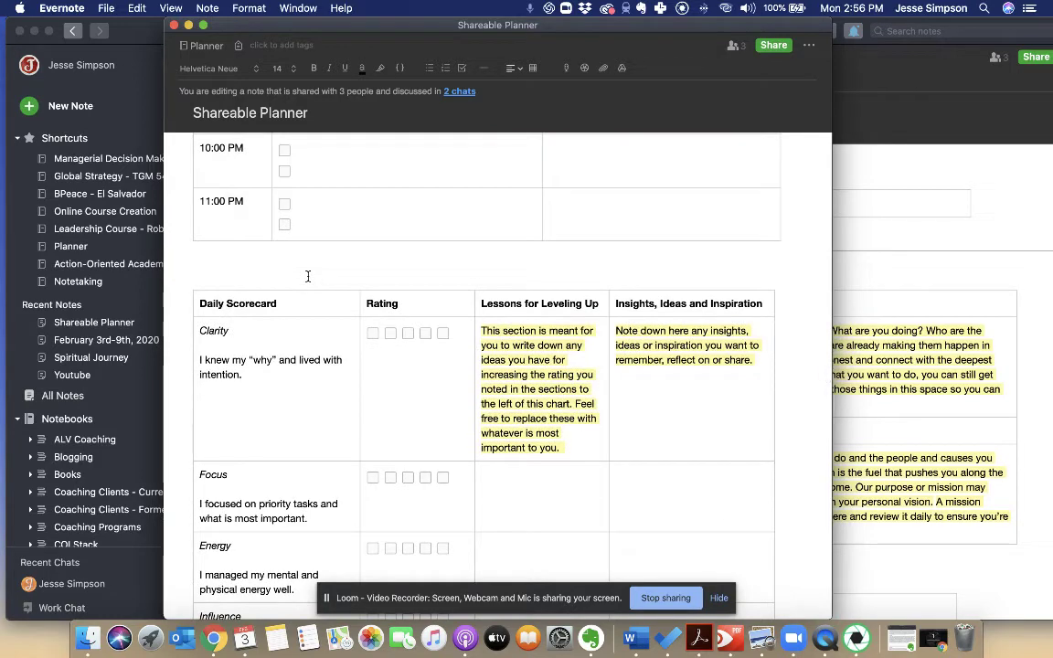
{"action": "scroll", "coordinate": [307, 276], "scroll_direction": "down", "scroll_amount": 6}
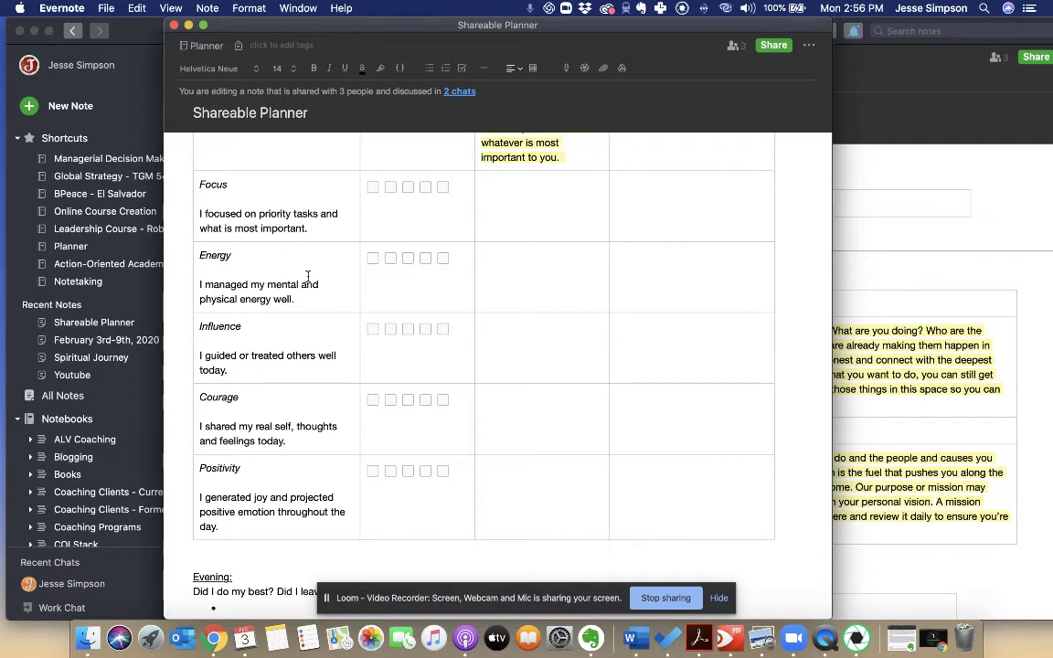
{"action": "scroll", "coordinate": [308, 276], "scroll_direction": "down", "scroll_amount": 10}
{"action": "scroll", "coordinate": [308, 276], "scroll_direction": "down", "scroll_amount": 4}
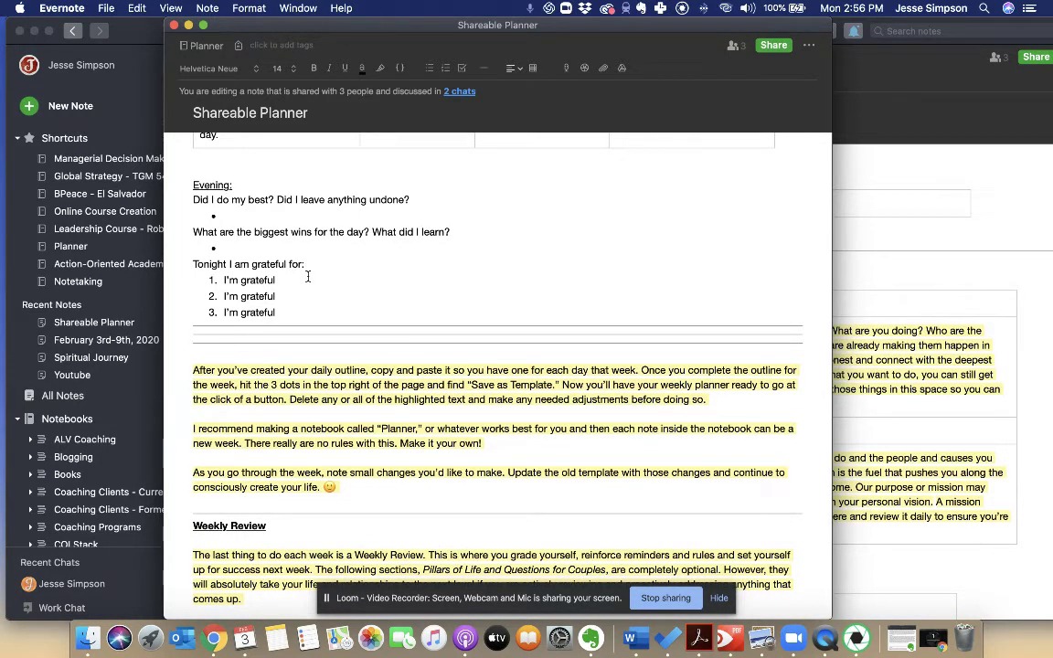
{"action": "scroll", "coordinate": [308, 275], "scroll_direction": "down", "scroll_amount": 10}
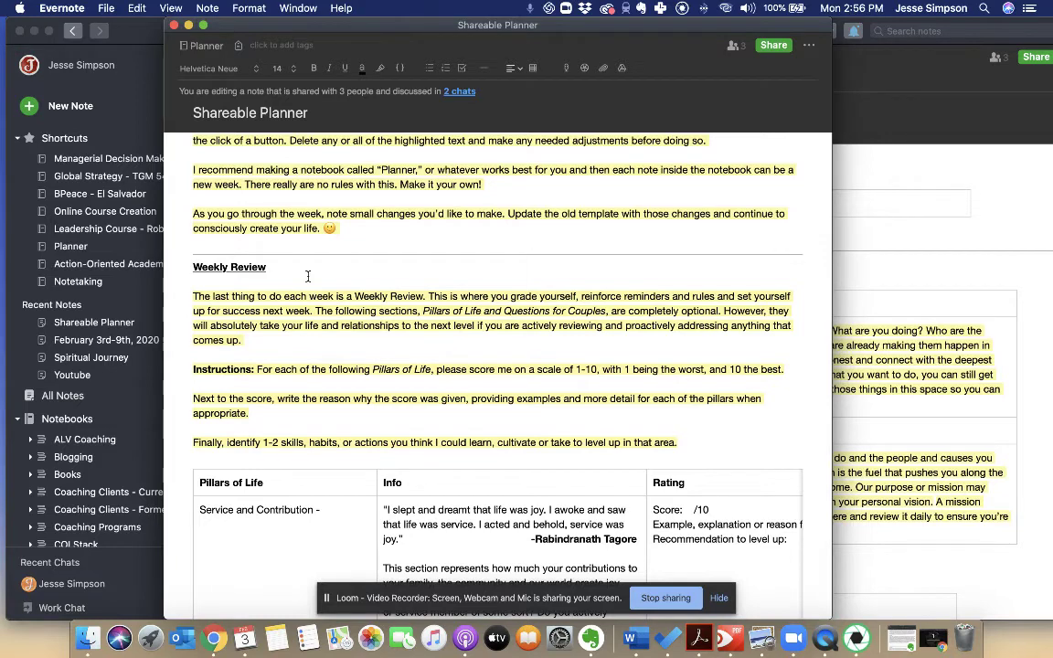
{"action": "scroll", "coordinate": [308, 276], "scroll_direction": "down", "scroll_amount": 3}
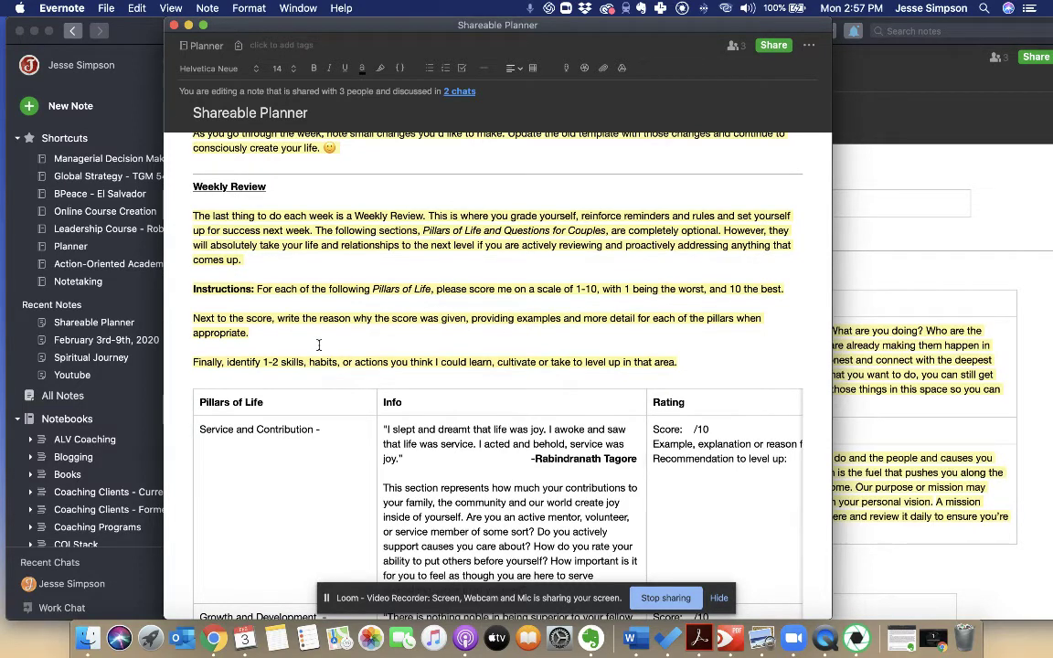
- Inspect the cell and deletion options of the Pillars of Life table, including Delete Table, and close them without applying any
{"action": "left_click", "coordinate": [315, 402]}
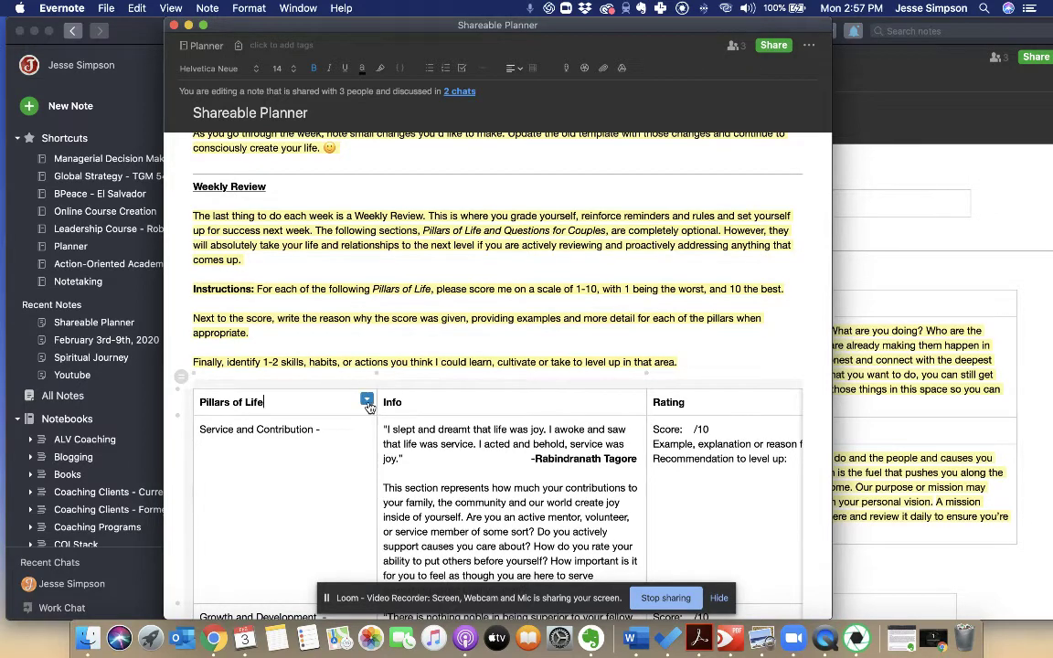
{"action": "left_click", "coordinate": [366, 401]}
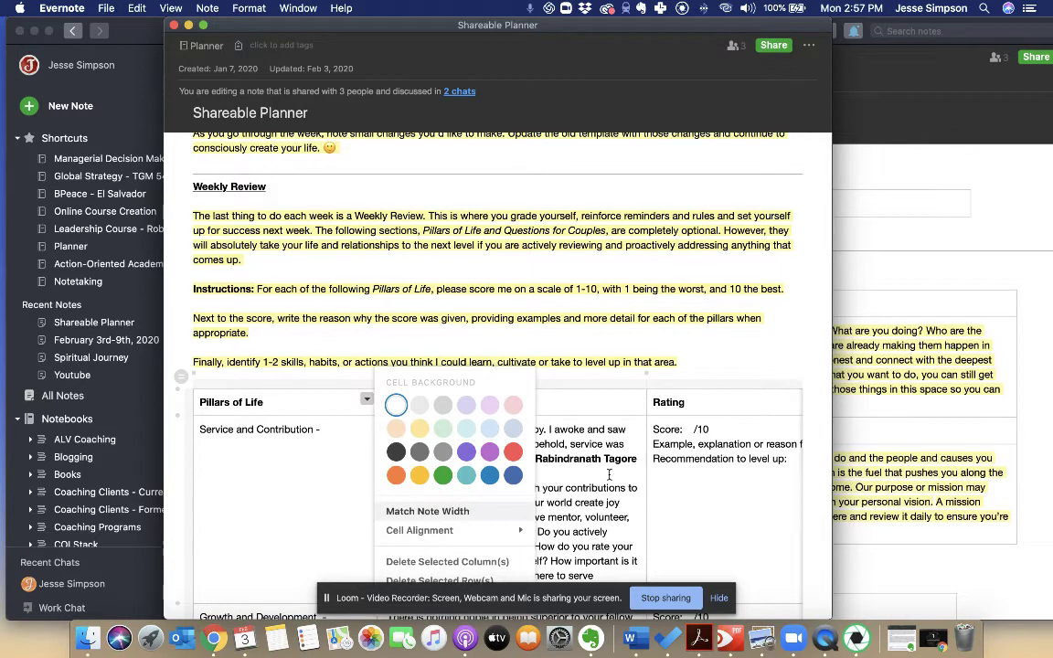
{"action": "left_click", "coordinate": [544, 485]}
{"action": "scroll", "coordinate": [332, 318], "scroll_direction": "down", "scroll_amount": 3}
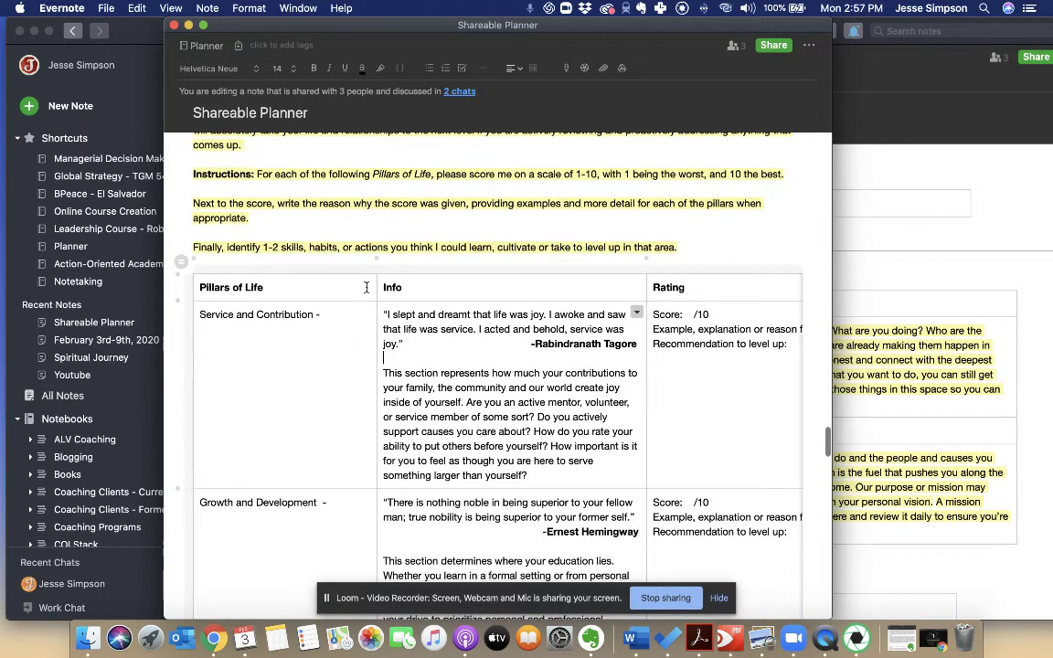
{"action": "left_click", "coordinate": [367, 284]}
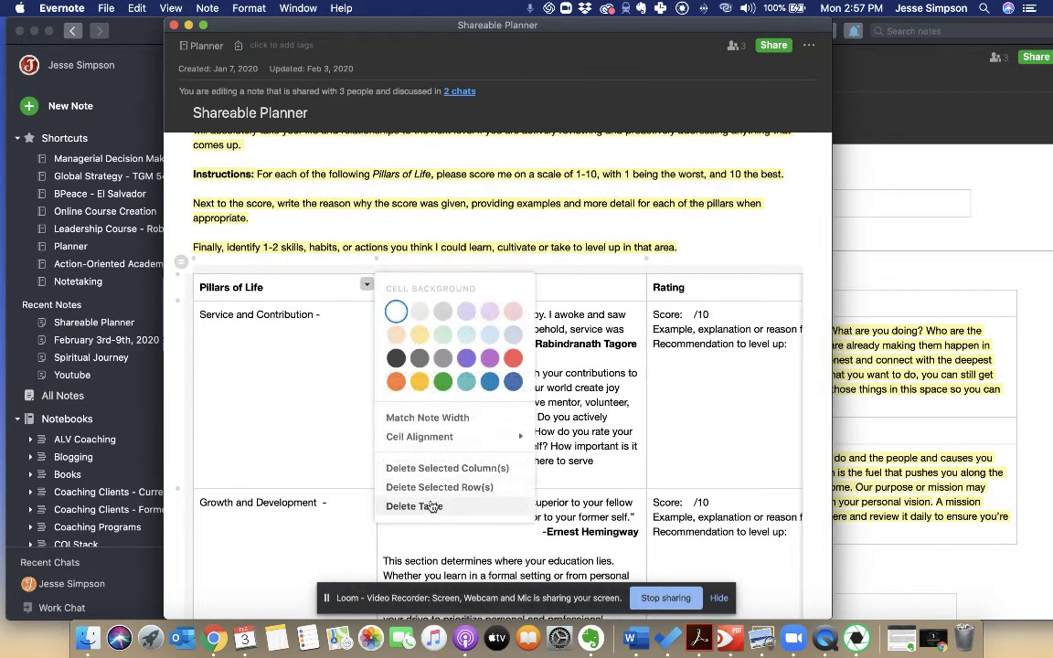
{"action": "left_click", "coordinate": [308, 432]}
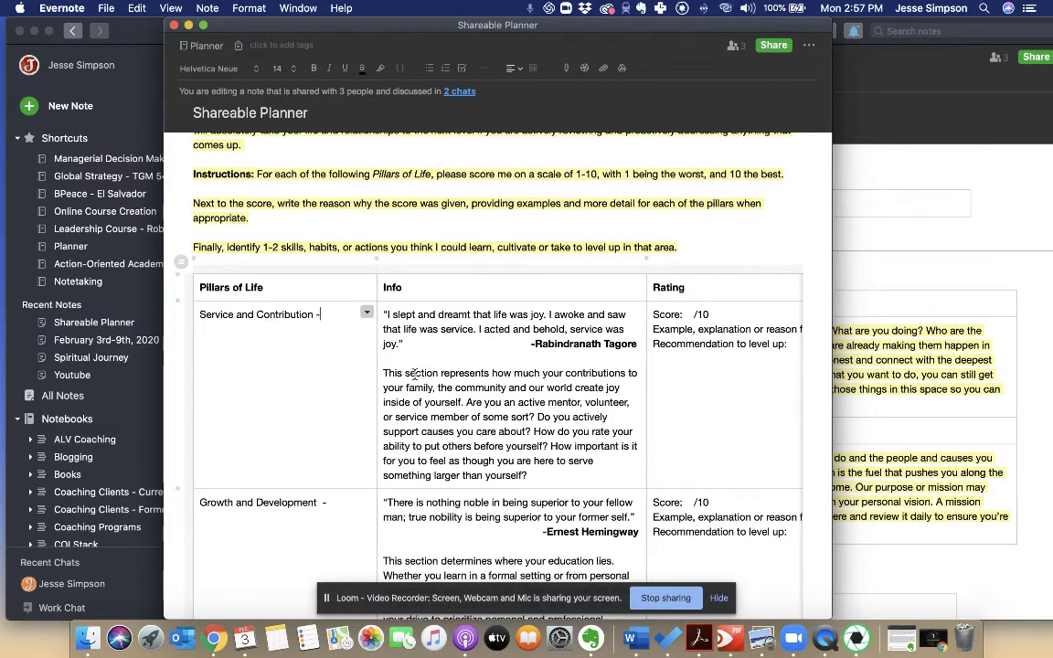
- Highlight the Service and Contribution pillar and skim the pillars beneath it
{"action": "left_click_drag", "start_coordinate": [322, 313], "coordinate": [202, 311]}
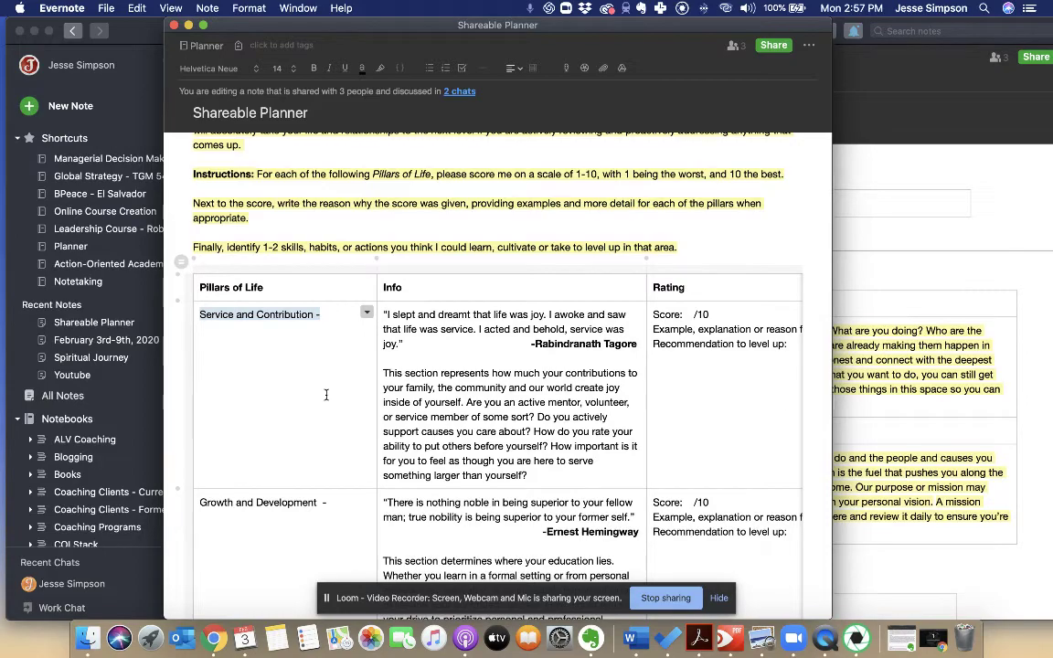
{"action": "scroll", "coordinate": [325, 393], "scroll_direction": "down", "scroll_amount": 3}
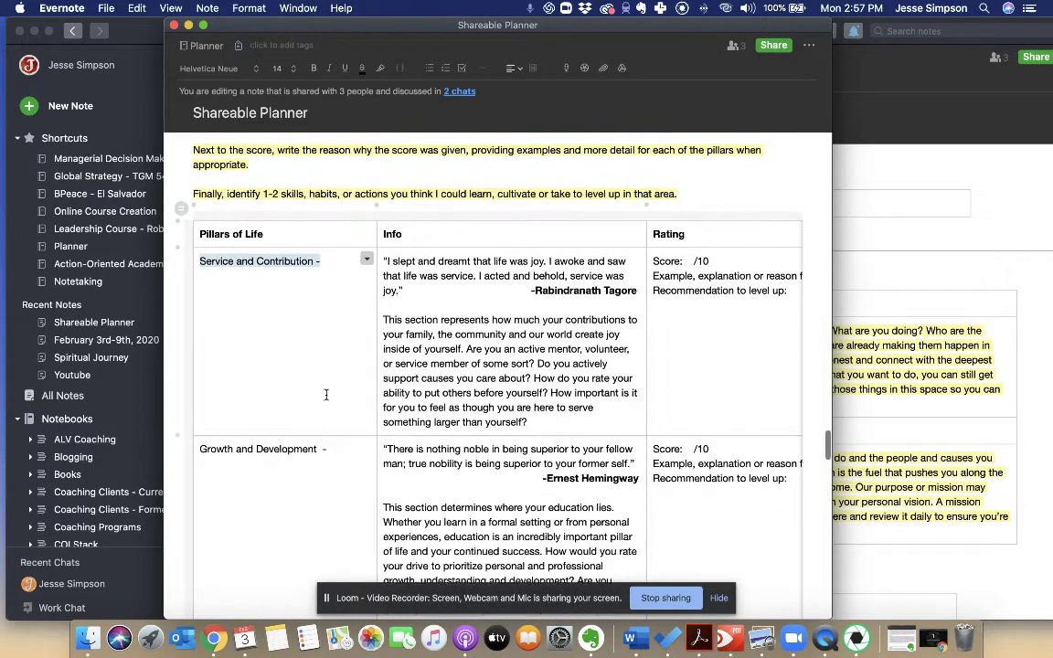
{"action": "scroll", "coordinate": [325, 394], "scroll_direction": "down", "scroll_amount": 8}
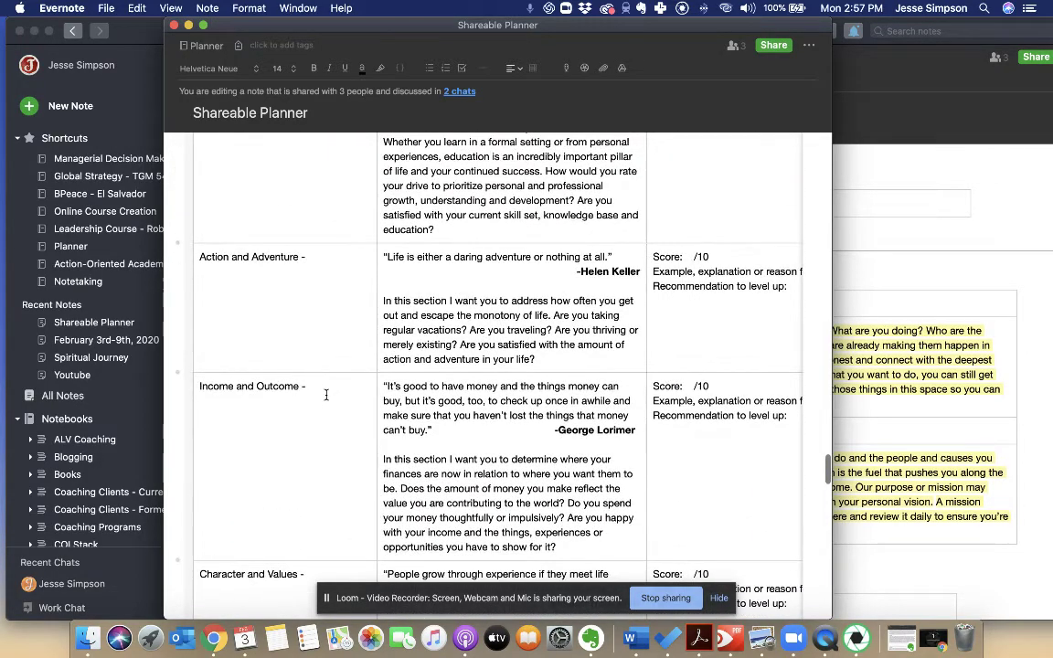
{"action": "scroll", "coordinate": [325, 394], "scroll_direction": "up", "scroll_amount": 10}
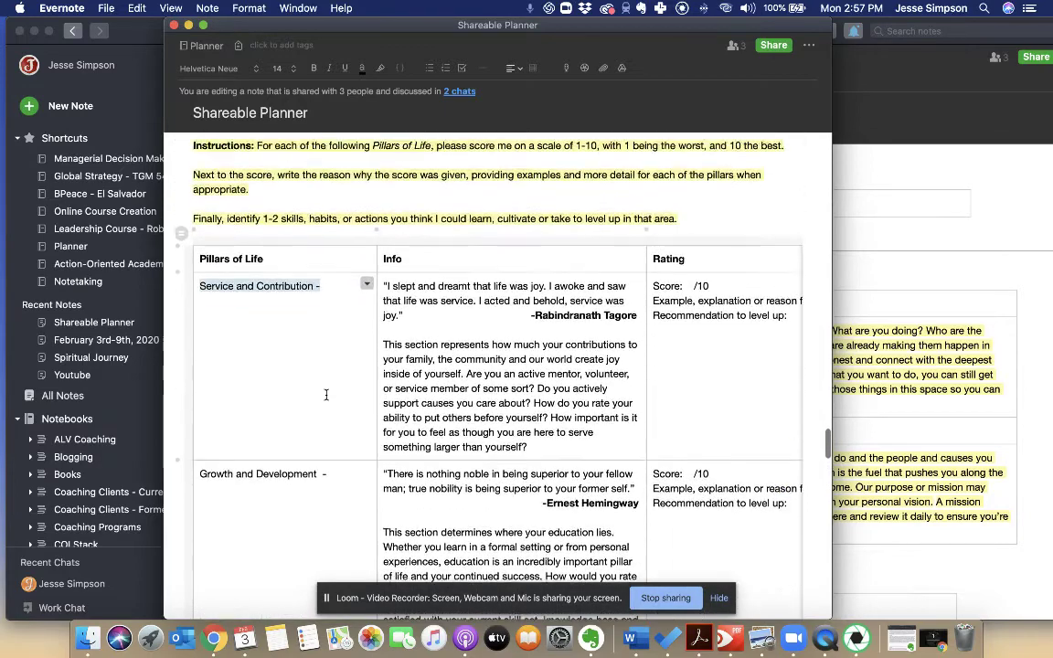
- Review the Weekly Review scoring instructions alongside the score, explanation and recommendation fields in the Rating column
{"action": "scroll", "coordinate": [470, 375], "scroll_direction": "right", "scroll_amount": 2}
{"action": "scroll", "coordinate": [200, 240], "scroll_direction": "up", "scroll_amount": 2}
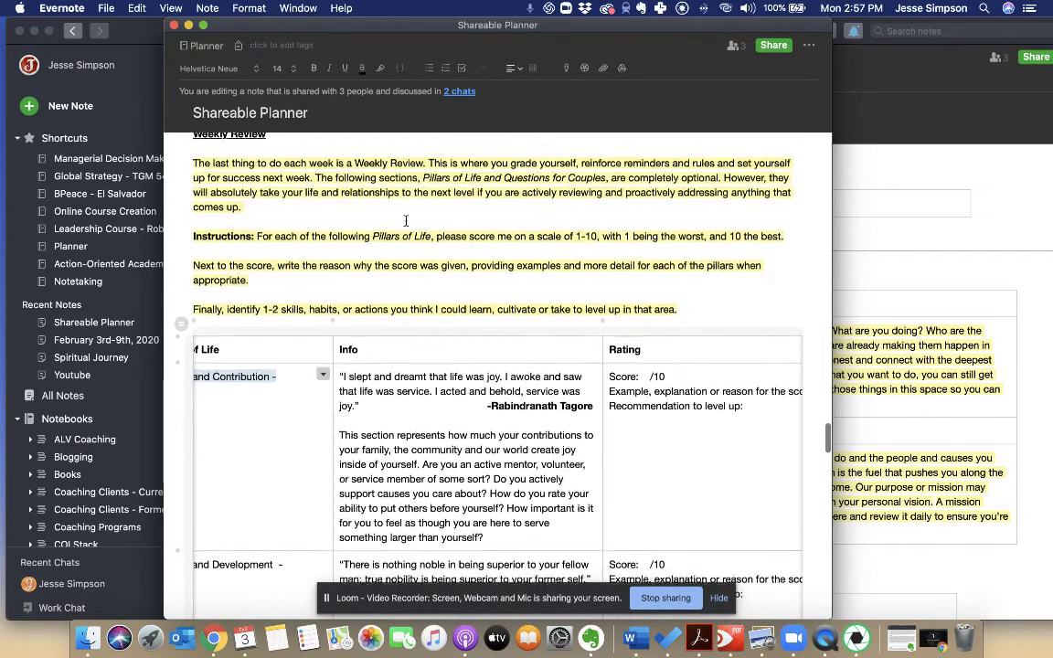
{"action": "left_click_drag", "start_coordinate": [199, 240], "coordinate": [745, 393]}
{"action": "left_click", "coordinate": [745, 393]}
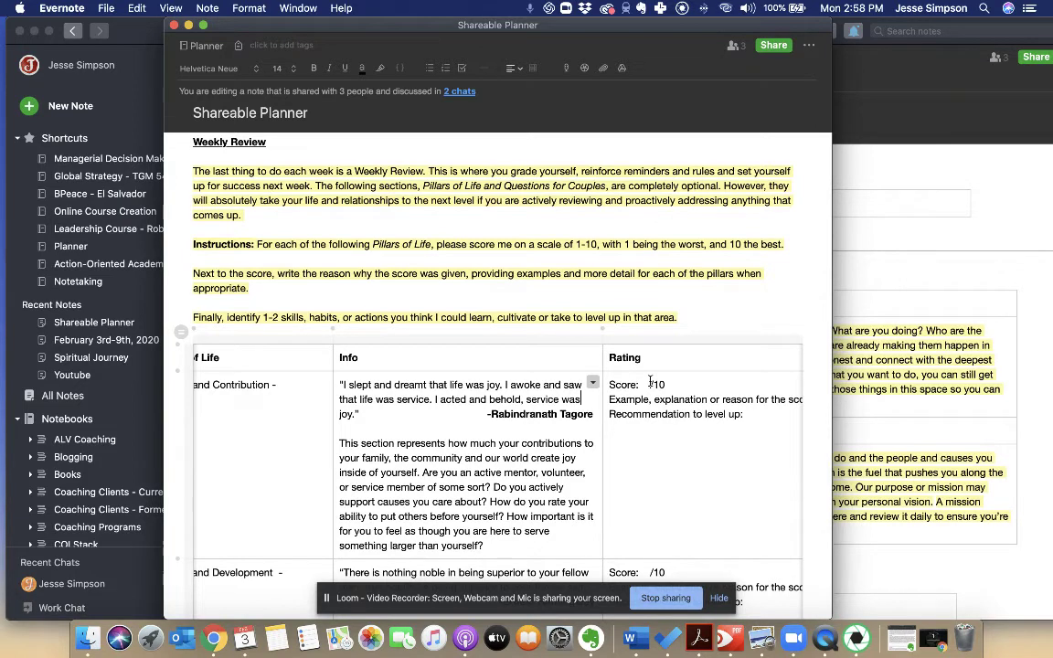
{"action": "scroll", "coordinate": [650, 384], "scroll_direction": "right", "scroll_amount": 5}
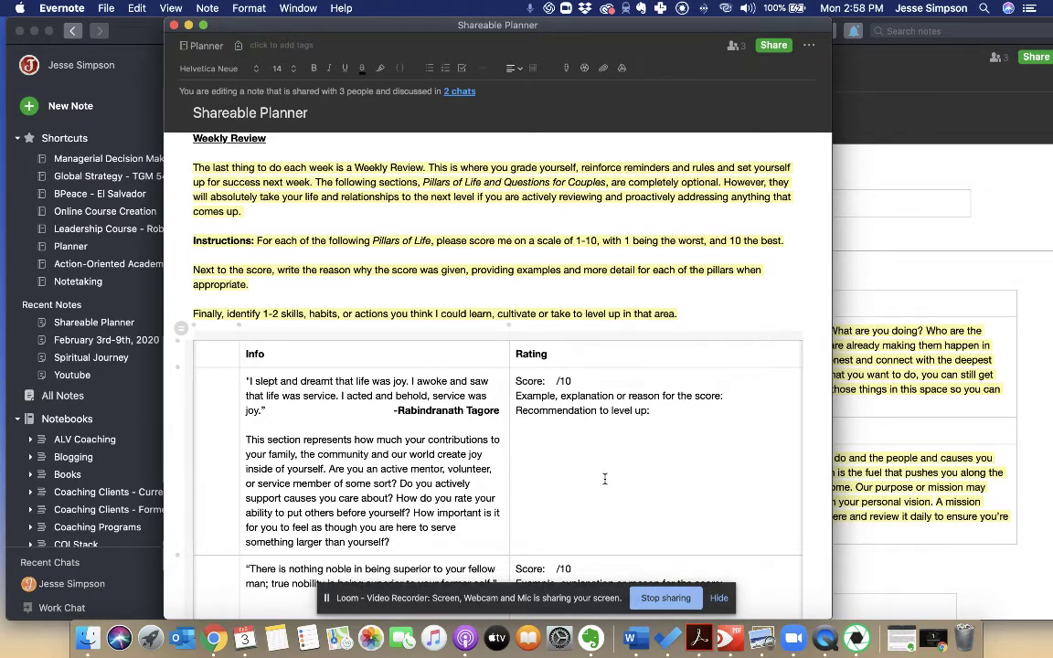
{"action": "key", "text": "ctrl+z"}
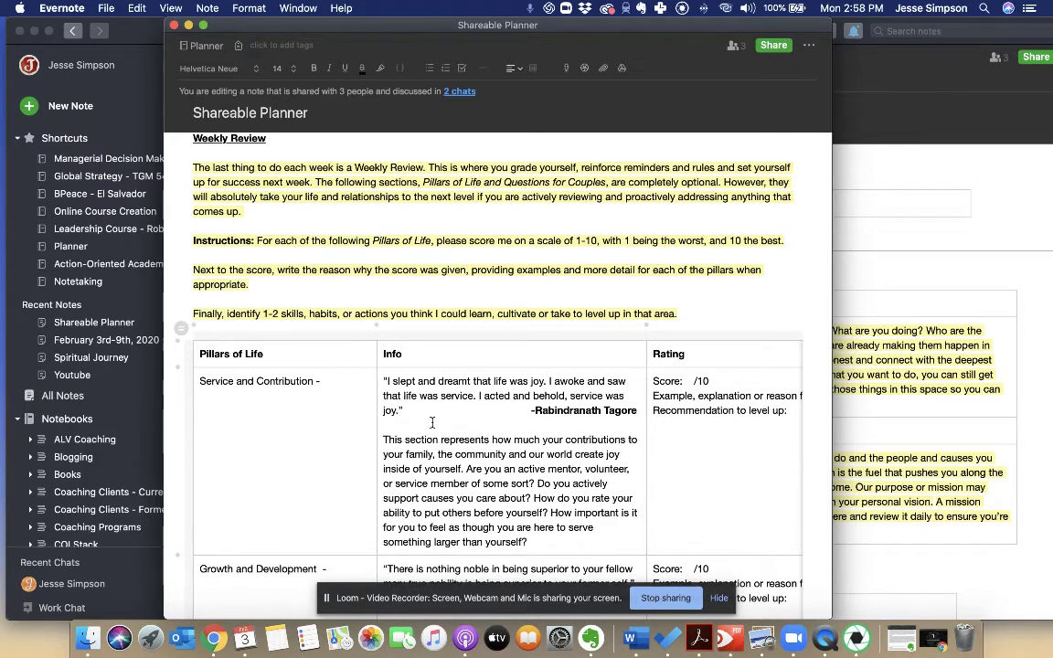
- Read through the Pillars of Life table down to the Fear and Failure row
{"action": "scroll", "coordinate": [378, 411], "scroll_direction": "down", "scroll_amount": 3}
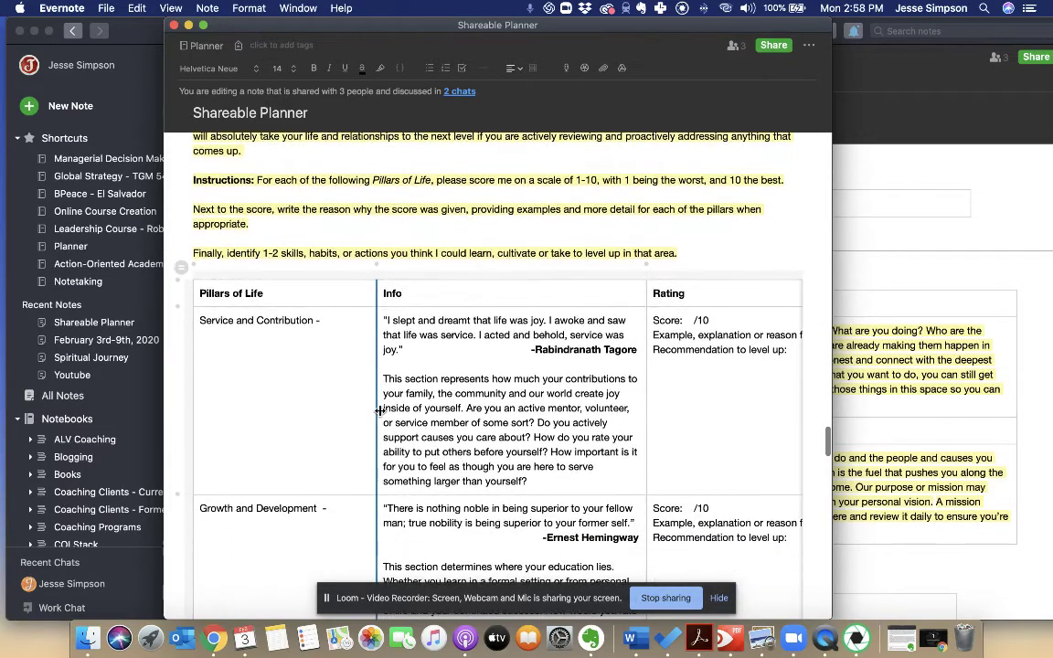
{"action": "scroll", "coordinate": [379, 412], "scroll_direction": "down", "scroll_amount": 15}
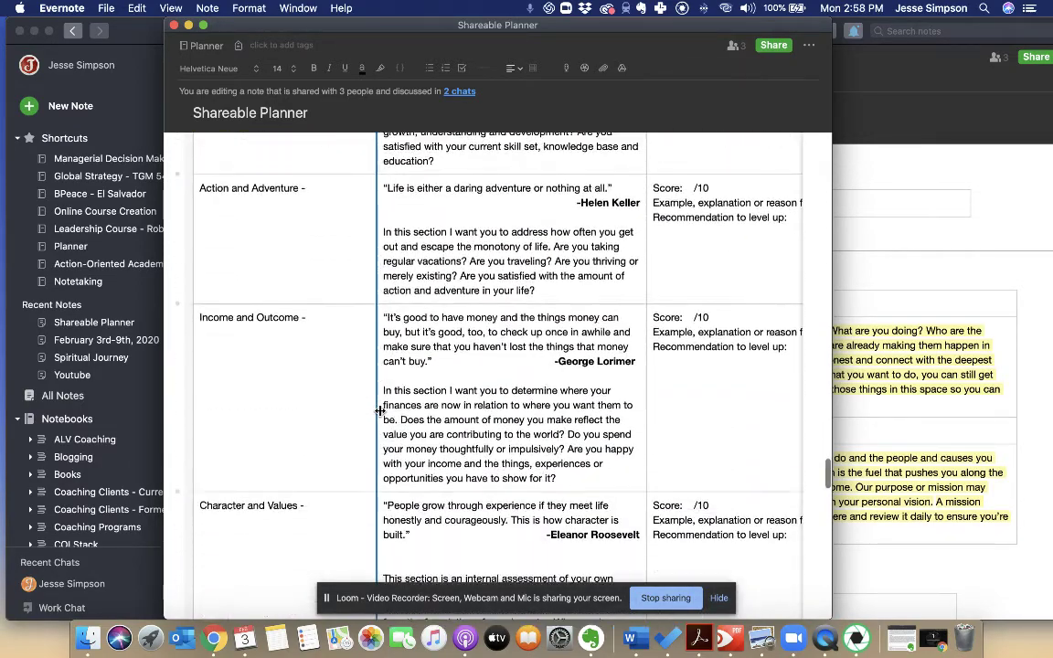
{"action": "scroll", "coordinate": [379, 411], "scroll_direction": "down", "scroll_amount": 15}
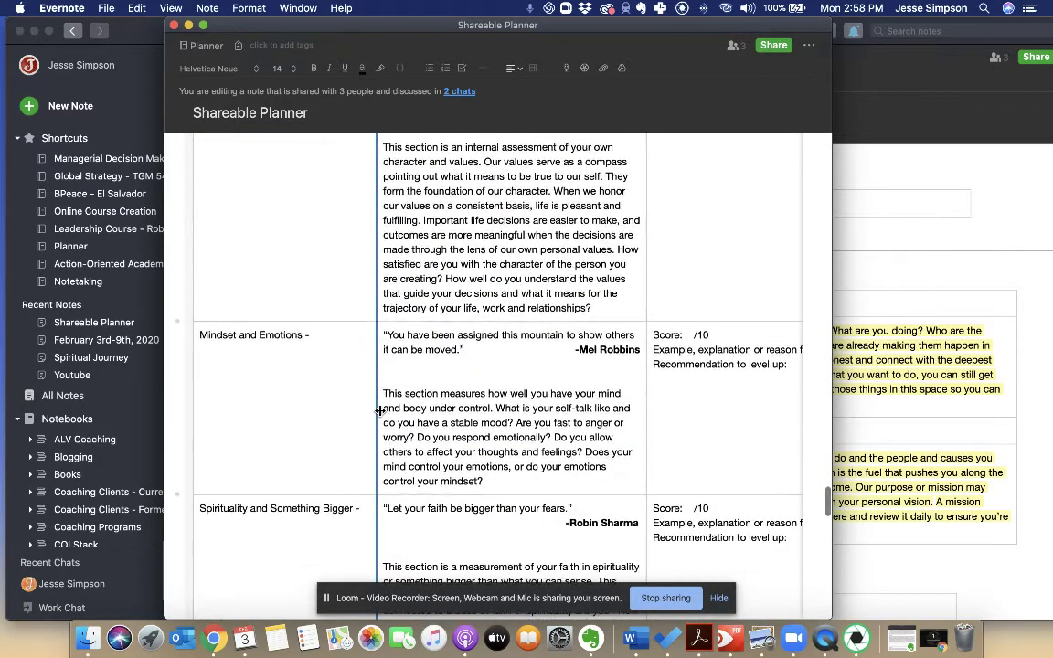
{"action": "scroll", "coordinate": [380, 411], "scroll_direction": "down", "scroll_amount": 15}
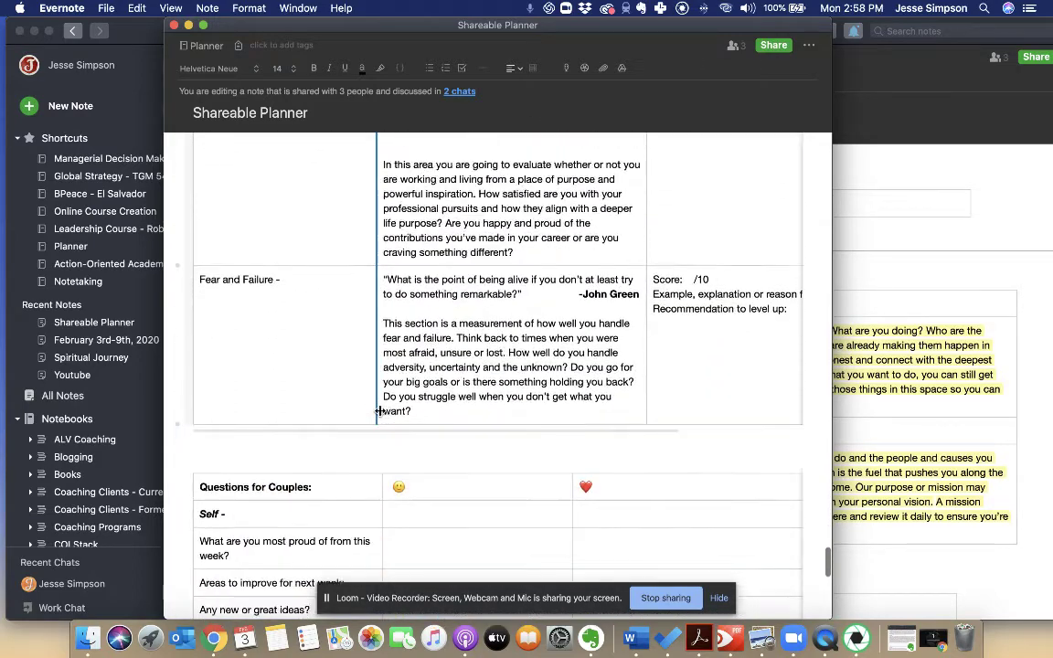
{"action": "left_click", "coordinate": [300, 307]}
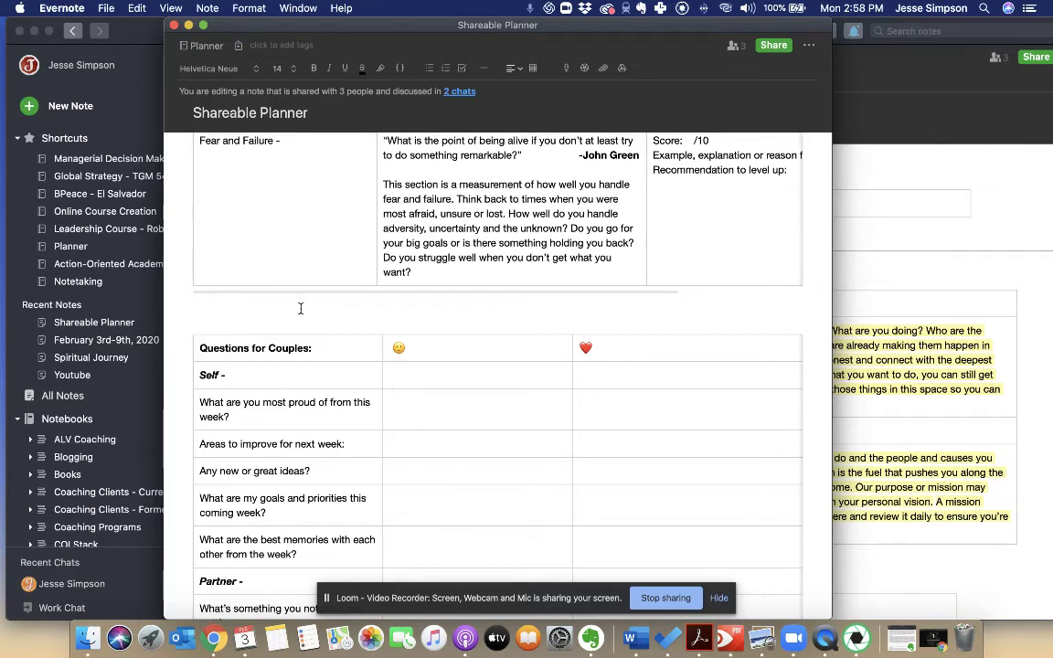
- Examine the Questions for Couples table, its heading row and the Self questions
{"action": "scroll", "coordinate": [300, 308], "scroll_direction": "down", "scroll_amount": 3}
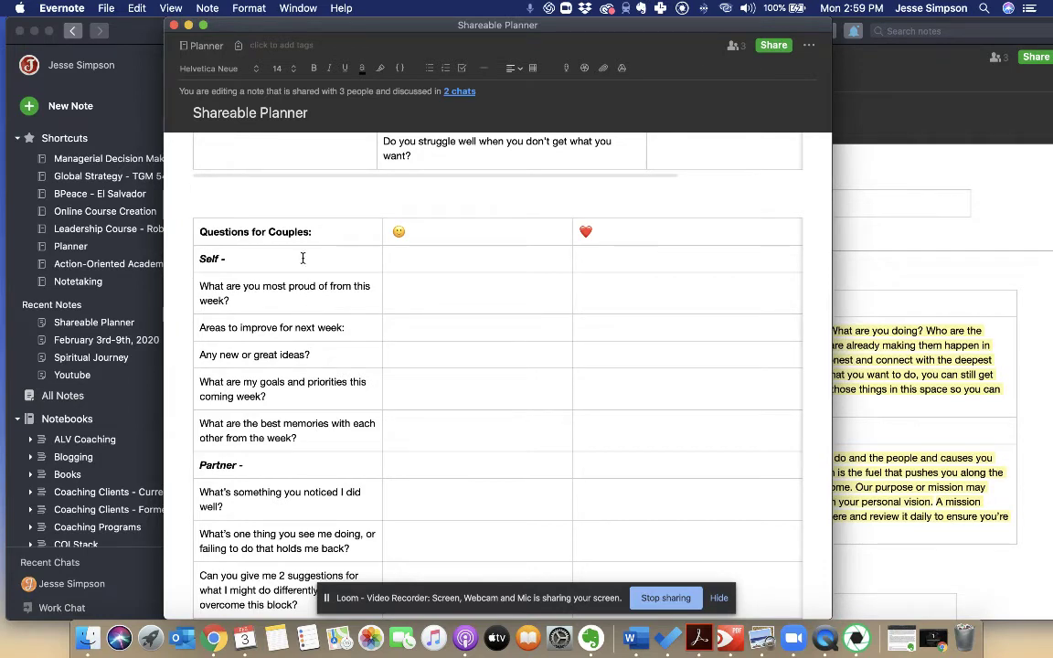
{"action": "left_click_drag", "start_coordinate": [197, 230], "coordinate": [339, 233]}
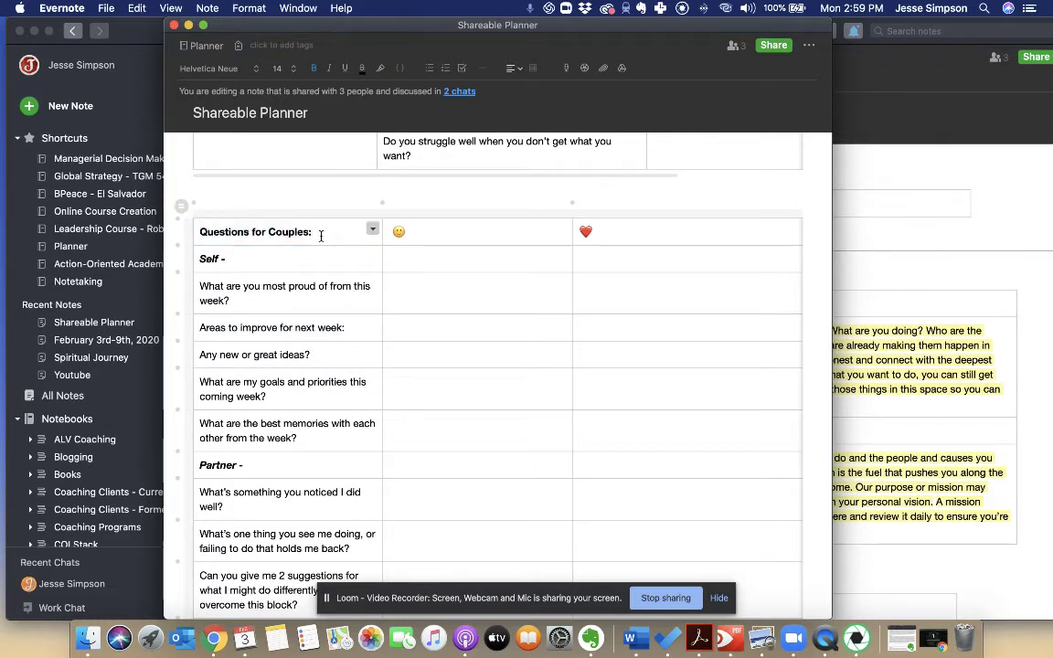
{"action": "left_click", "coordinate": [463, 239]}
{"action": "scroll", "coordinate": [399, 246], "scroll_direction": "down", "scroll_amount": 2}
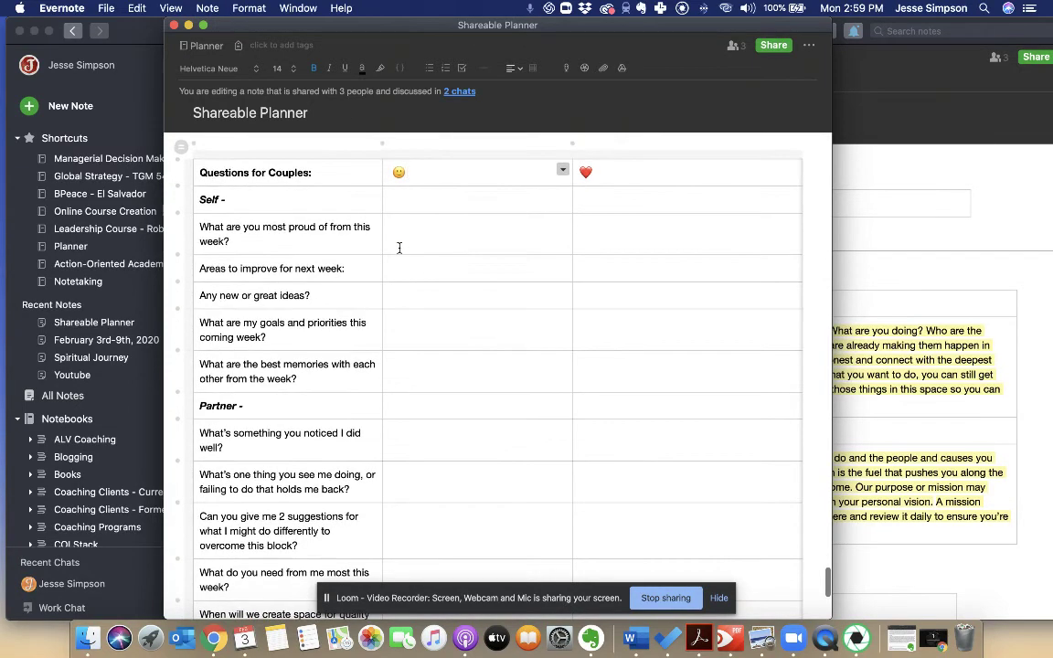
- Select the Self answer cells in the smiley column and review the Partner questions down to Apologies and Commitments
{"action": "left_click", "coordinate": [415, 219]}
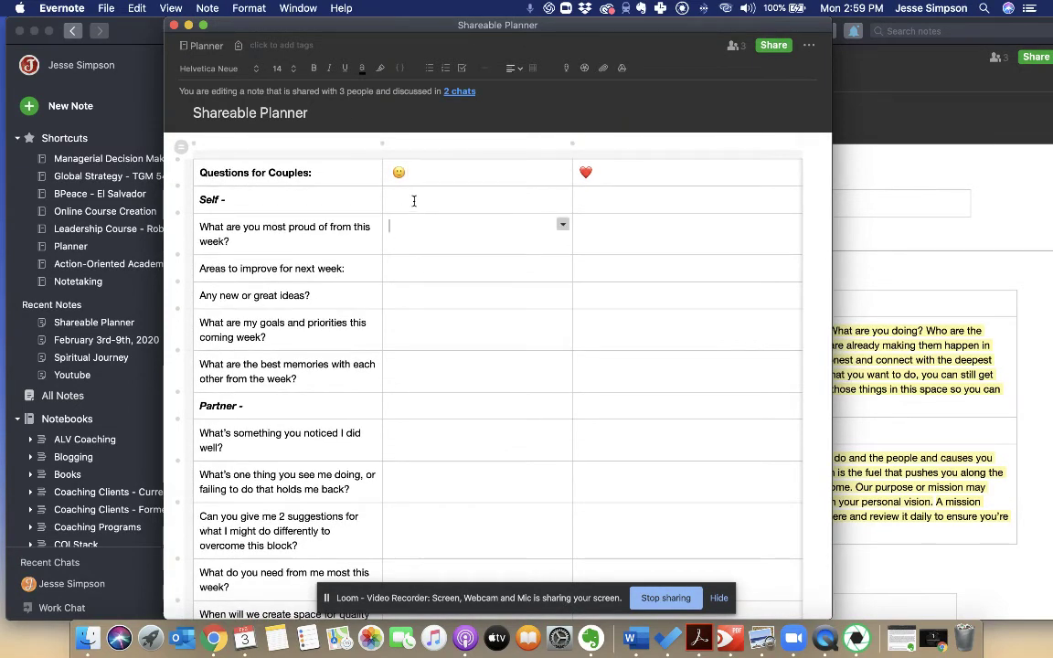
{"action": "mouse_move", "coordinate": [415, 192]}
{"action": "left_mouse_down"}
{"action": "mouse_move", "coordinate": [414, 329]}
{"action": "mouse_move", "coordinate": [414, 193]}
{"action": "left_mouse_up"}
{"action": "left_click", "coordinate": [453, 164]}
{"action": "left_click", "coordinate": [420, 200]}
{"action": "left_click_drag", "start_coordinate": [418, 201], "coordinate": [404, 369]}
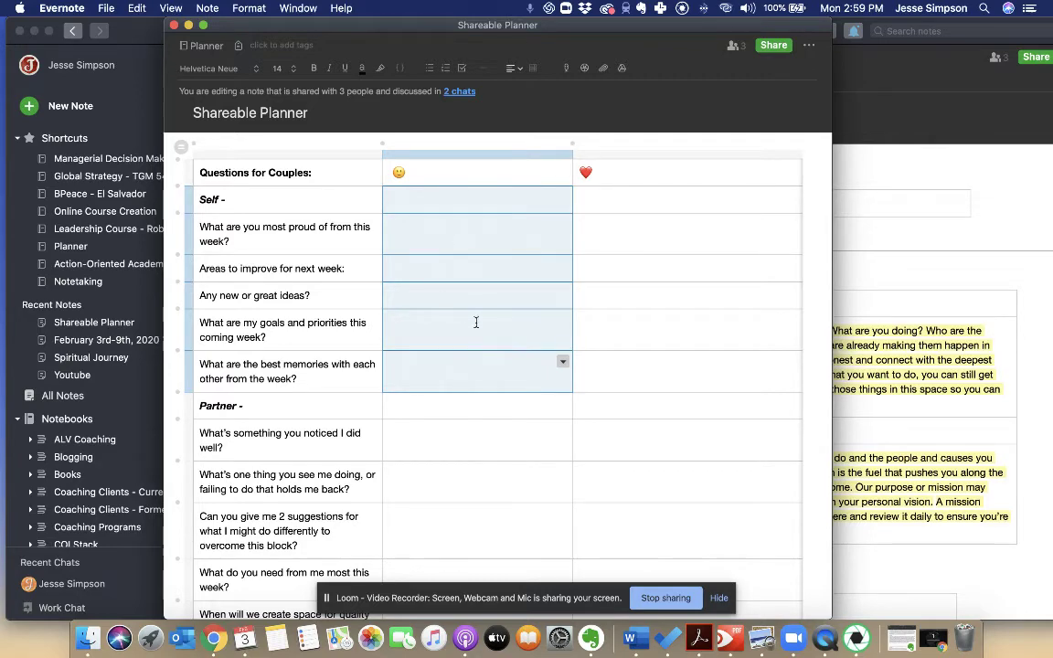
{"action": "scroll", "coordinate": [474, 321], "scroll_direction": "down", "scroll_amount": 1}
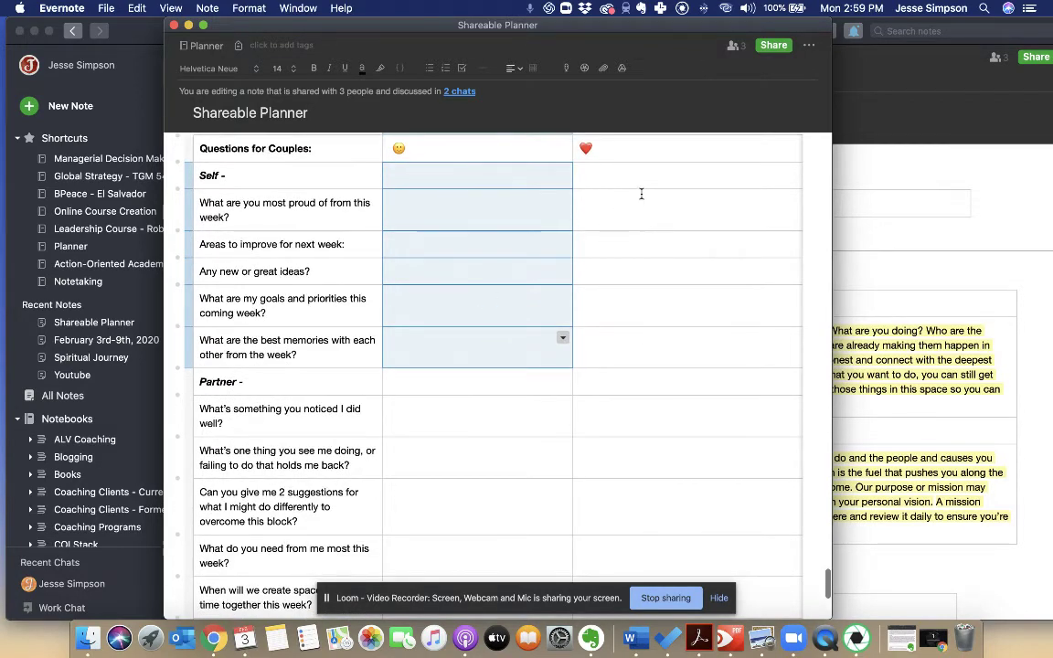
{"action": "scroll", "coordinate": [642, 193], "scroll_direction": "down", "scroll_amount": 3}
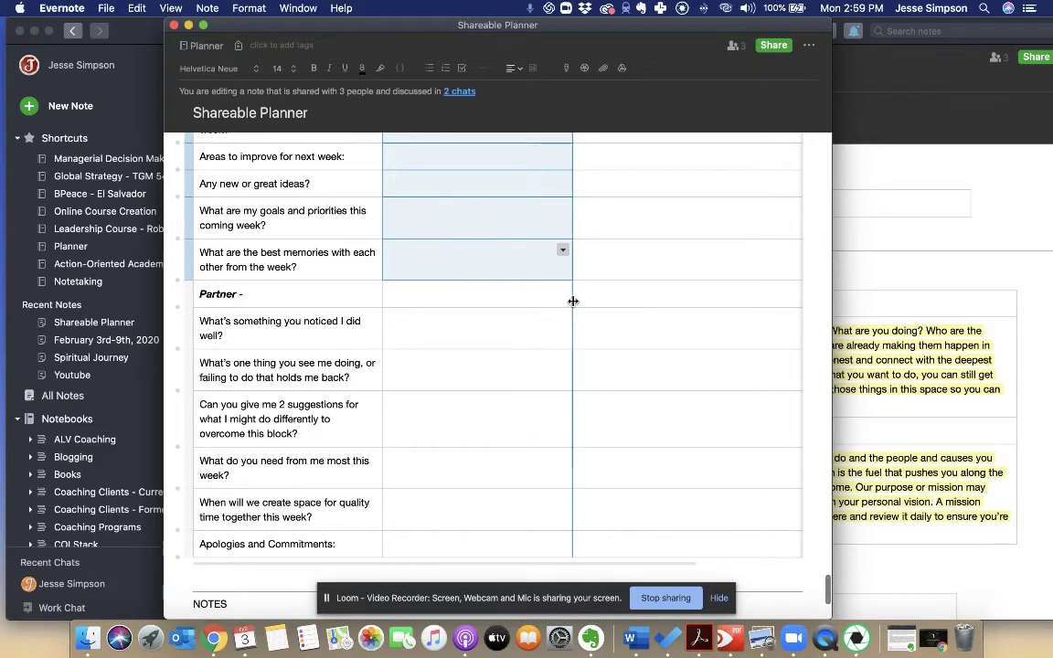
{"action": "scroll", "coordinate": [572, 300], "scroll_direction": "down", "scroll_amount": 2}
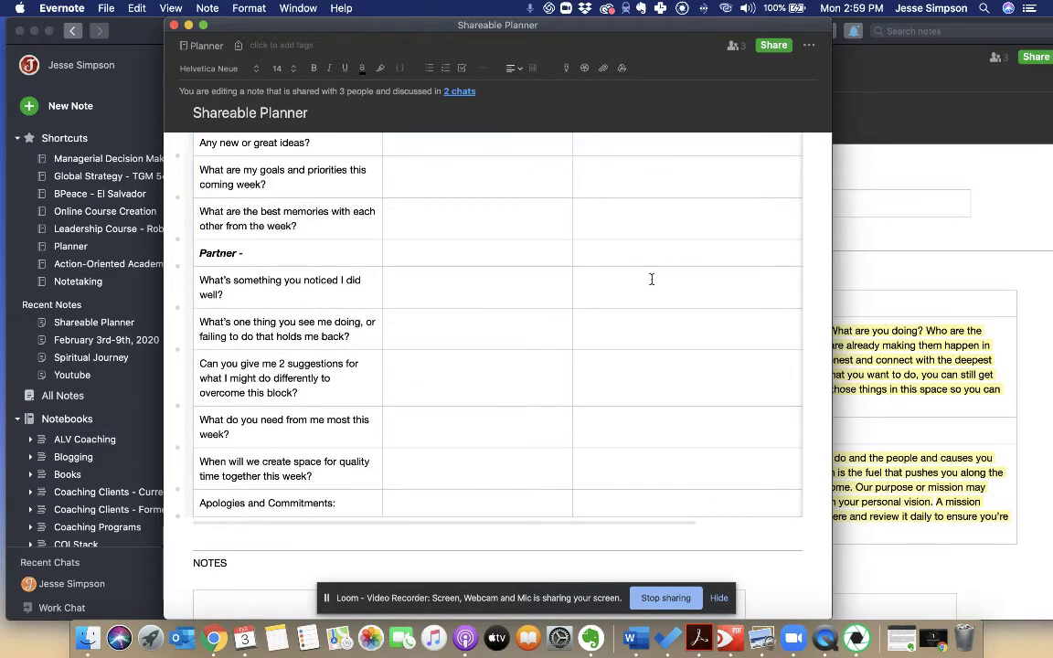
- Select the Partner answer cells in the last column down to Apologies and Commitments, and the quality-time answer cell
{"action": "left_click_drag", "start_coordinate": [652, 279], "coordinate": [614, 297]}
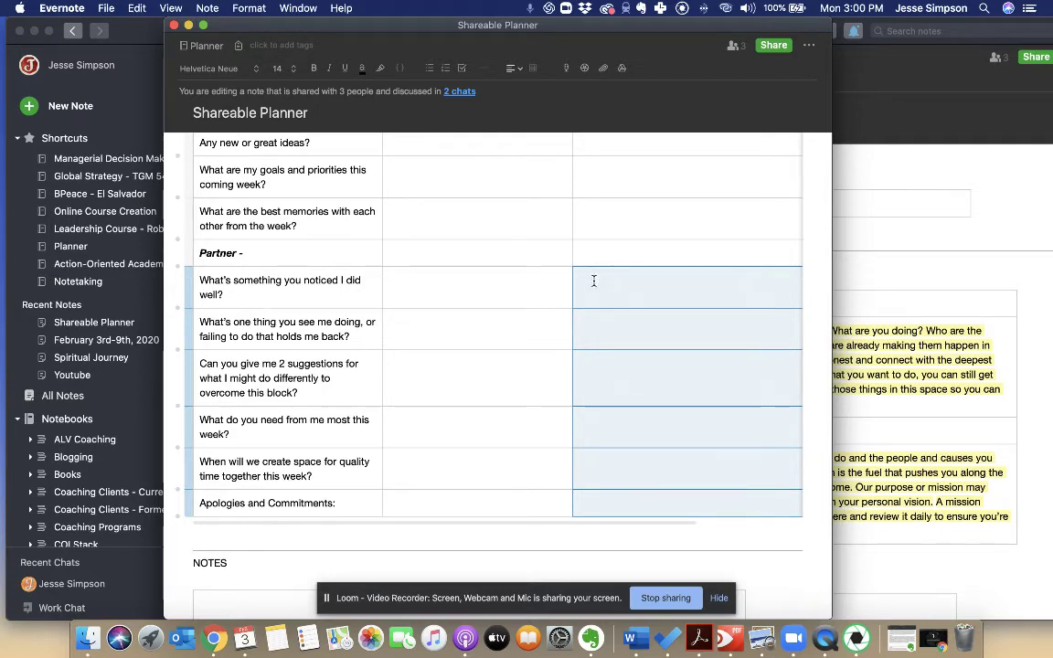
{"action": "left_click", "coordinate": [593, 315]}
{"action": "left_click", "coordinate": [597, 381]}
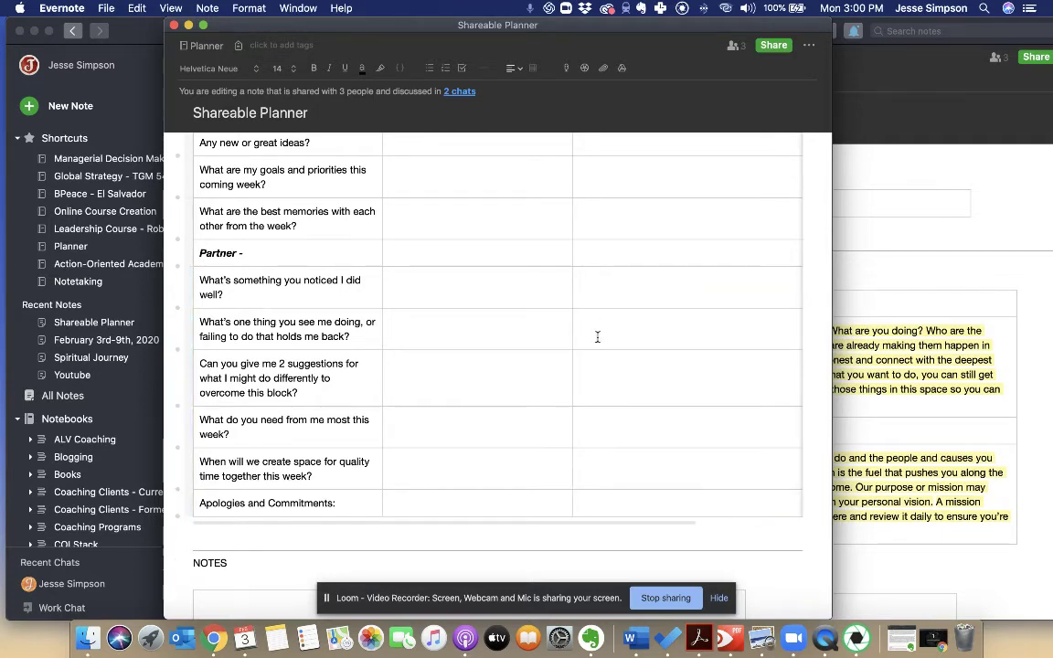
{"action": "left_click", "coordinate": [598, 425]}
{"action": "left_click_drag", "start_coordinate": [597, 291], "coordinate": [602, 468]}
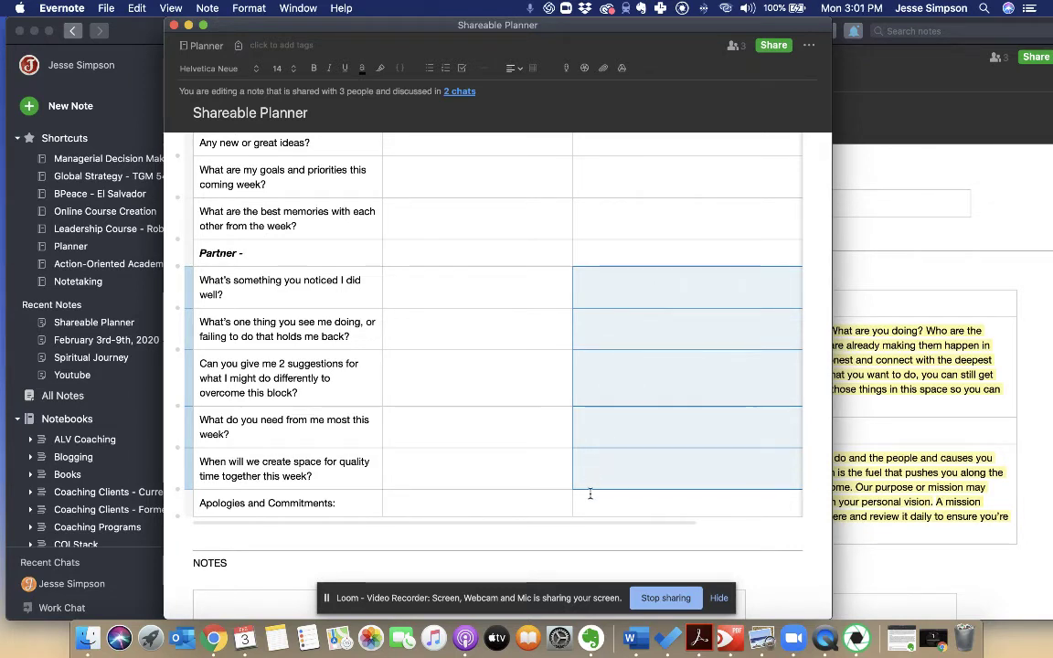
{"action": "mouse_move", "coordinate": [587, 494]}
{"action": "left_mouse_down"}
{"action": "mouse_move", "coordinate": [590, 461]}
{"action": "mouse_move", "coordinate": [597, 510]}
{"action": "left_mouse_up"}
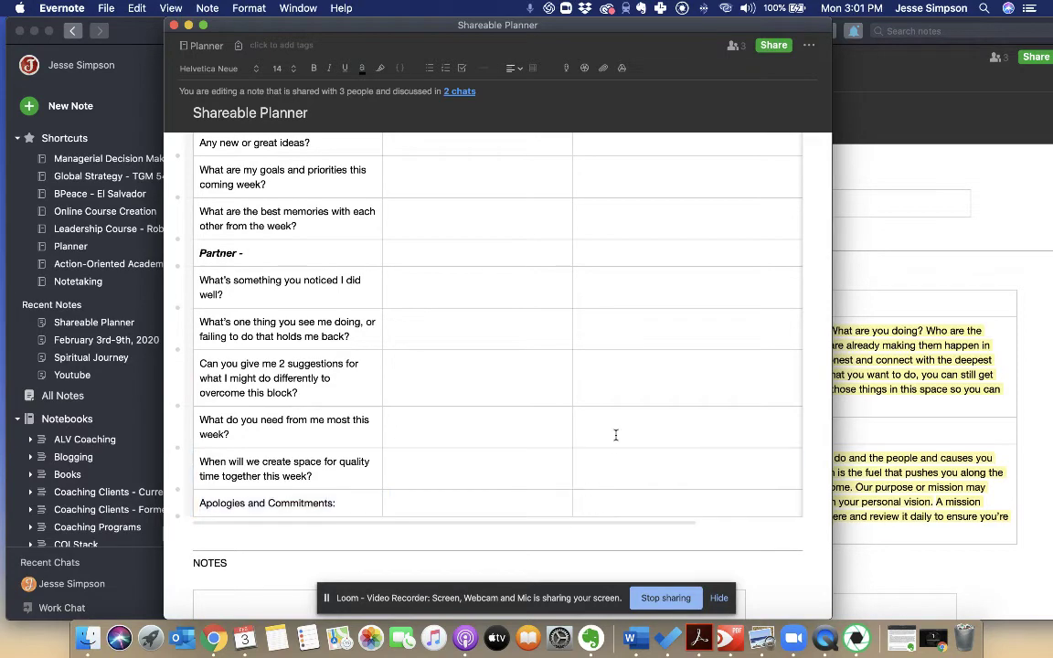
{"action": "scroll", "coordinate": [608, 485], "scroll_direction": "up", "scroll_amount": 1}
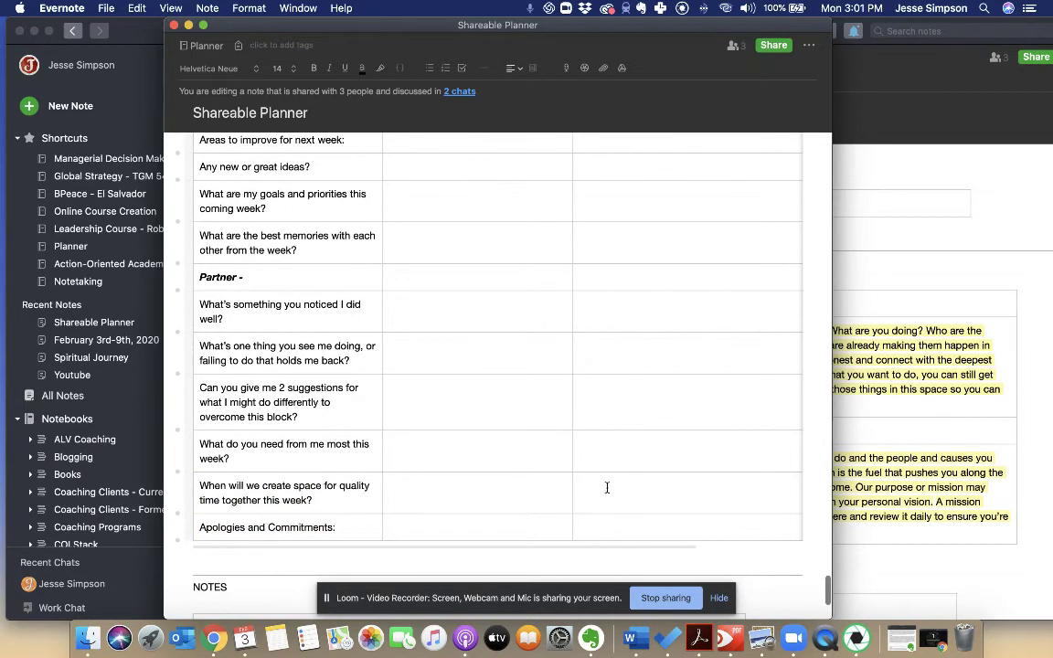
{"action": "mouse_move", "coordinate": [608, 486]}
{"action": "left_mouse_down"}
{"action": "mouse_move", "coordinate": [595, 337]}
{"action": "mouse_move", "coordinate": [589, 485]}
{"action": "left_mouse_up"}
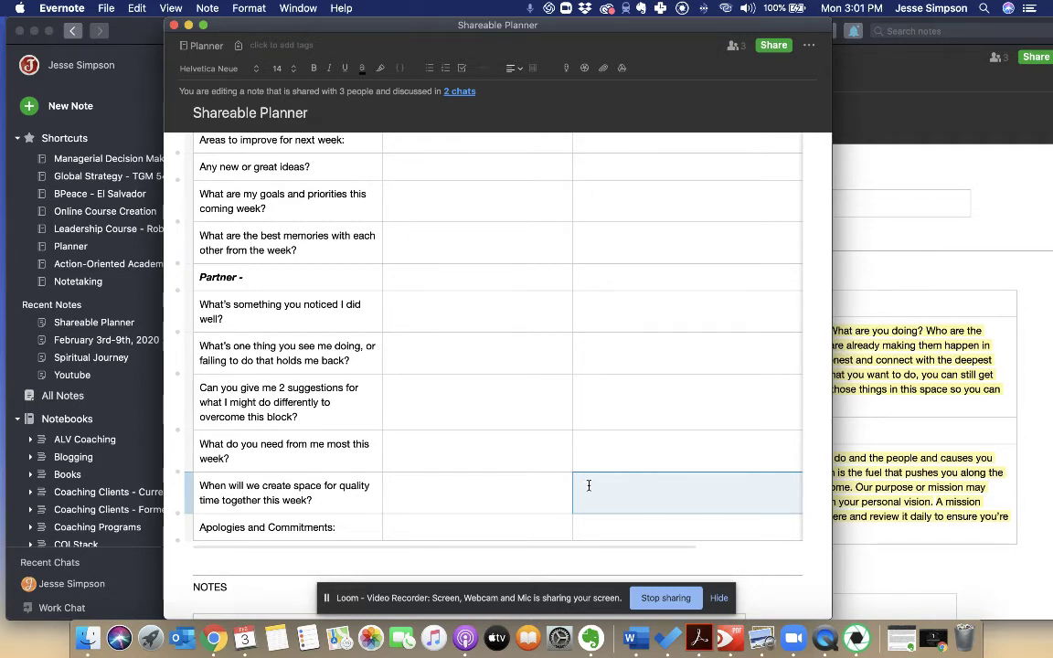
- Return to the planner's beginning and review it from Life Vision through 12 Week Goals and Weekly To-do's to Rules and Reminders
{"action": "scroll", "coordinate": [588, 486], "scroll_direction": "up", "scroll_amount": 20}
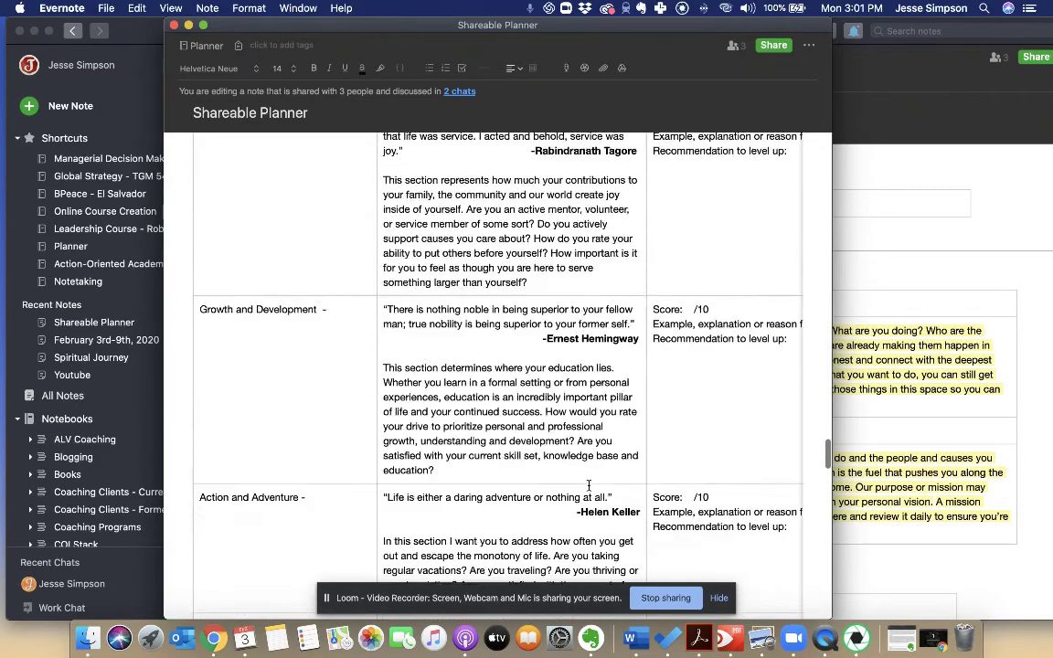
{"action": "scroll", "coordinate": [589, 486], "scroll_direction": "up", "scroll_amount": 15}
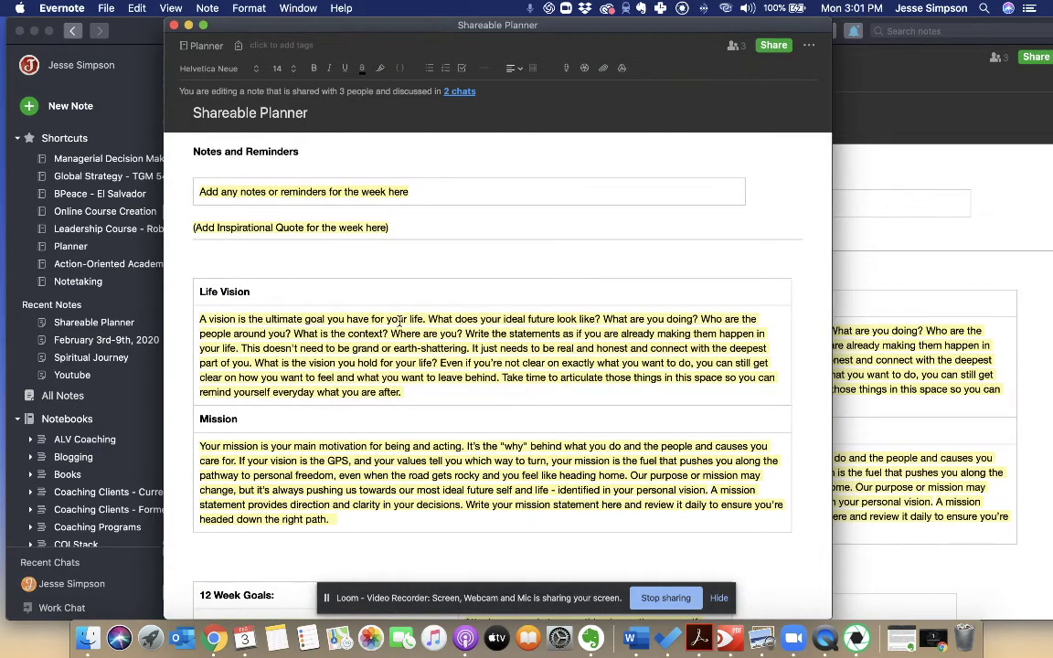
{"action": "scroll", "coordinate": [398, 321], "scroll_direction": "down", "scroll_amount": 2}
{"action": "scroll", "coordinate": [398, 320], "scroll_direction": "down", "scroll_amount": 10}
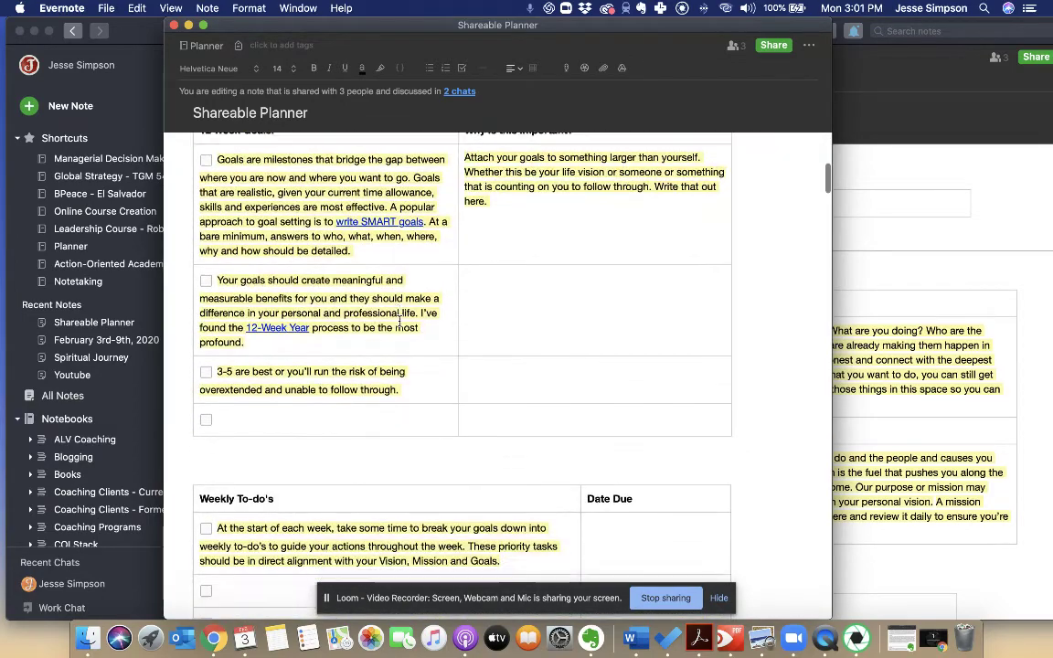
{"action": "scroll", "coordinate": [398, 321], "scroll_direction": "down", "scroll_amount": 8}
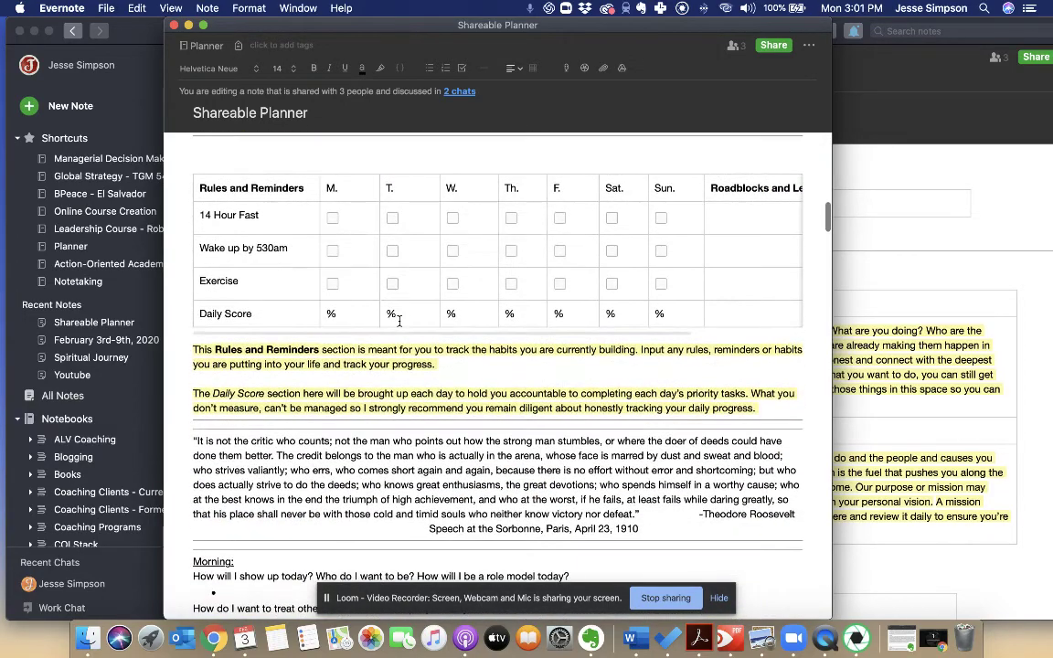
{"action": "scroll", "coordinate": [398, 321], "scroll_direction": "down", "scroll_amount": 12}
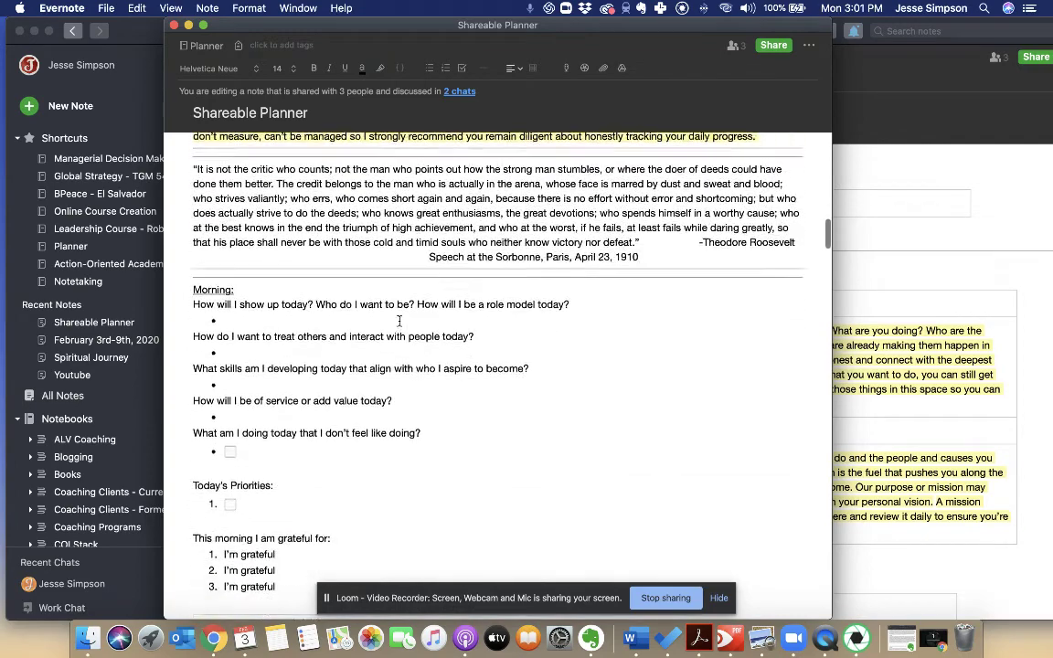
- Select the Morning section from its heading down to the last gratitude line
{"action": "scroll", "coordinate": [398, 321], "scroll_direction": "down", "scroll_amount": 3}
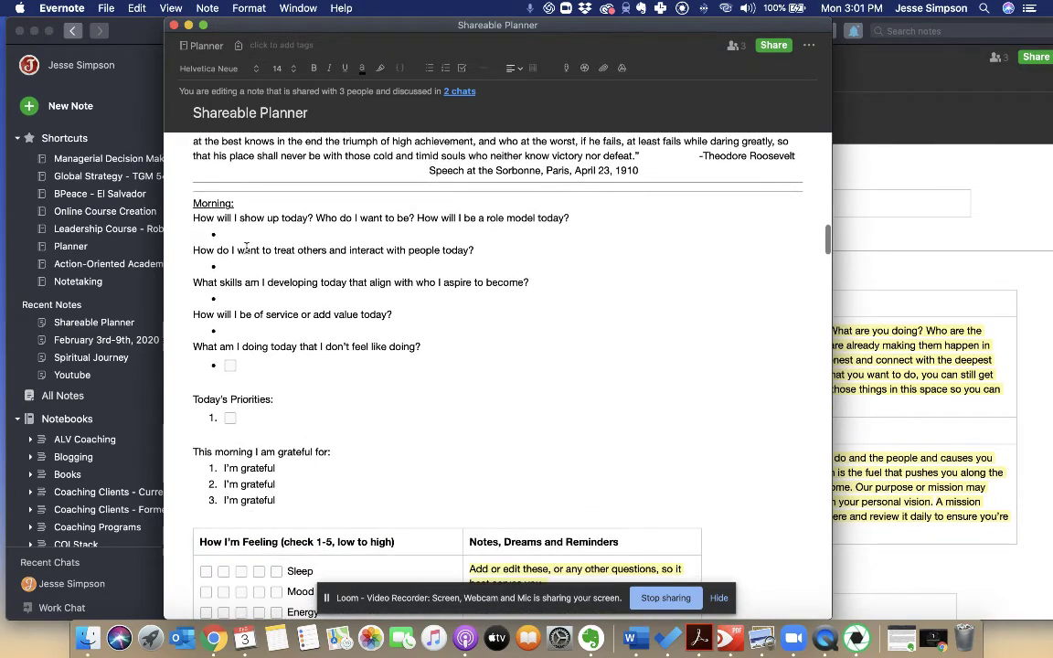
{"action": "left_click_drag", "start_coordinate": [192, 203], "coordinate": [358, 503]}
{"action": "scroll", "coordinate": [358, 501], "scroll_direction": "down", "scroll_amount": 10}
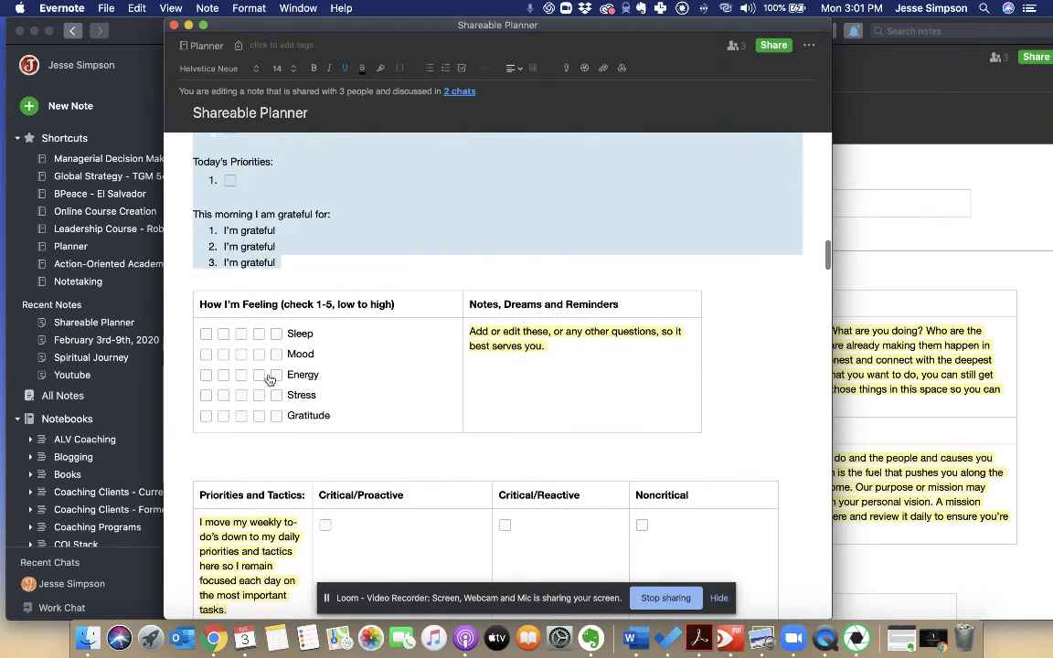
- Review the Priorities and Tactics table and the hourly schedule, selecting the schedule cells from the Date row to 8:00 AM
{"action": "scroll", "coordinate": [335, 348], "scroll_direction": "down", "scroll_amount": 8}
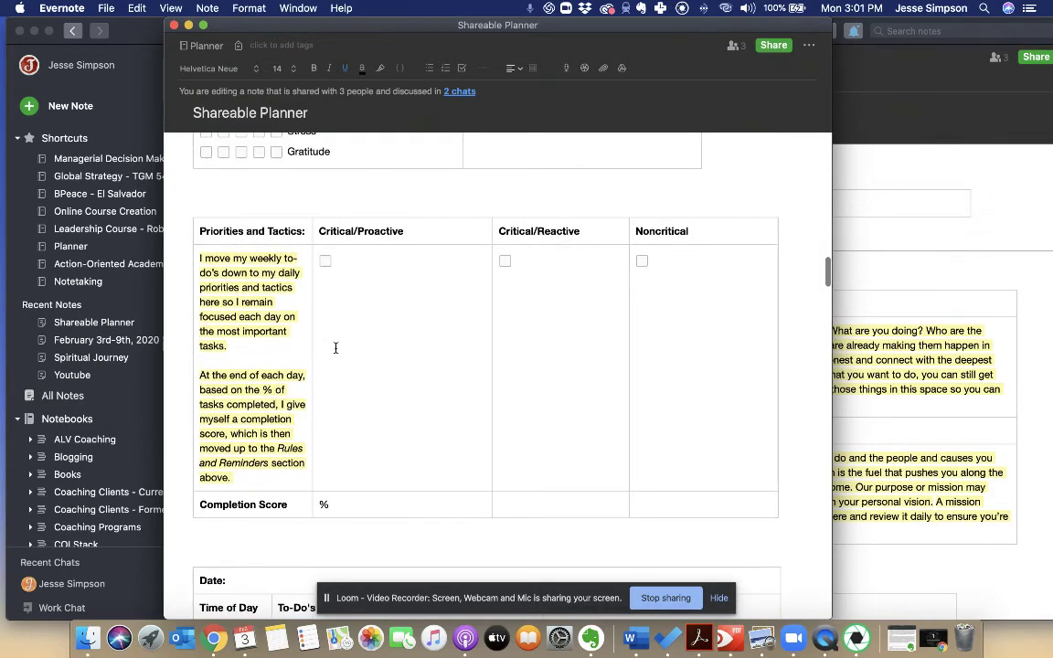
{"action": "scroll", "coordinate": [336, 348], "scroll_direction": "down", "scroll_amount": 15}
{"action": "left_click", "coordinate": [308, 518], "text": "shift"}
{"action": "scroll", "coordinate": [308, 518], "scroll_direction": "down", "scroll_amount": 18}
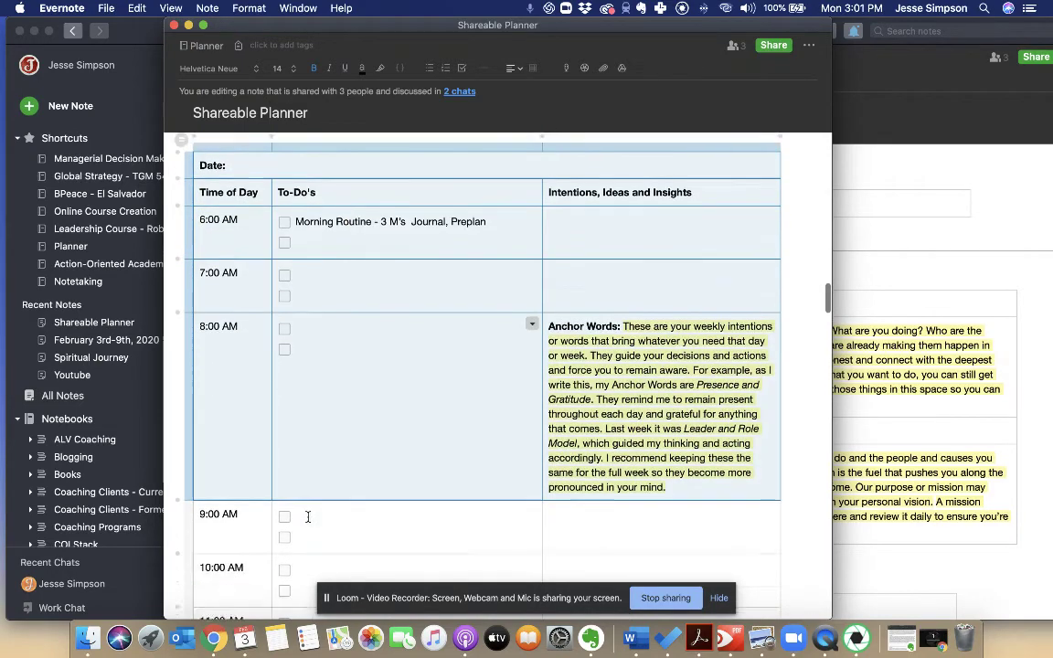
{"action": "scroll", "coordinate": [308, 518], "scroll_direction": "down", "scroll_amount": 6}
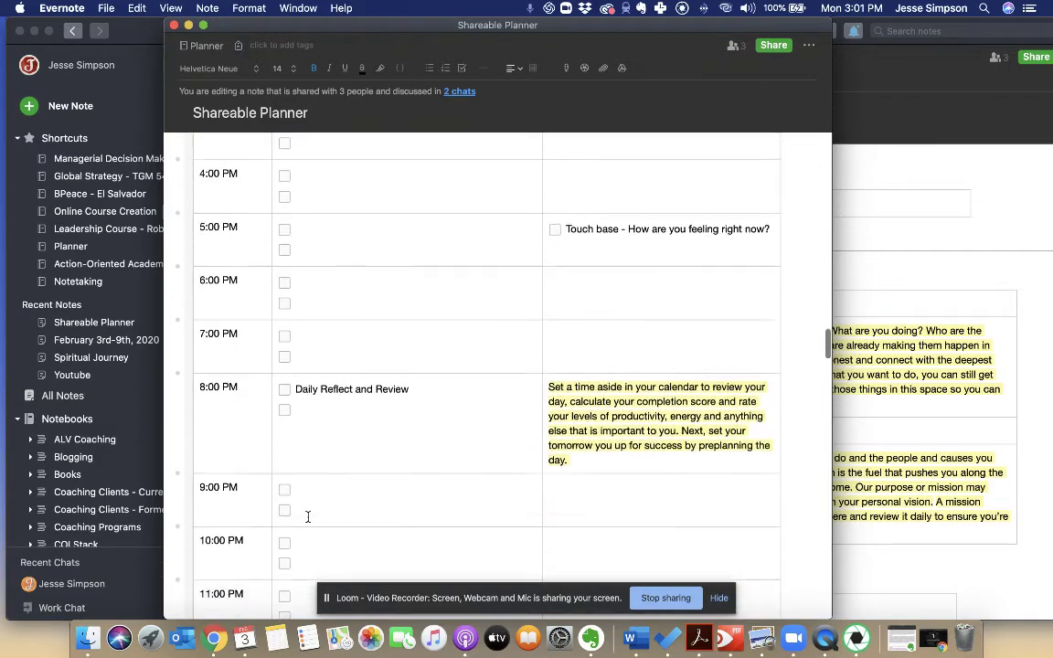
{"action": "scroll", "coordinate": [308, 517], "scroll_direction": "down", "scroll_amount": 8}
{"action": "scroll", "coordinate": [308, 517], "scroll_direction": "down", "scroll_amount": 4}
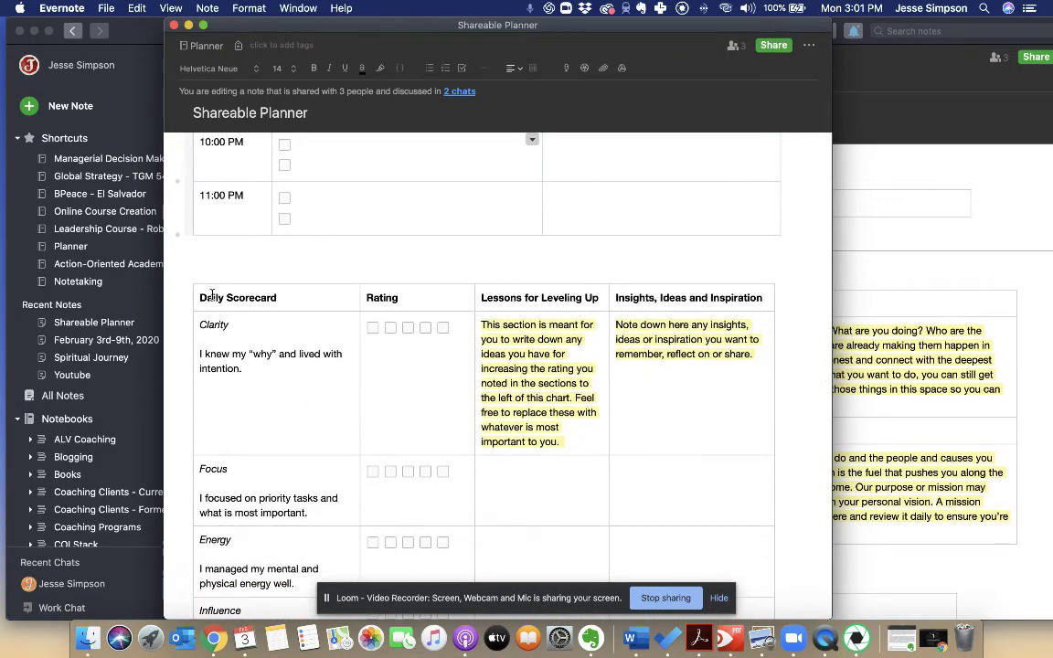
- Select the Daily Scorecard and Rating cells through the Clarity row, and the Evening questions down to the first gratitude line
{"action": "left_click_drag", "start_coordinate": [212, 294], "coordinate": [392, 390]}
{"action": "scroll", "coordinate": [391, 390], "scroll_direction": "down", "scroll_amount": 12}
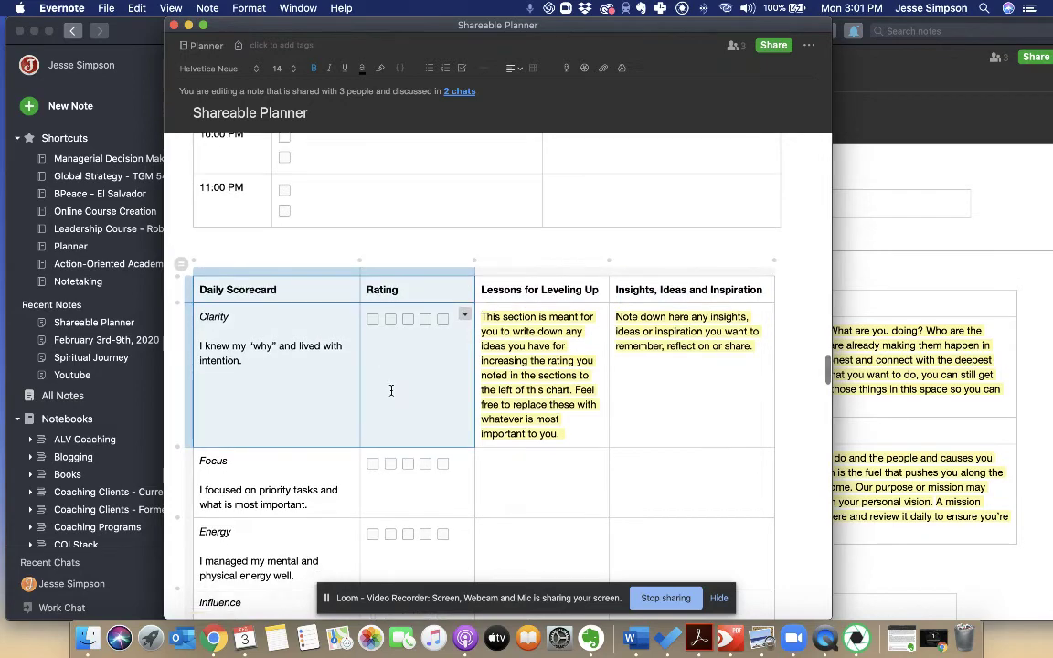
{"action": "scroll", "coordinate": [391, 390], "scroll_direction": "down", "scroll_amount": 4}
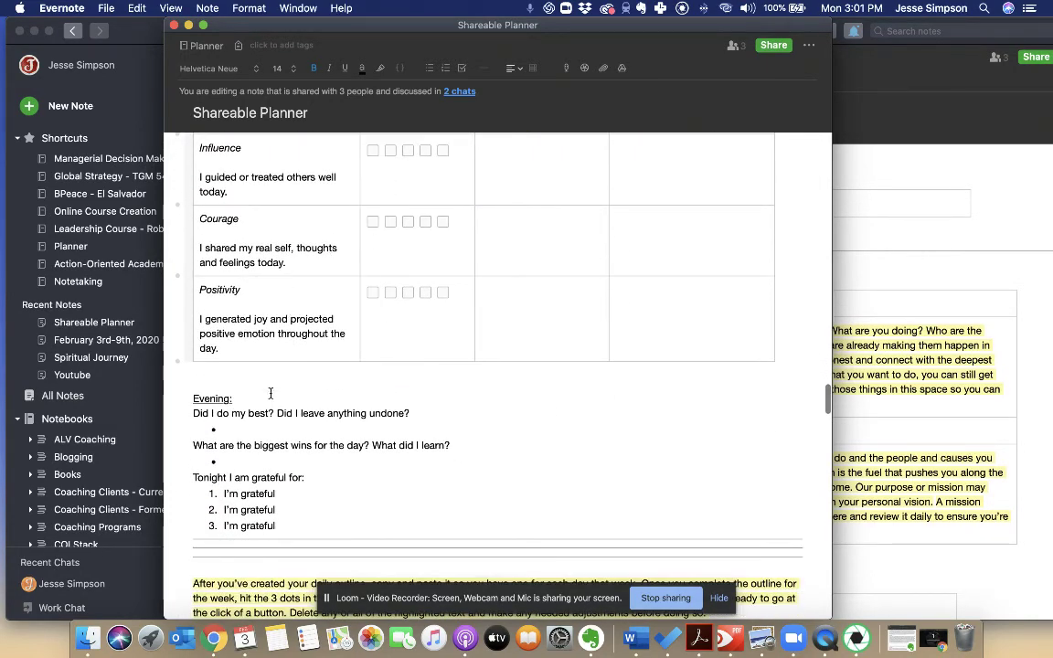
{"action": "left_click_drag", "start_coordinate": [235, 413], "coordinate": [433, 485]}
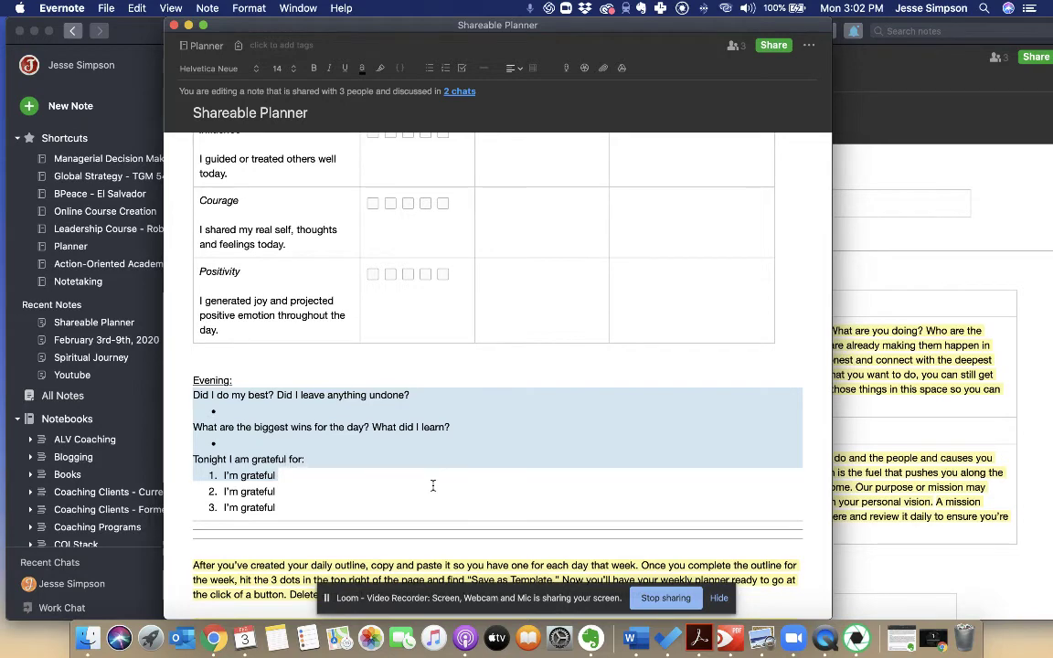
- Review the notes on saving the weekly outline as a template and the Weekly Review instructions
{"action": "scroll", "coordinate": [433, 485], "scroll_direction": "down", "scroll_amount": 10}
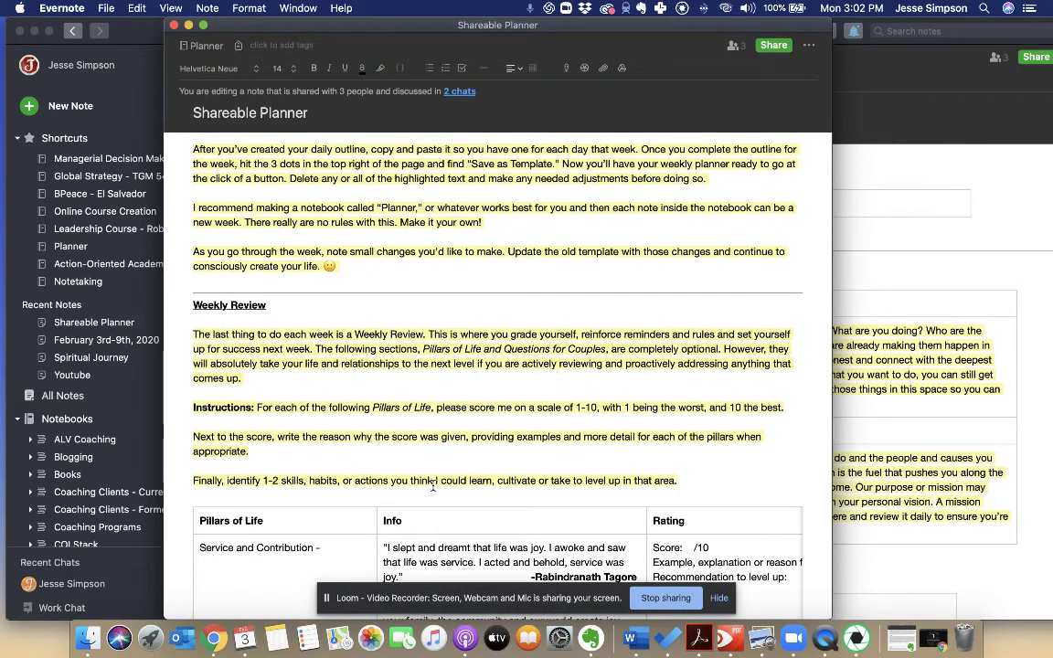
{"action": "scroll", "coordinate": [433, 485], "scroll_direction": "down", "scroll_amount": 3}
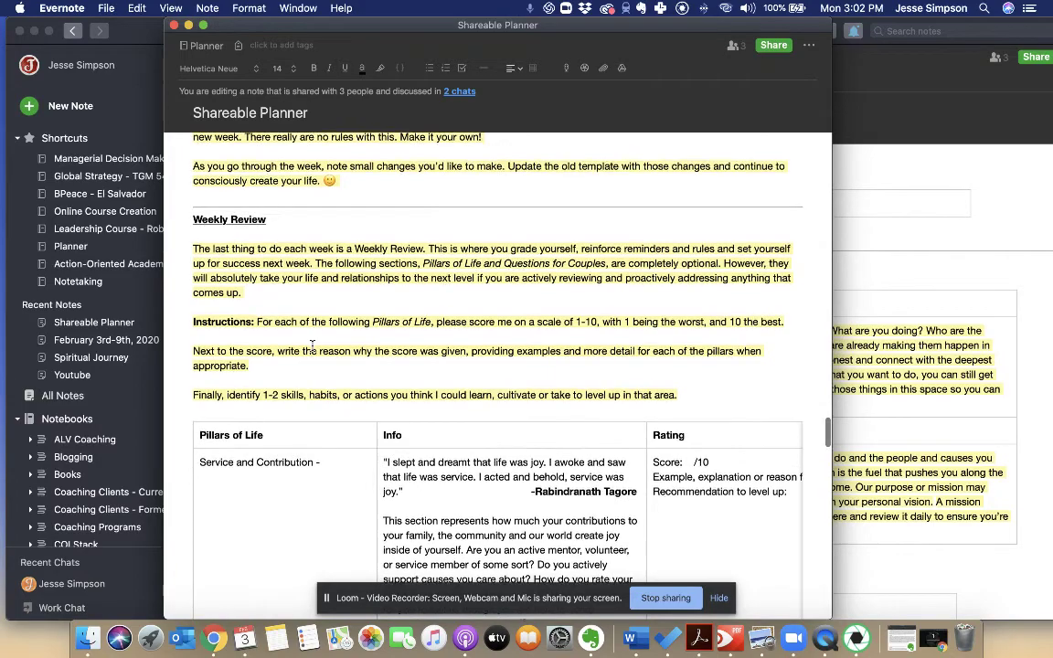
{"action": "scroll", "coordinate": [312, 345], "scroll_direction": "down", "scroll_amount": 1}
- Open the Shareable Planner's sharing options from the start of the note, check its sharable link and close them
{"action": "scroll", "coordinate": [320, 338], "scroll_direction": "up", "scroll_amount": 15}
{"action": "scroll", "coordinate": [326, 332], "scroll_direction": "up", "scroll_amount": 20}
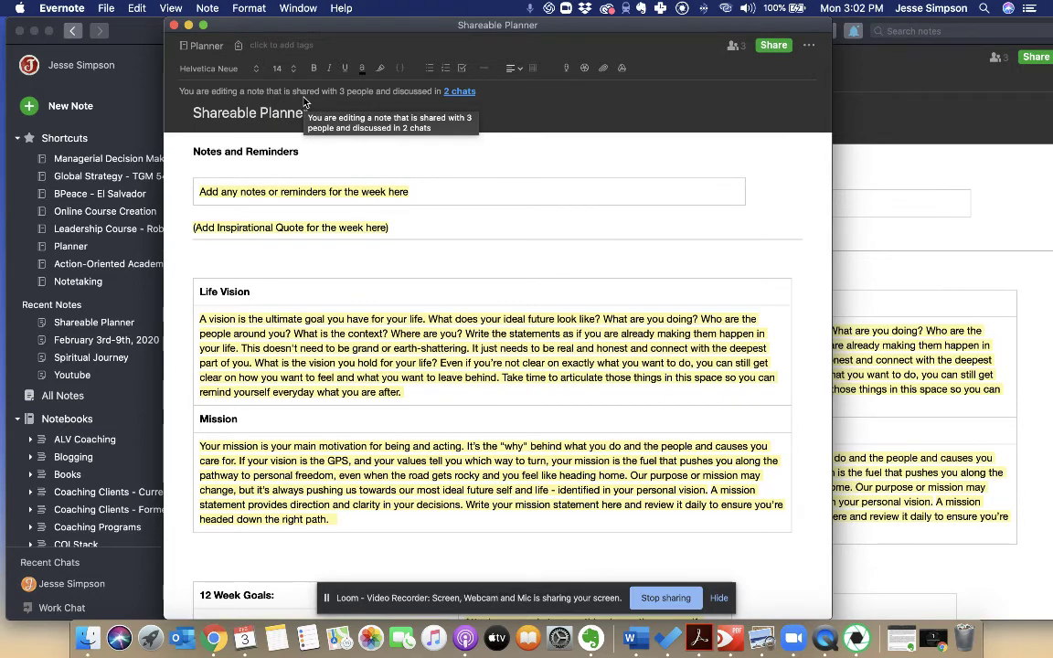
{"action": "left_click", "coordinate": [731, 53]}
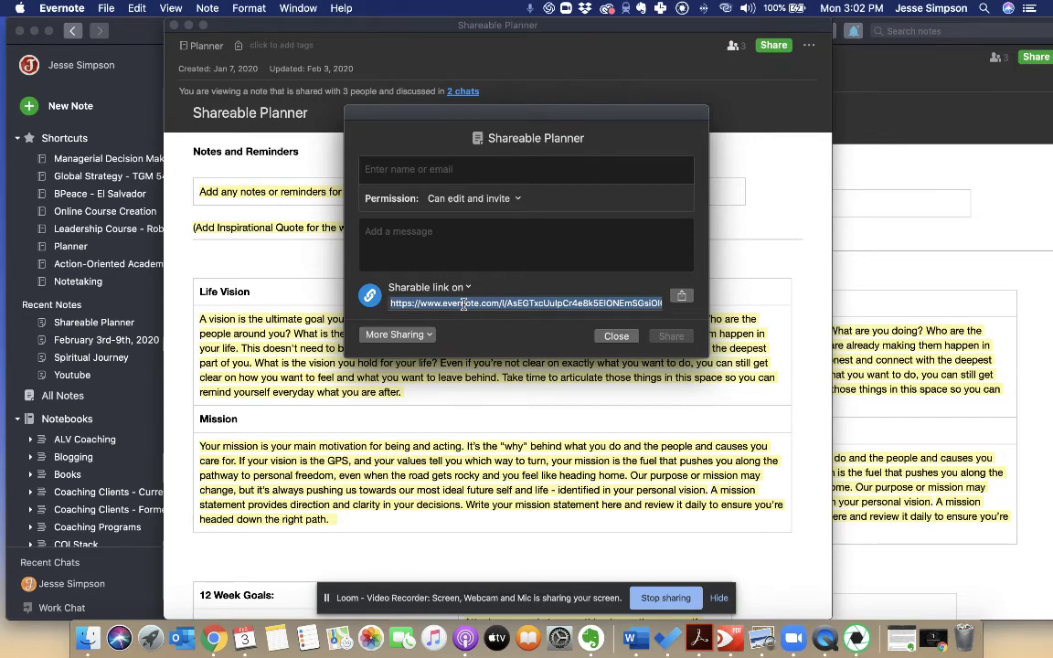
{"action": "left_click", "coordinate": [621, 332]}
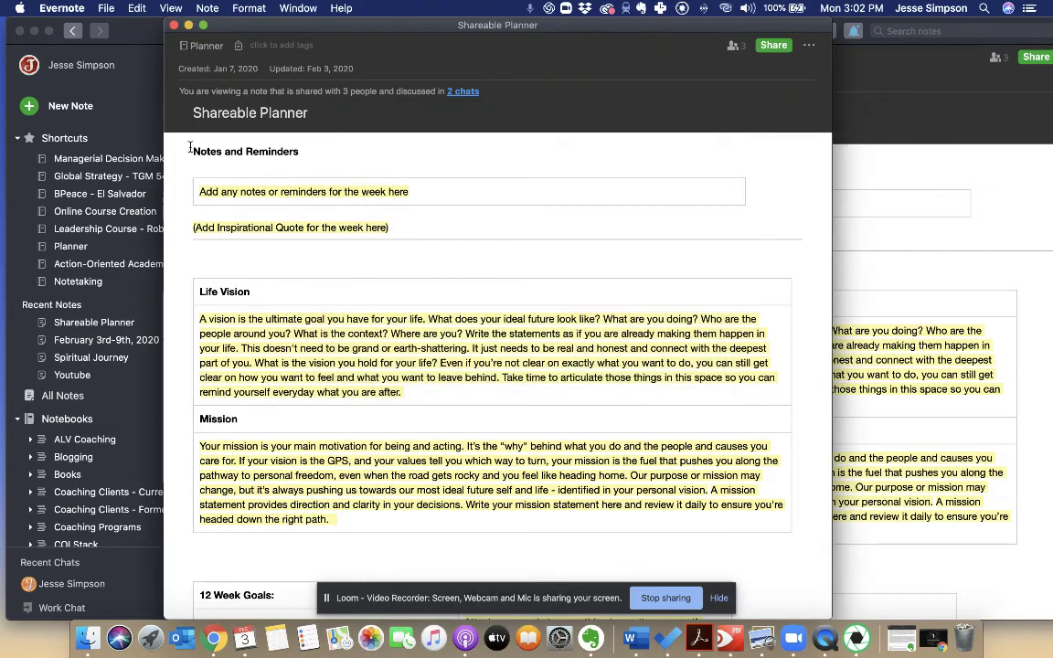
- Select the content from Notes and Reminders through the Weekly To-do's table, and move the note window aside to uncover the notes list
{"action": "left_click_drag", "start_coordinate": [190, 149], "coordinate": [510, 351]}
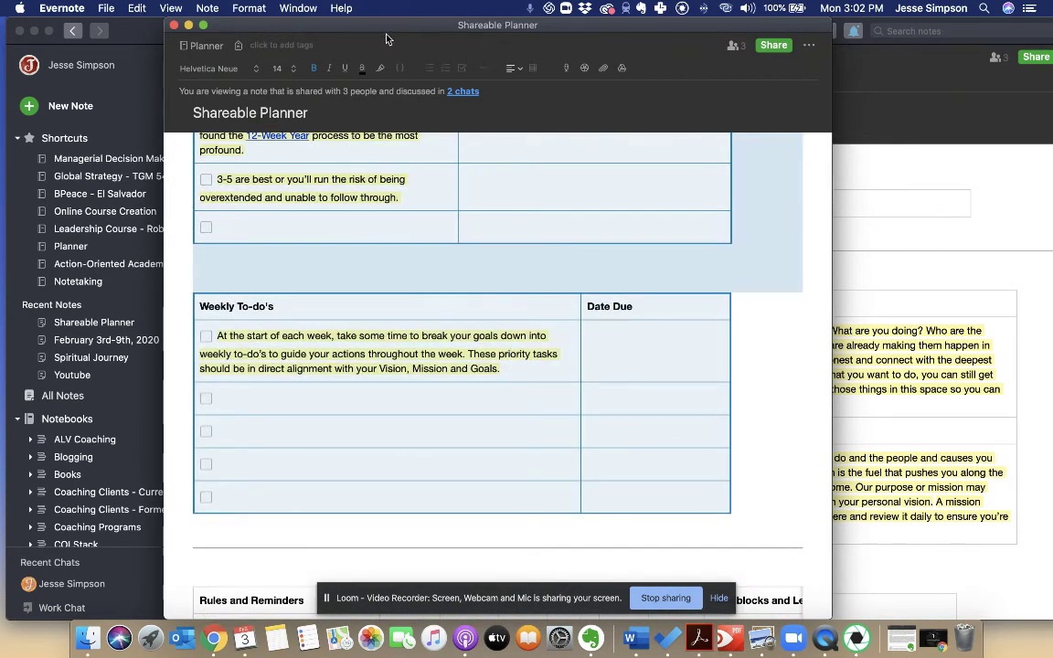
{"action": "left_click_drag", "start_coordinate": [406, 20], "coordinate": [605, 11]}
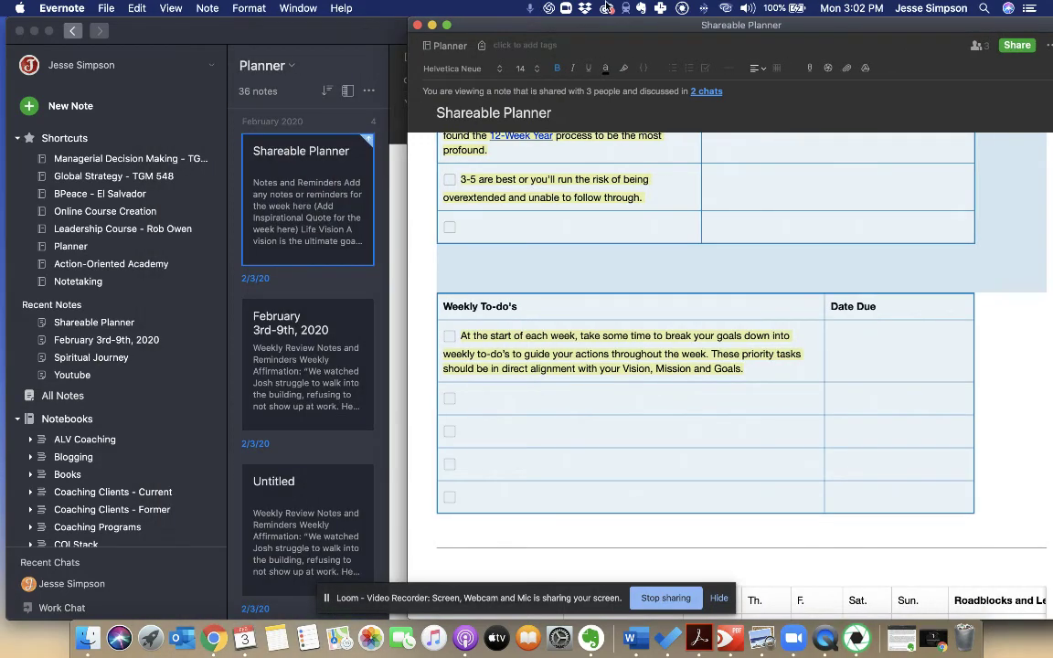
{"action": "left_click_drag", "start_coordinate": [444, 26], "coordinate": [507, 27]}
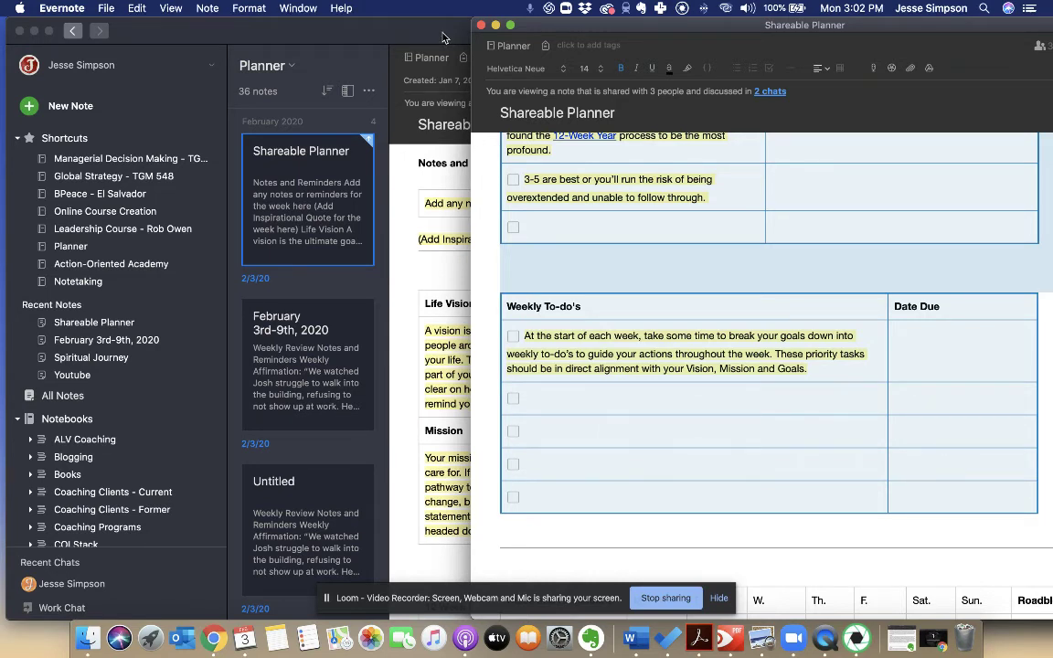
- Show the Planner notebook and browse its weekly notes back to September 2019, opening the Shareable Weekly Planner note
{"action": "left_click", "coordinate": [75, 246]}
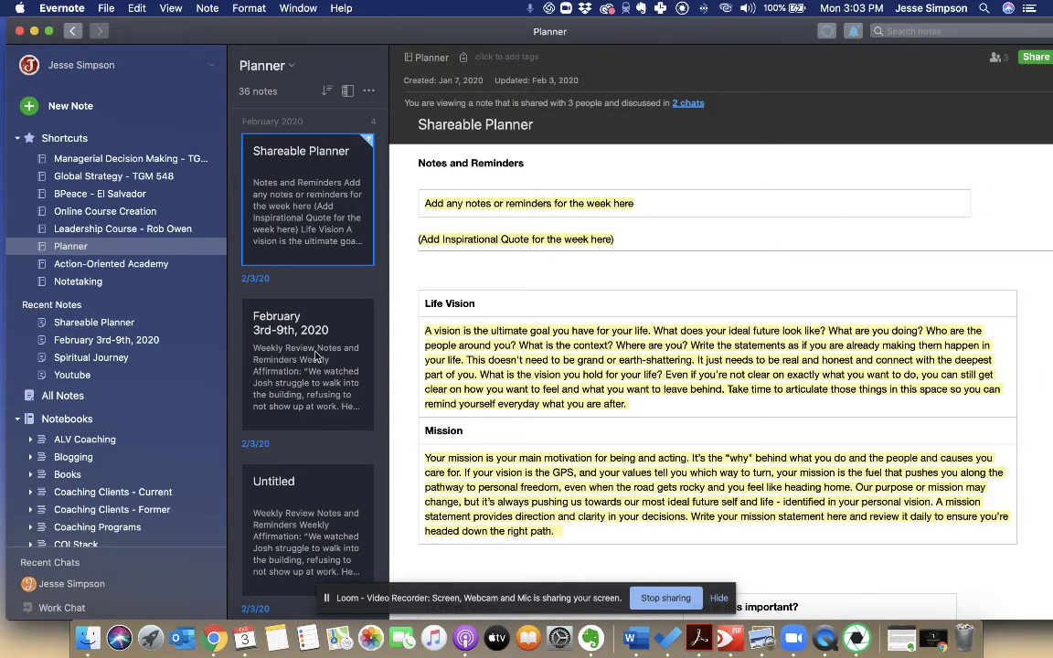
{"action": "scroll", "coordinate": [315, 356], "scroll_direction": "down", "scroll_amount": 6}
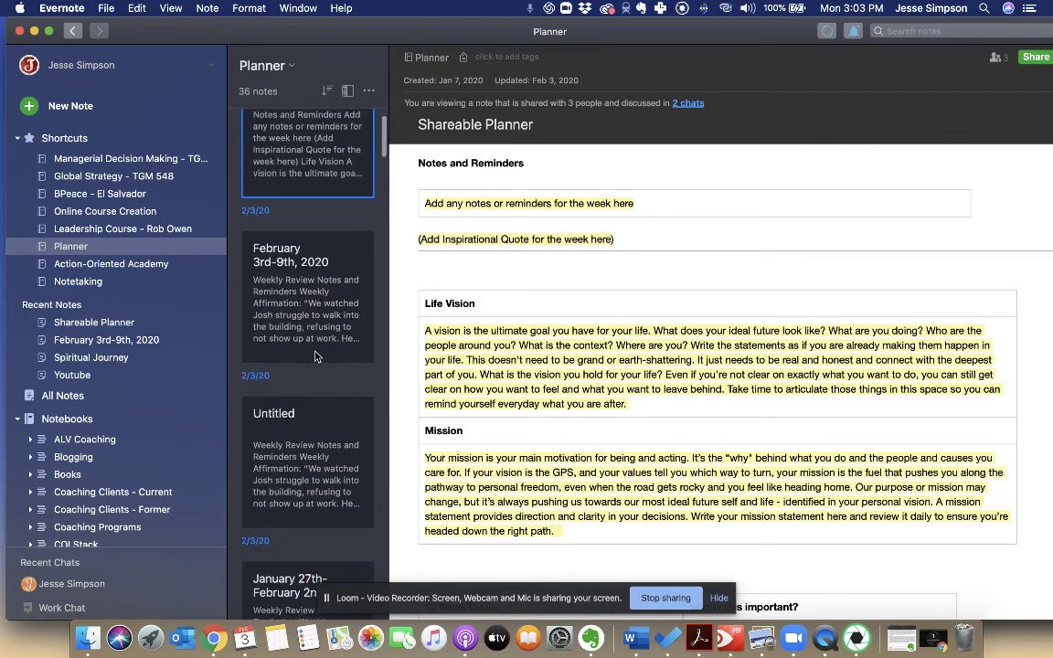
{"action": "scroll", "coordinate": [315, 356], "scroll_direction": "down", "scroll_amount": 15}
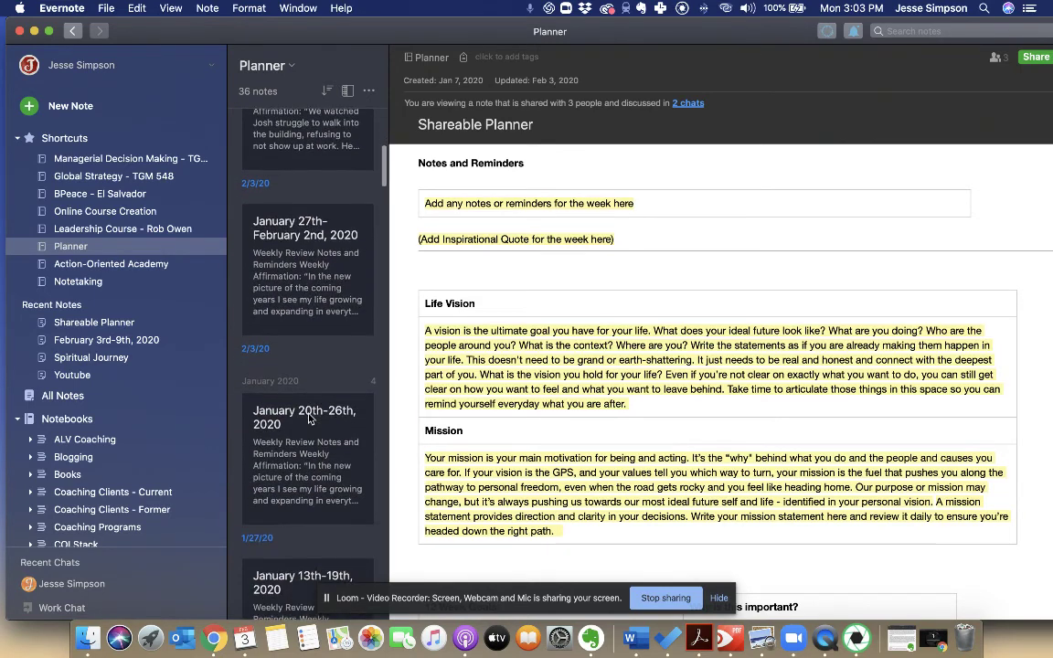
{"action": "scroll", "coordinate": [308, 418], "scroll_direction": "down", "scroll_amount": 2}
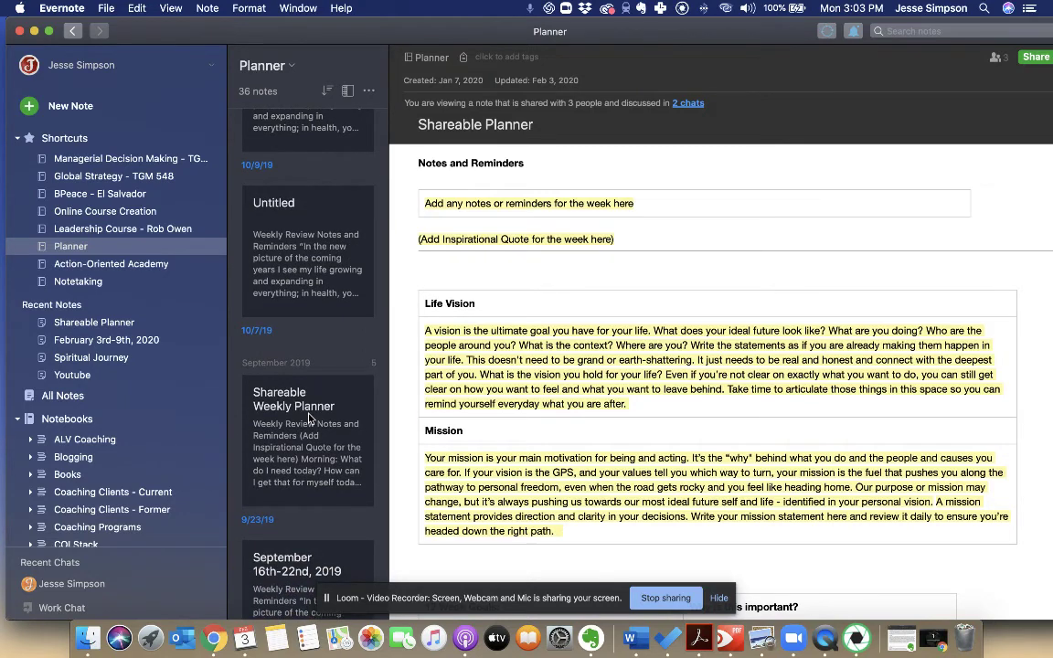
{"action": "left_click", "coordinate": [308, 418]}
- Return to the newest planner notes and open Shareable Planner and the February 3rd-9th, 2020 note
{"action": "scroll", "coordinate": [333, 295], "scroll_direction": "up", "scroll_amount": 15}
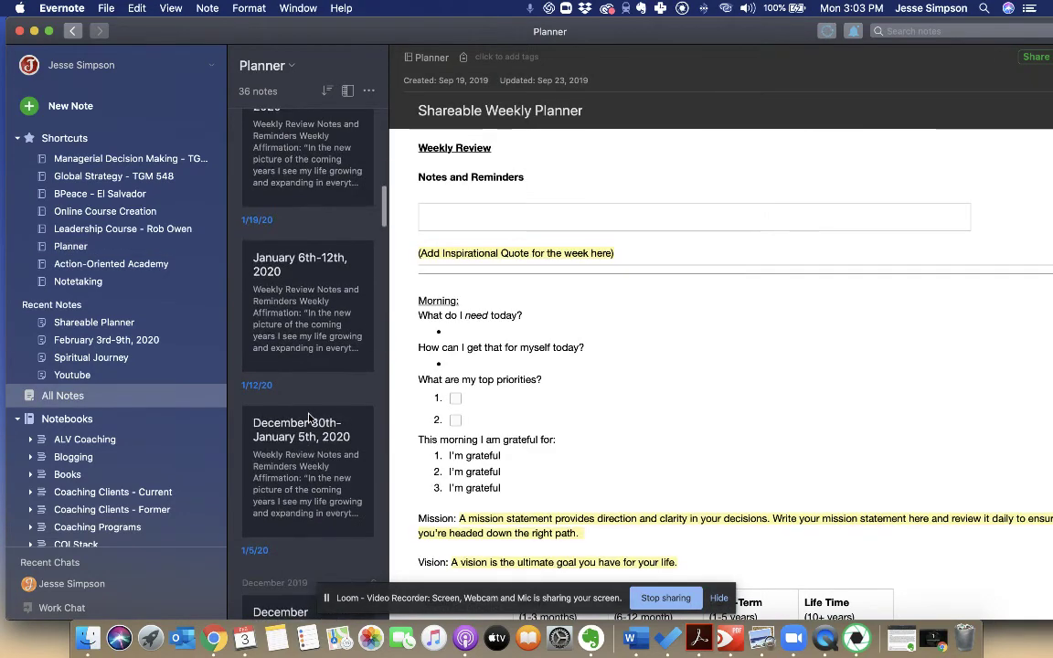
{"action": "left_click", "coordinate": [328, 231]}
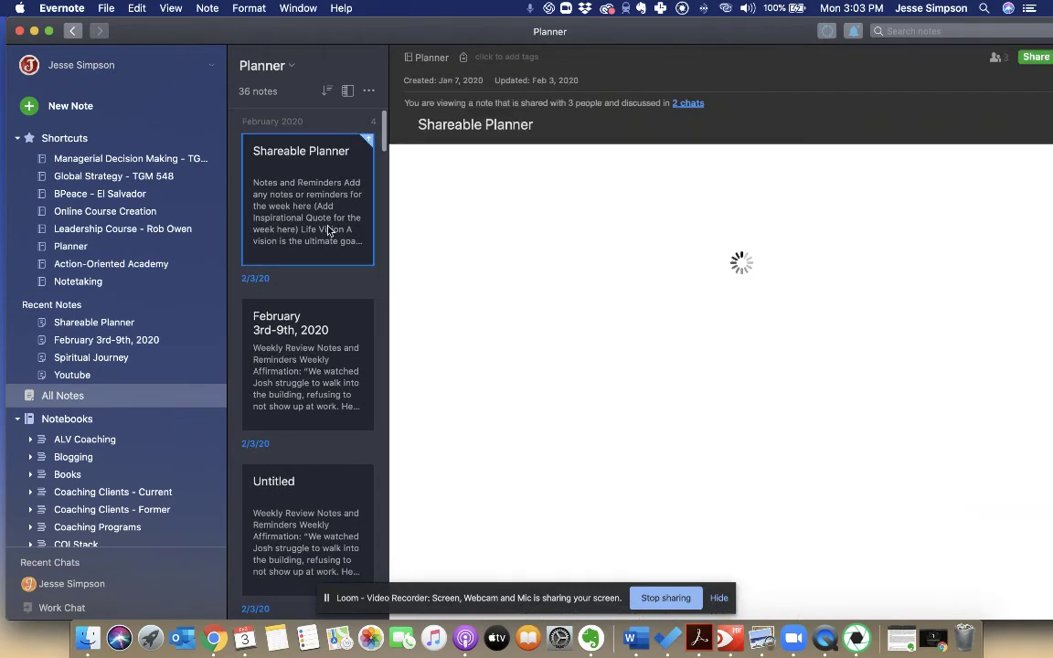
{"action": "scroll", "coordinate": [328, 230], "scroll_direction": "down", "scroll_amount": 1}
{"action": "left_click", "coordinate": [328, 230]}
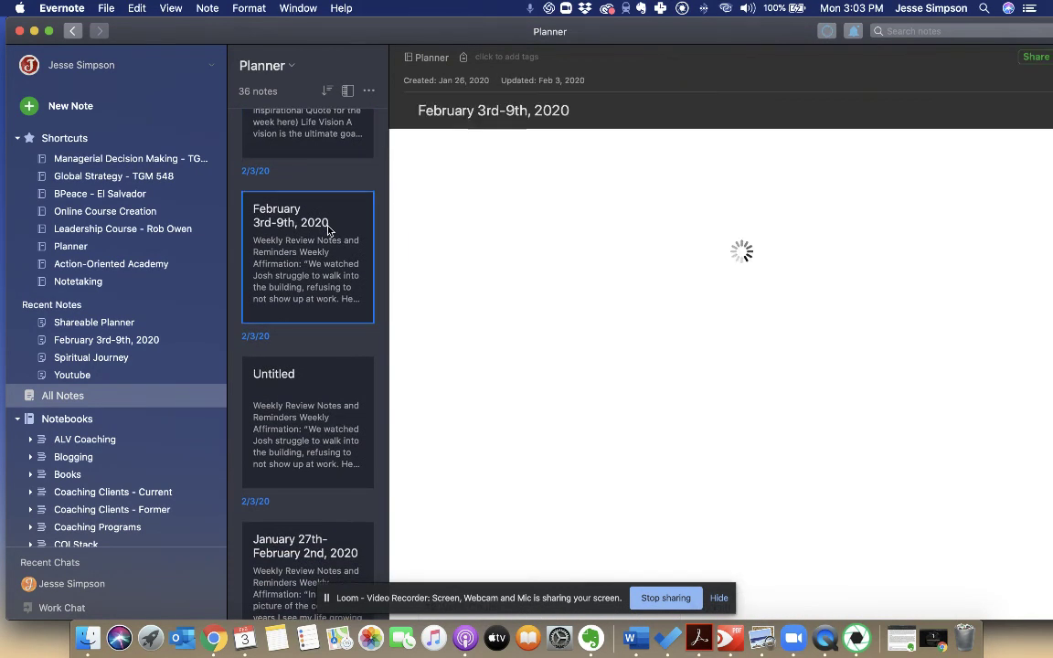
- Compare the Shareable Planner and February 3rd-9th, 2020 notes, shifting the window to uncover the note's controls and finishing on Shareable Planner
{"action": "scroll", "coordinate": [328, 230], "scroll_direction": "down", "scroll_amount": 3}
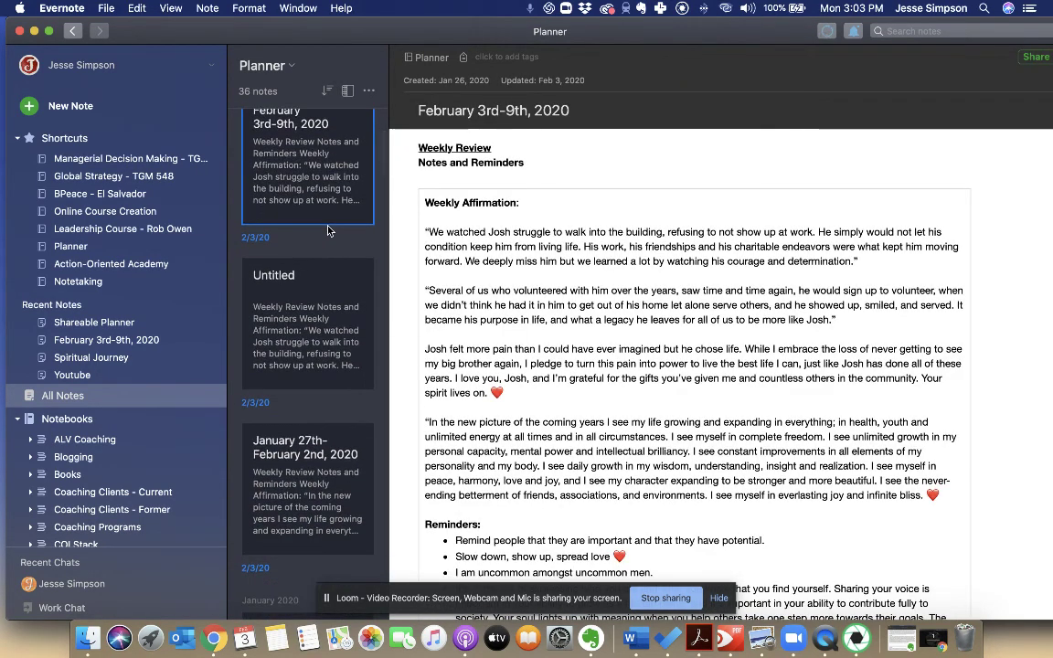
{"action": "scroll", "coordinate": [286, 242], "scroll_direction": "up", "scroll_amount": 6}
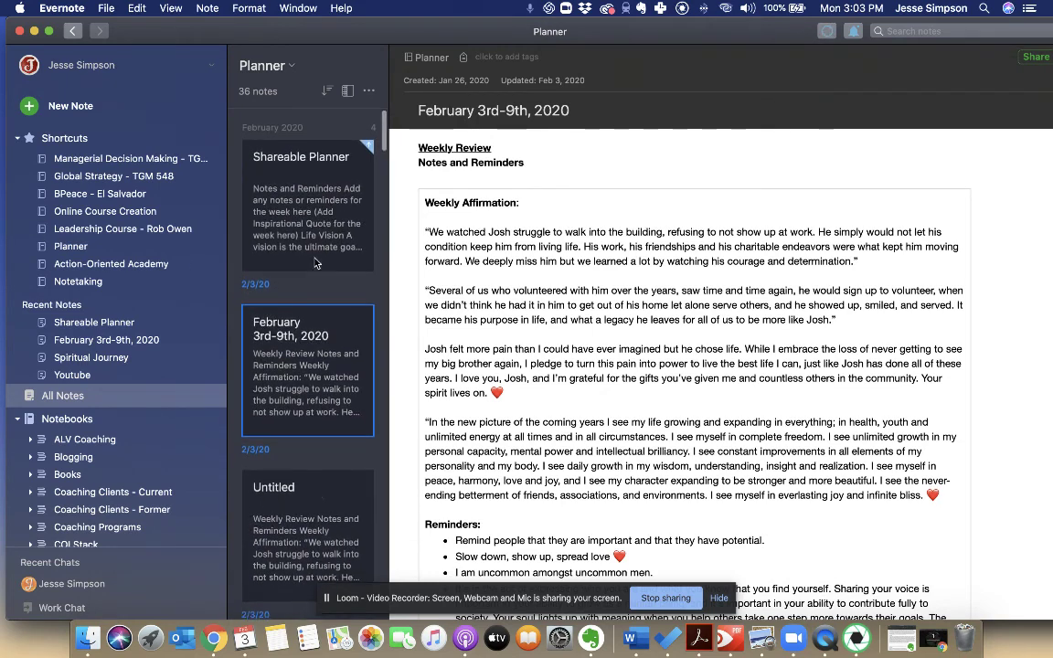
{"action": "left_click", "coordinate": [325, 212]}
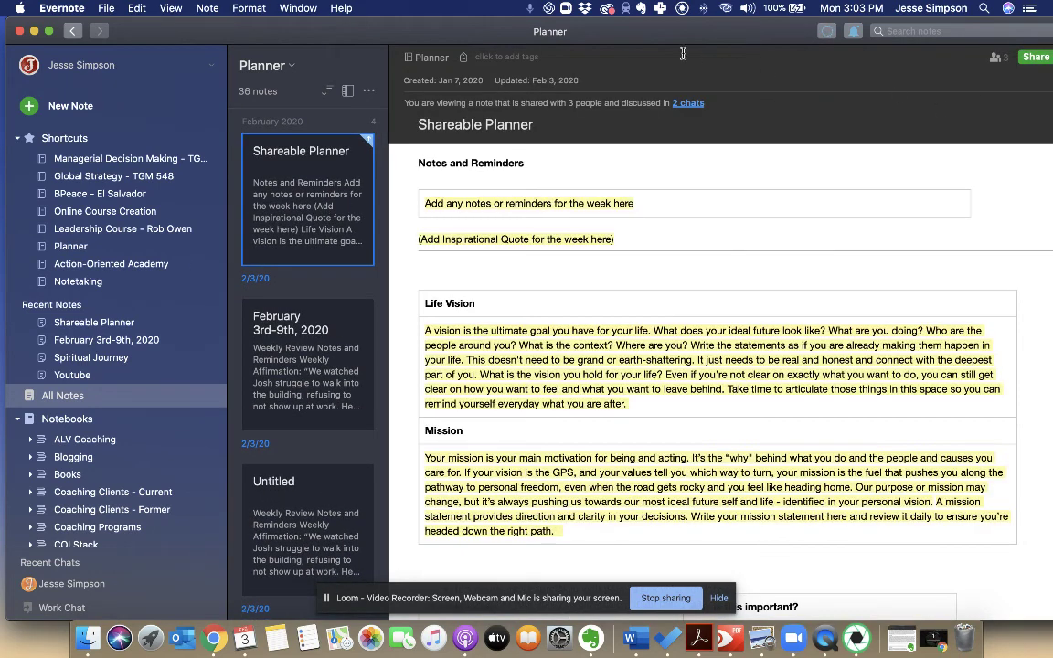
{"action": "left_click_drag", "start_coordinate": [673, 31], "coordinate": [553, 32]}
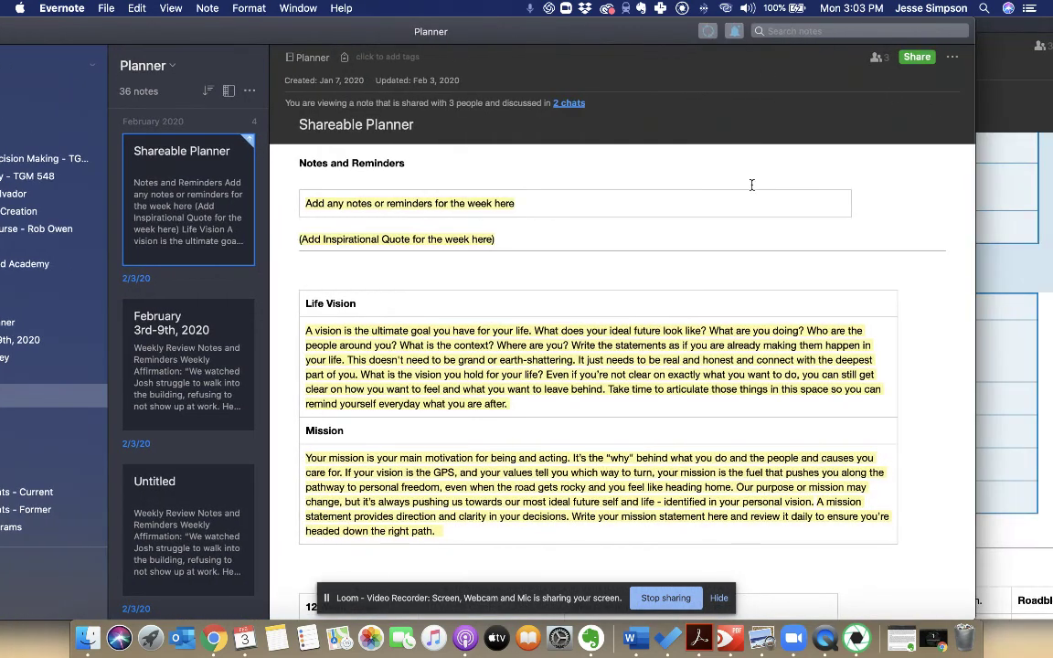
{"action": "left_click", "coordinate": [170, 356]}
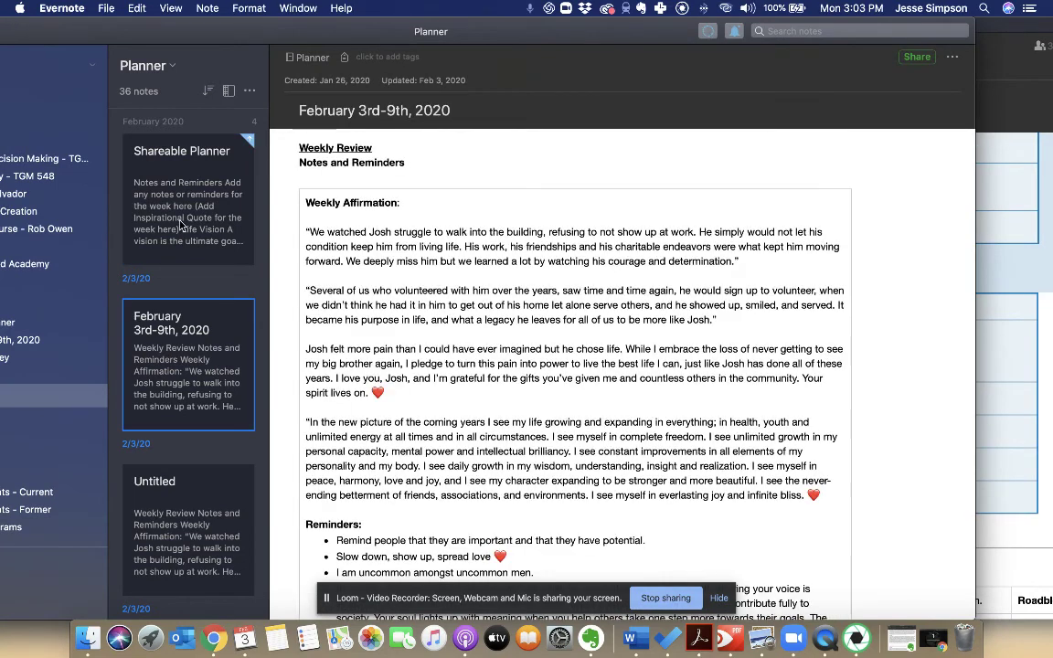
{"action": "left_click", "coordinate": [180, 224]}
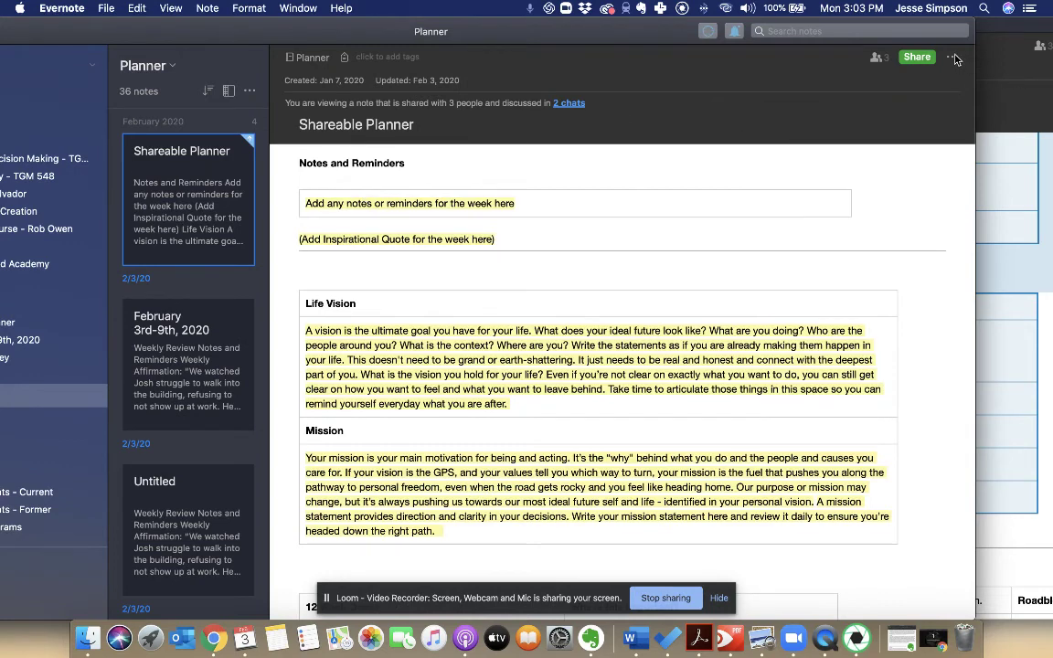
- Show the Save as Template option among the Shareable Planner's note actions, and reposition the window to uncover the New Note command
{"action": "left_click", "coordinate": [953, 58]}
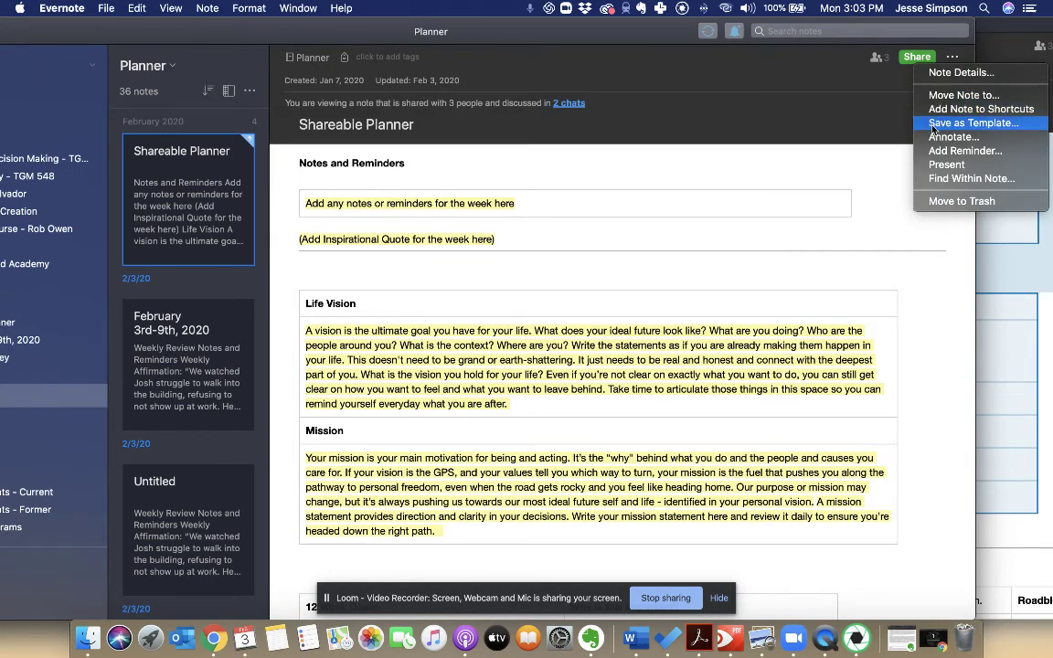
{"action": "left_click", "coordinate": [846, 117]}
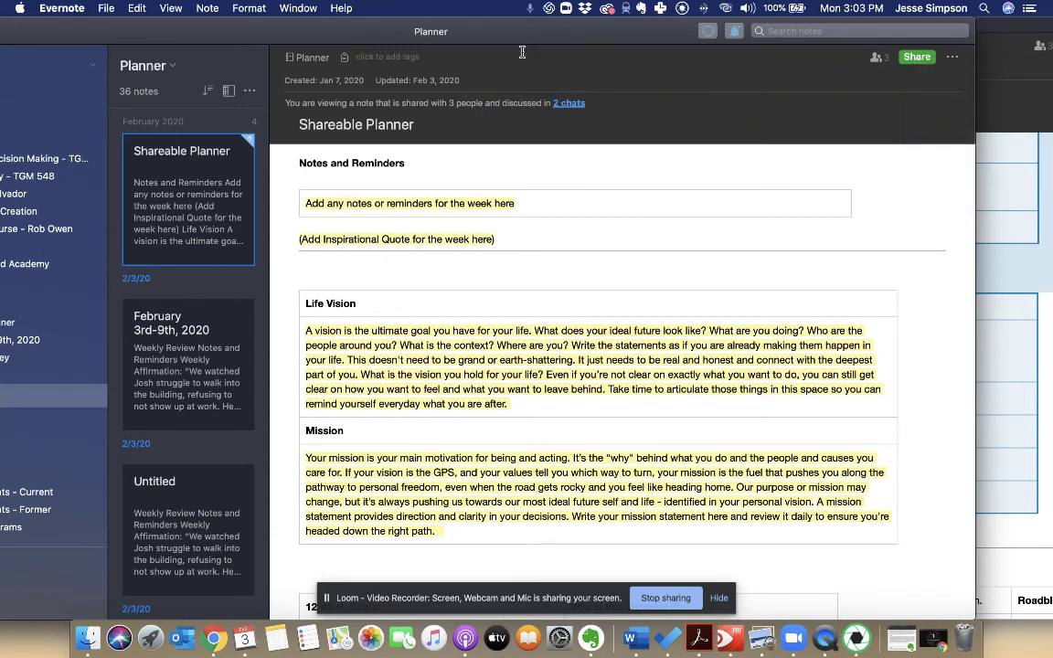
{"action": "left_click_drag", "start_coordinate": [487, 33], "coordinate": [558, 33]}
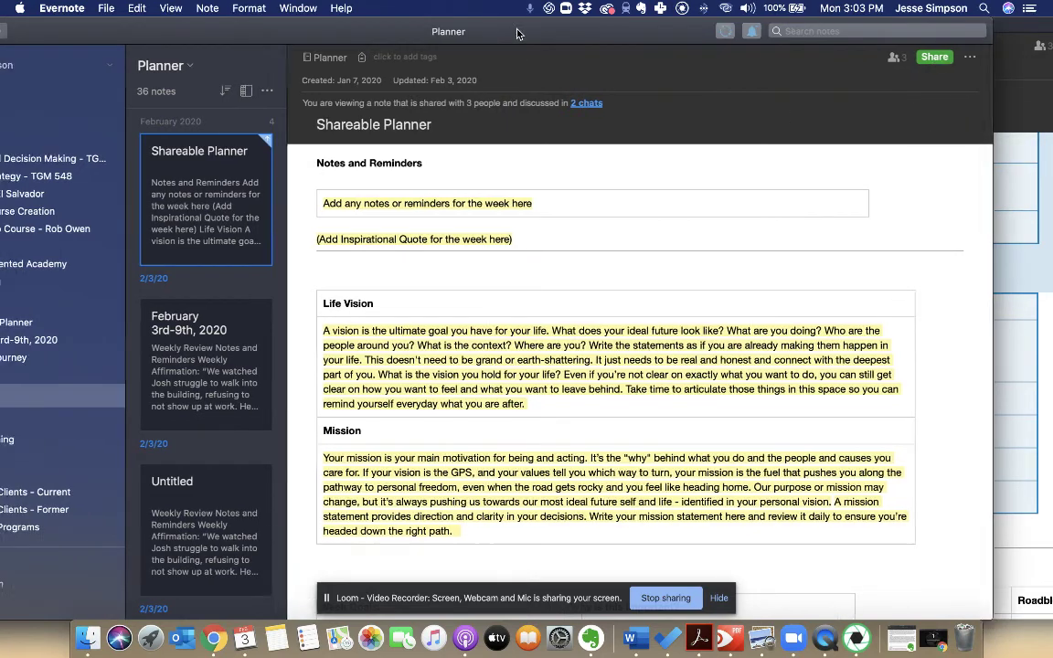
{"action": "left_click", "coordinate": [1023, 57]}
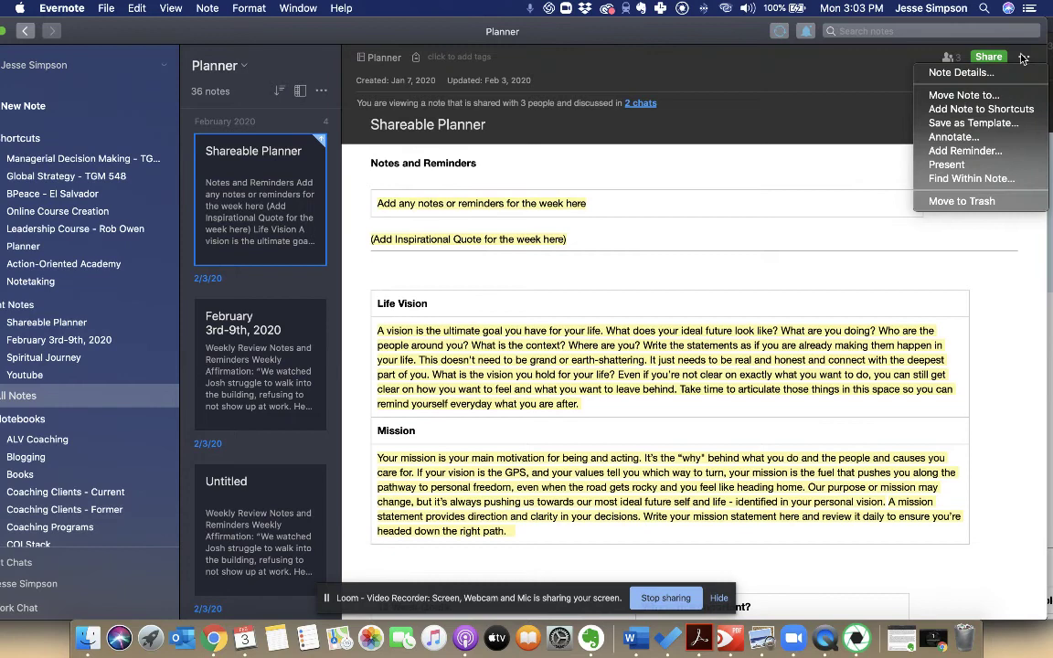
{"action": "left_click", "coordinate": [974, 124]}
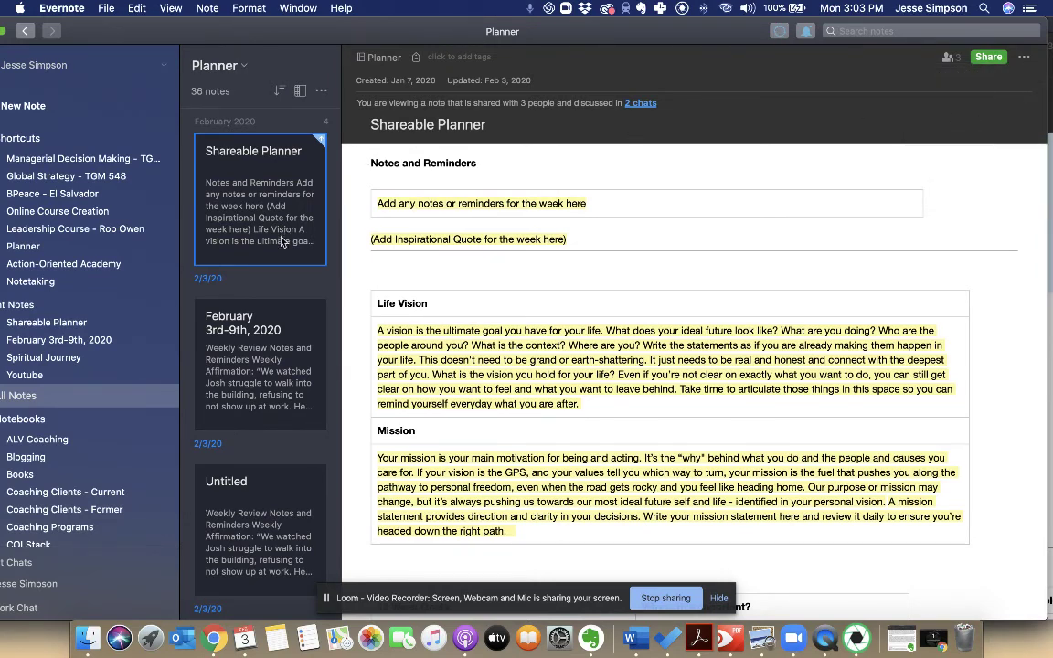
{"action": "left_click_drag", "start_coordinate": [170, 35], "coordinate": [228, 34]}
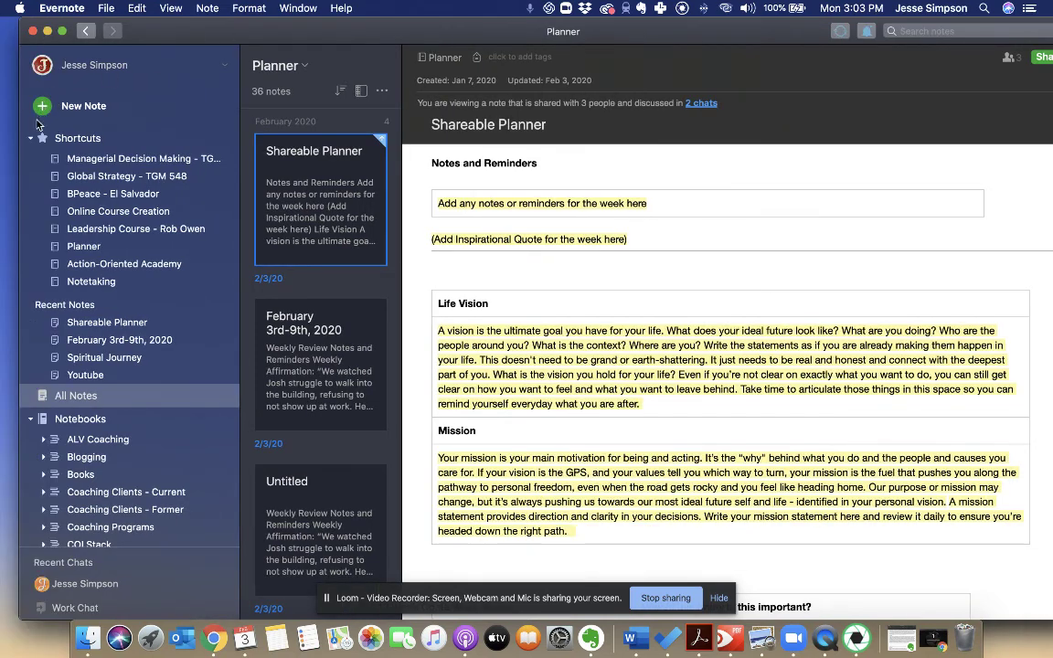
- View the February 3rd-9th, 2020 note and create a new note in the Planner notebook from the saved Weekly Planner template
{"action": "left_click", "coordinate": [320, 352]}
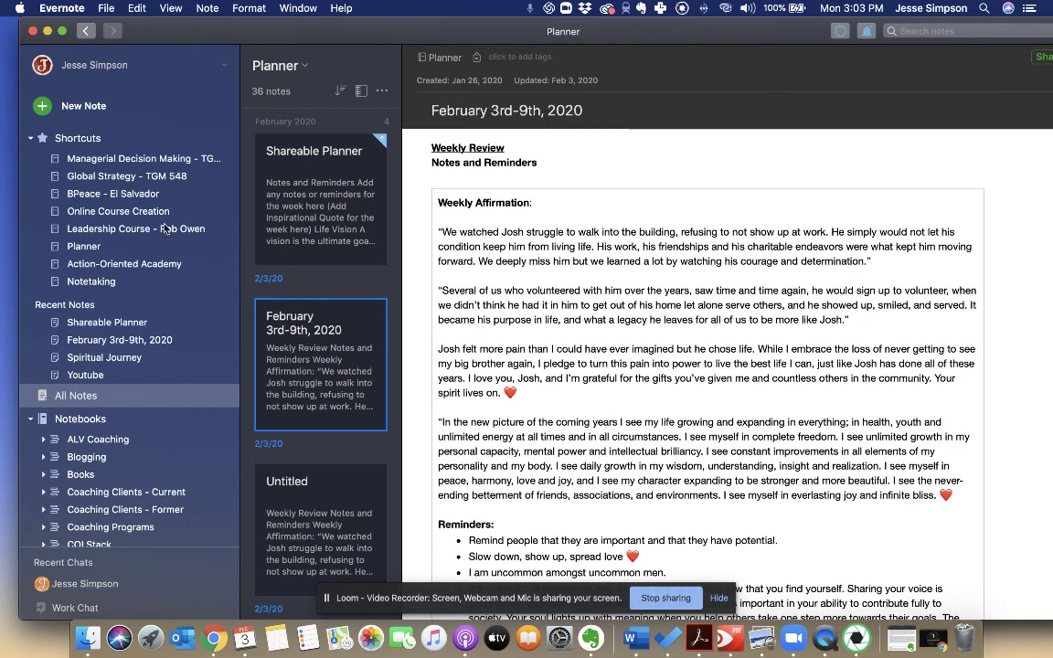
{"action": "left_click", "coordinate": [41, 108]}
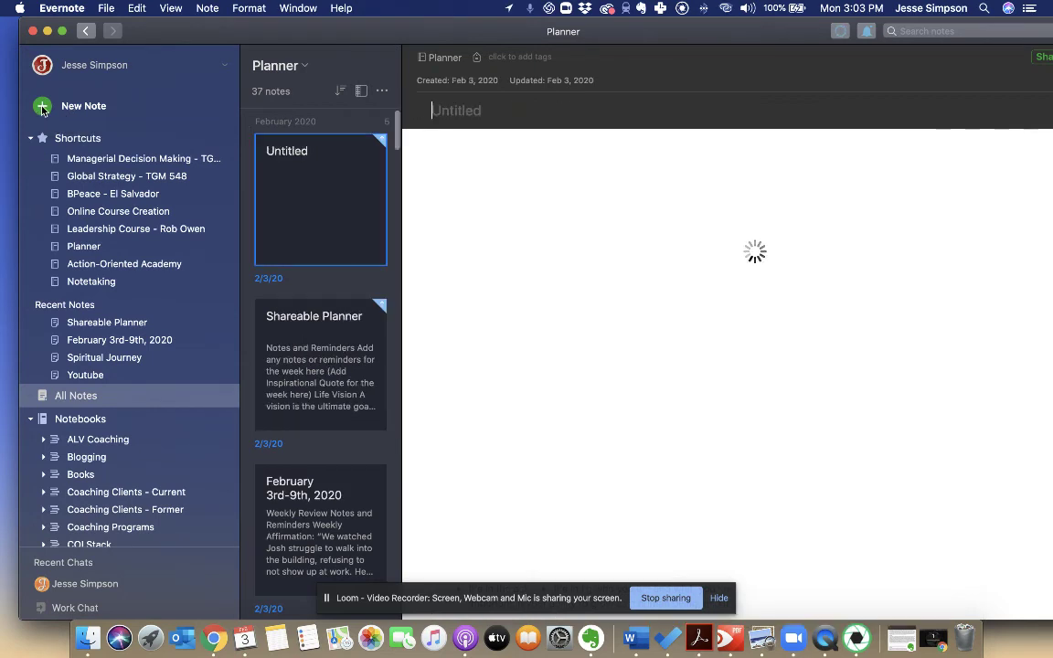
{"action": "left_click", "coordinate": [644, 154]}
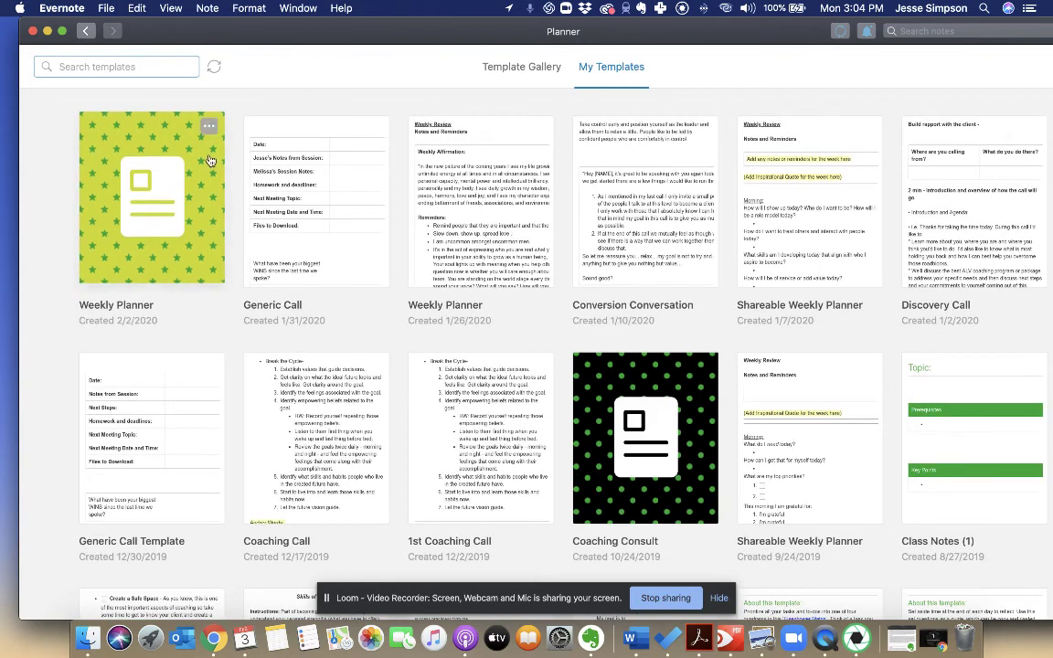
{"action": "left_click", "coordinate": [331, 197]}
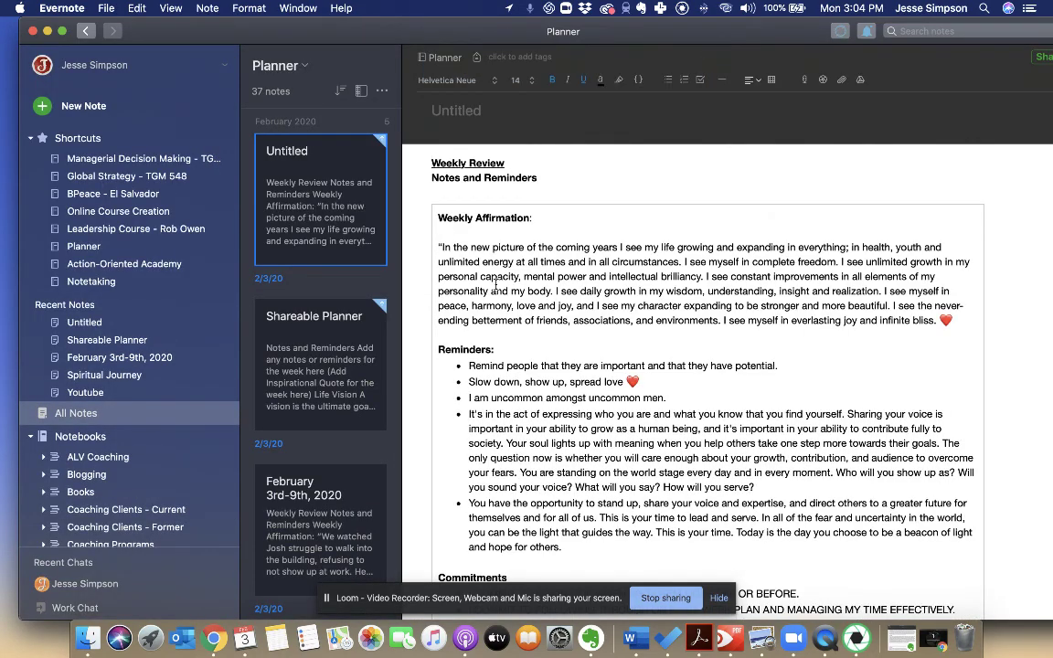
- Review the new untitled planner note's affirmation, commitments, visions, 12 Week Goals, Weekly To-do's and habit table, with the Planner notebook selected
{"action": "scroll", "coordinate": [687, 265], "scroll_direction": "down", "scroll_amount": 15}
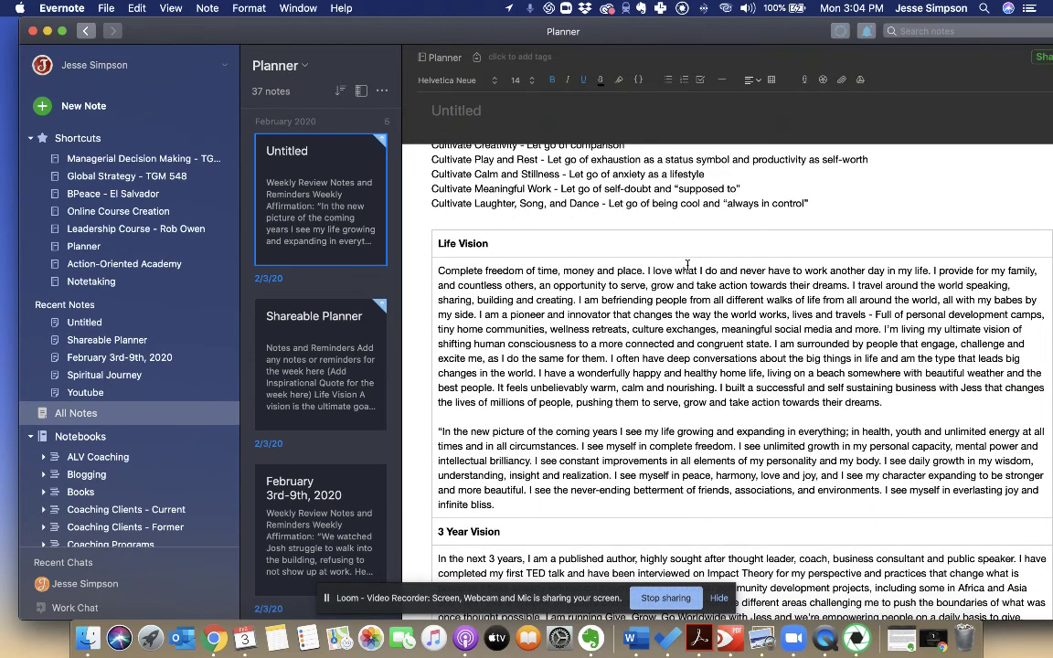
{"action": "scroll", "coordinate": [687, 265], "scroll_direction": "down", "scroll_amount": 12}
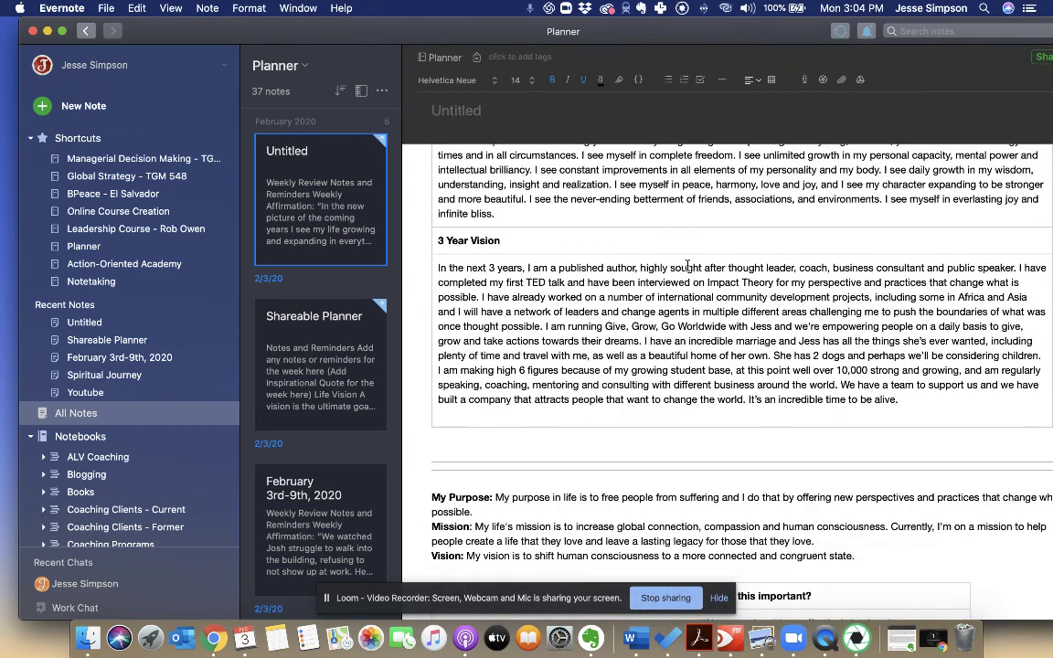
{"action": "scroll", "coordinate": [687, 265], "scroll_direction": "down", "scroll_amount": 15}
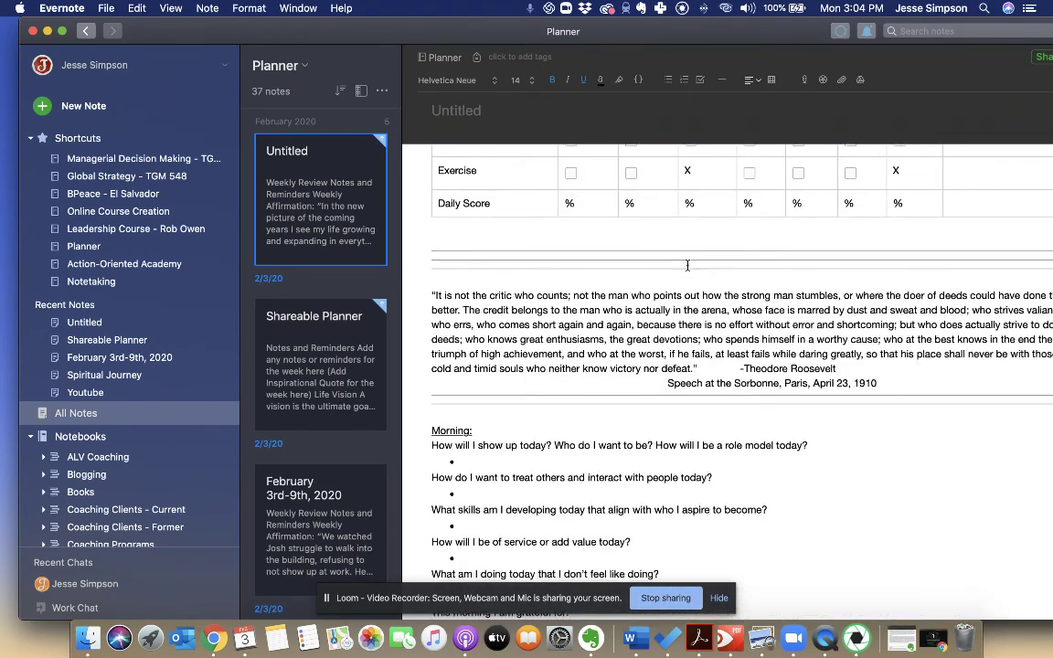
{"action": "scroll", "coordinate": [687, 265], "scroll_direction": "up", "scroll_amount": 15}
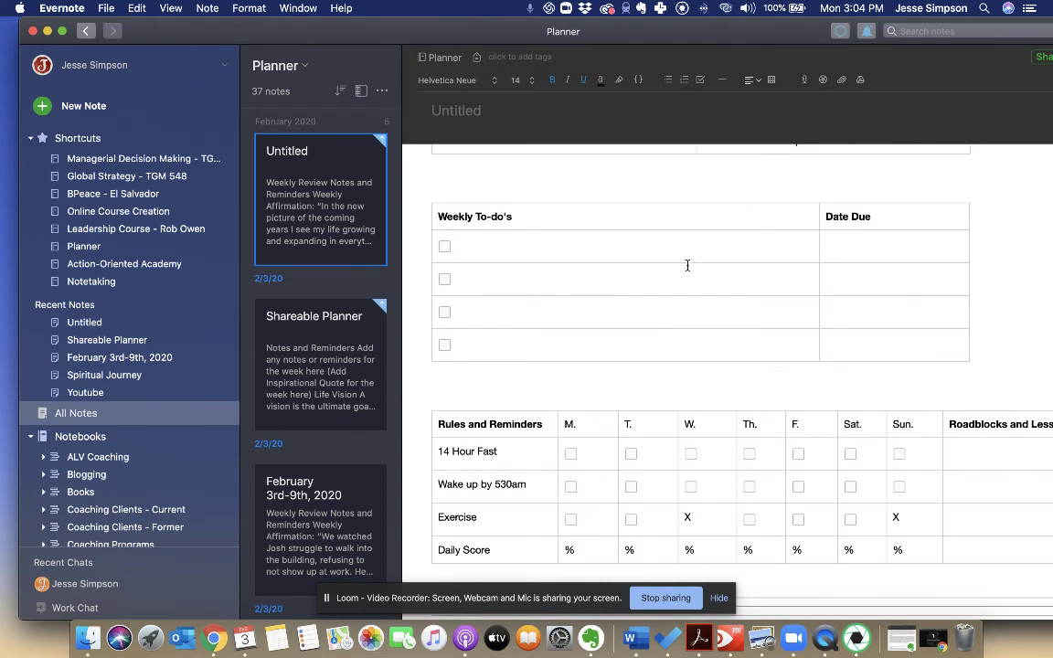
{"action": "left_click", "coordinate": [96, 250]}
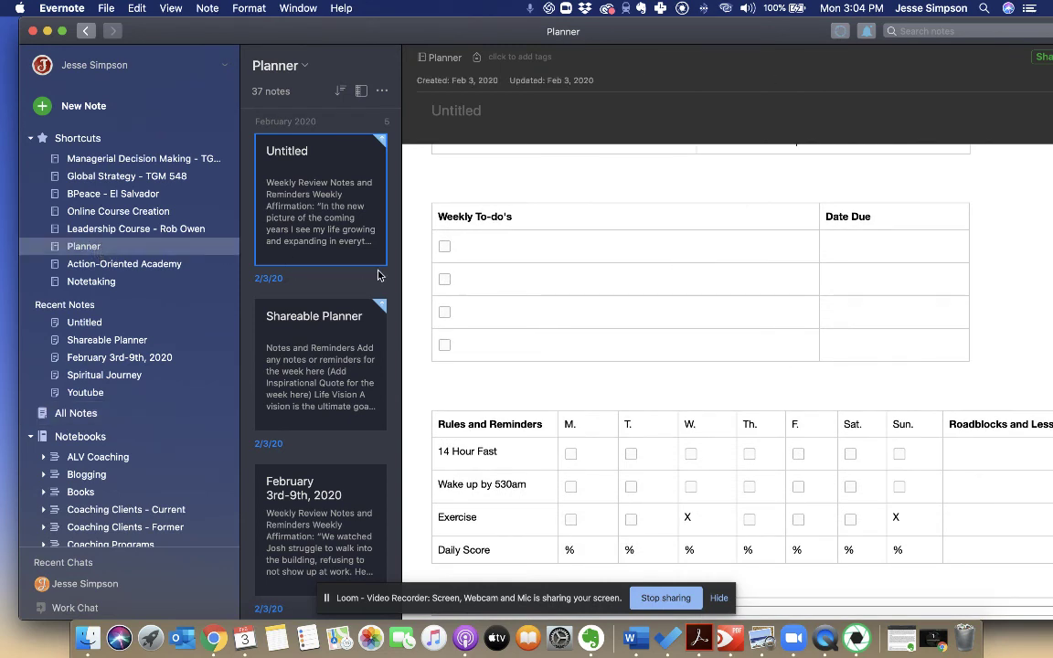
{"action": "scroll", "coordinate": [606, 360], "scroll_direction": "up", "scroll_amount": 15}
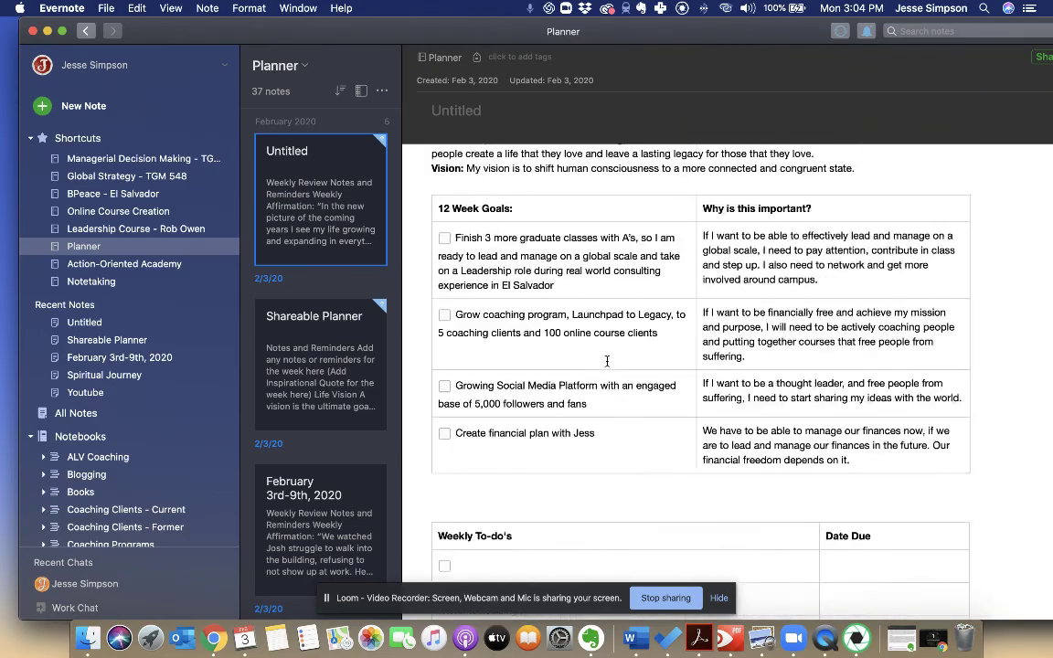
{"action": "scroll", "coordinate": [607, 363], "scroll_direction": "up", "scroll_amount": 10}
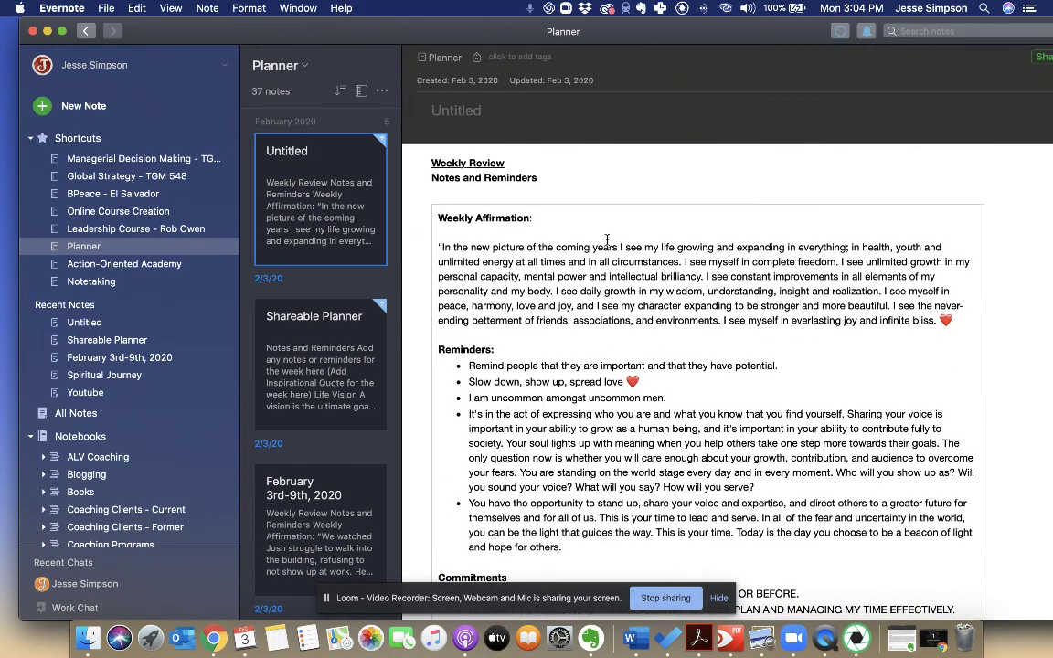
{"action": "scroll", "coordinate": [607, 238], "scroll_direction": "down", "scroll_amount": 5}
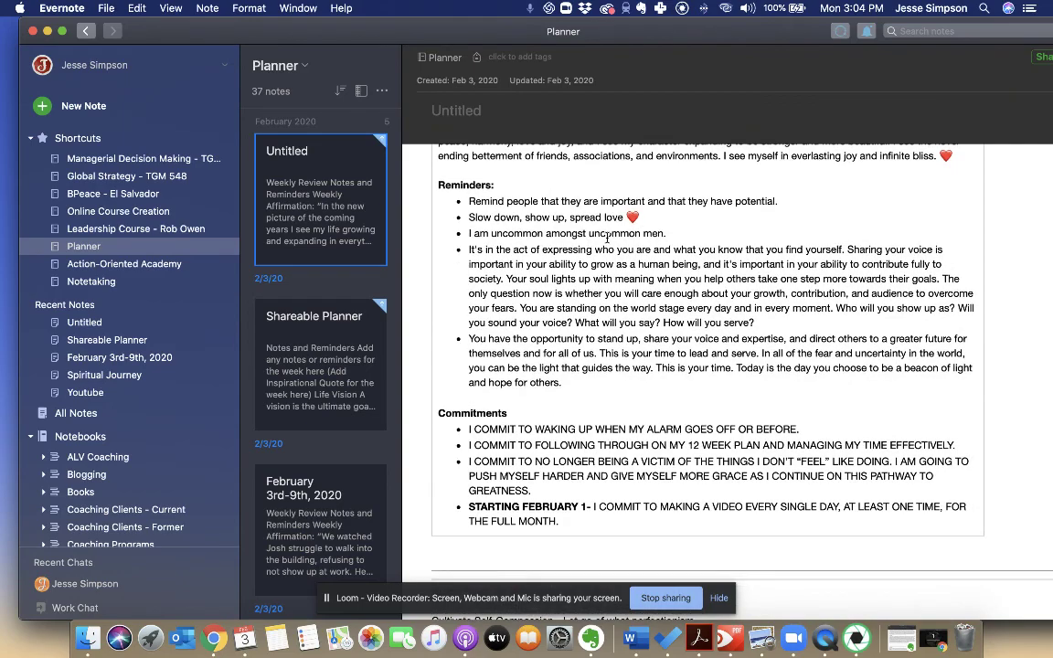
{"action": "scroll", "coordinate": [607, 238], "scroll_direction": "down", "scroll_amount": 15}
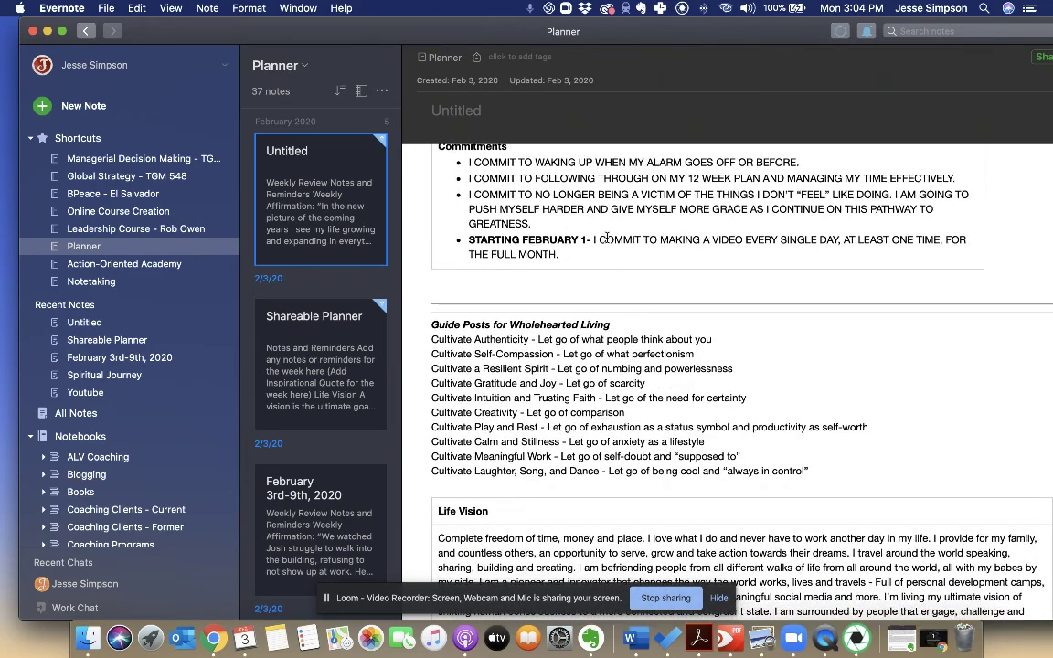
{"action": "scroll", "coordinate": [607, 238], "scroll_direction": "down", "scroll_amount": 1}
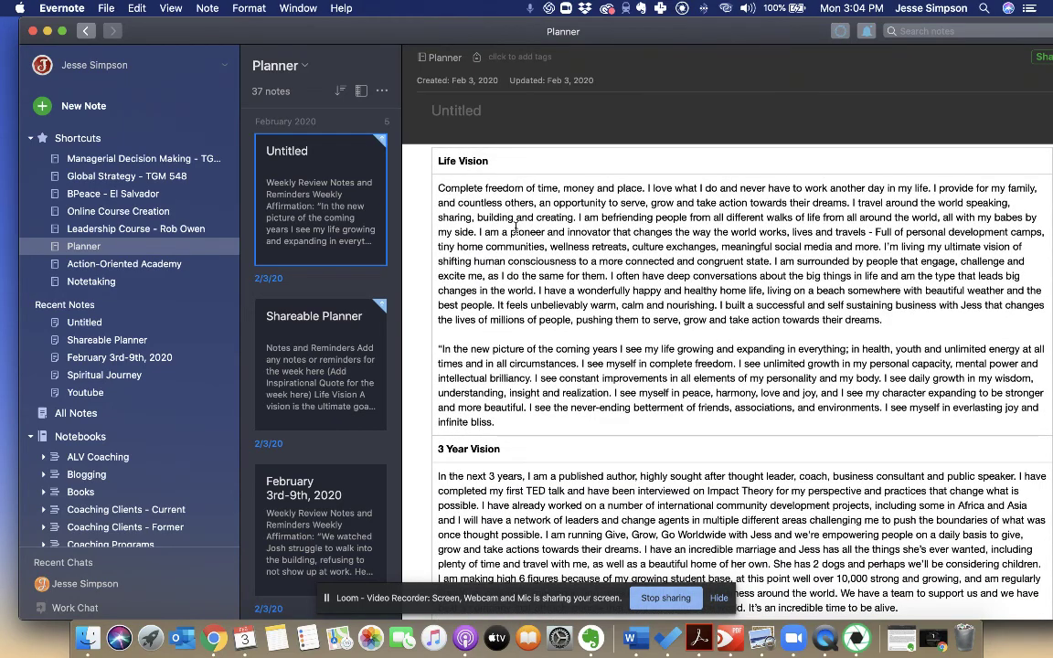
- Open the available actions for the new untitled planner note in the Planner notebook's list
{"action": "right_click", "coordinate": [322, 168]}
{"action": "left_click", "coordinate": [402, 475]}
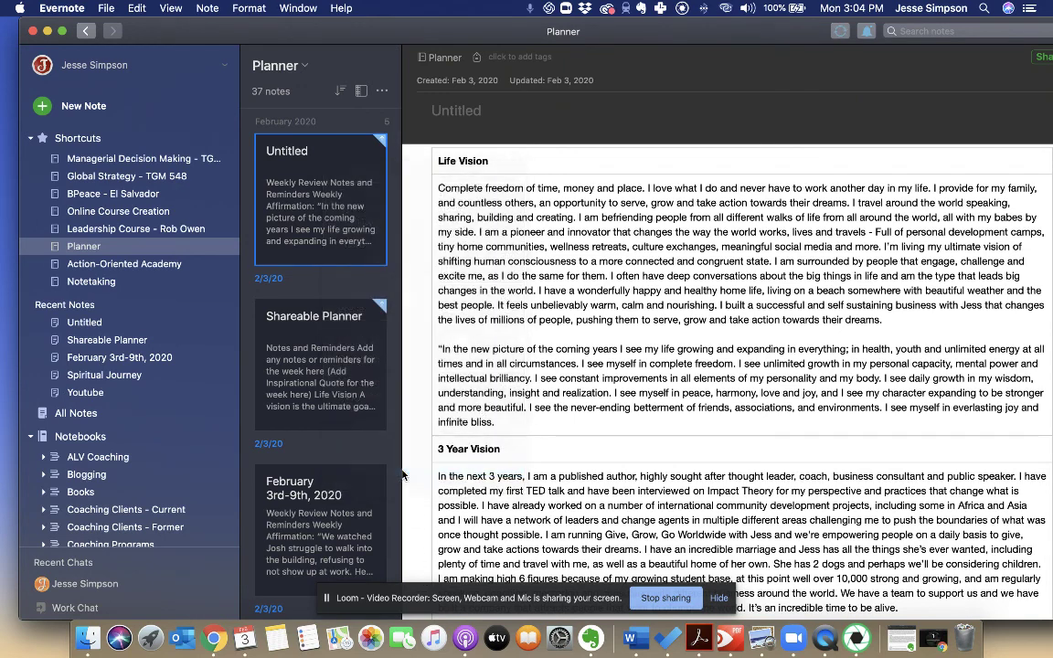